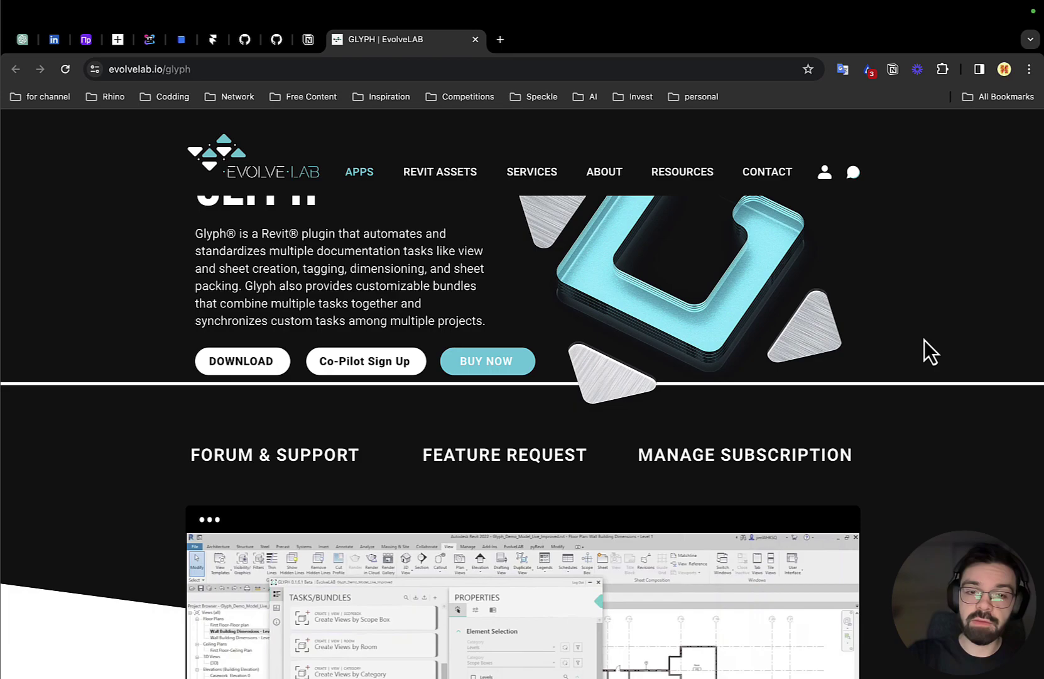
{"action": "scroll", "coordinate": [924, 350], "scroll_direction": "down", "scroll_amount": 2}
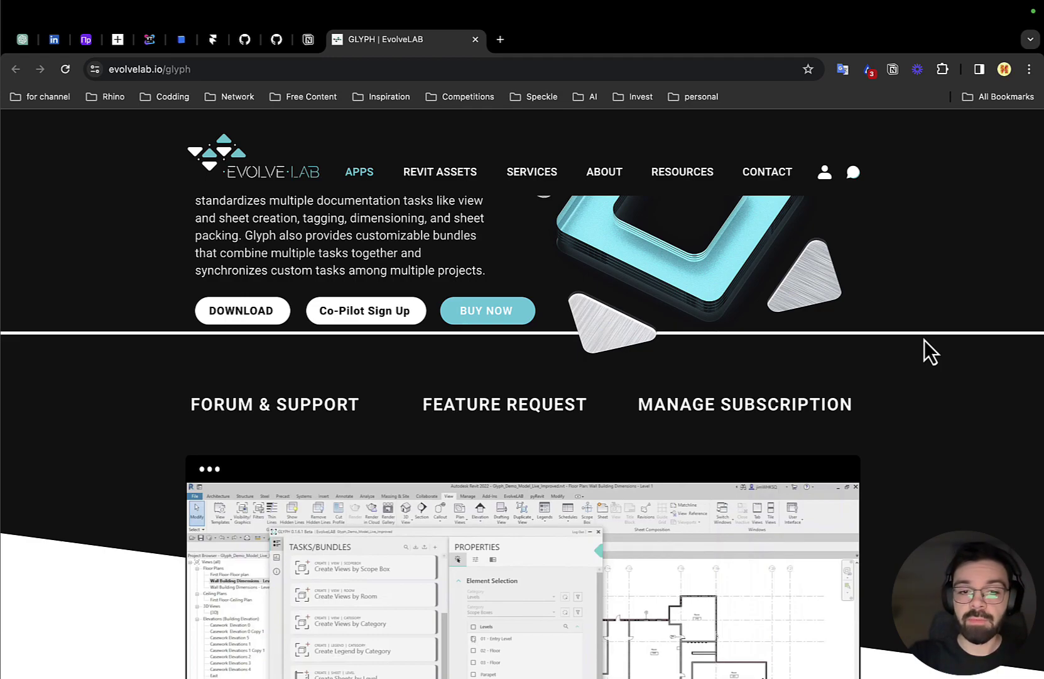
{"action": "scroll", "coordinate": [924, 340], "scroll_direction": "down", "scroll_amount": 3}
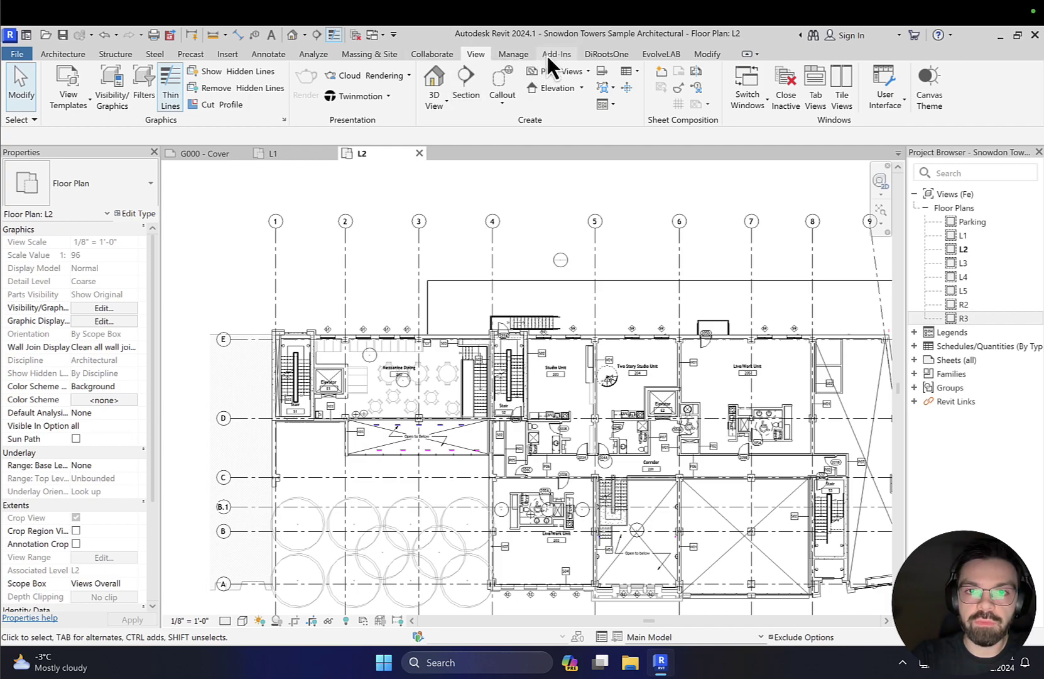
Launch the Glyph plugin in Revit and expand its Create tasks to show Create Views by Level.
{"action": "left_click", "coordinate": [659, 55]}
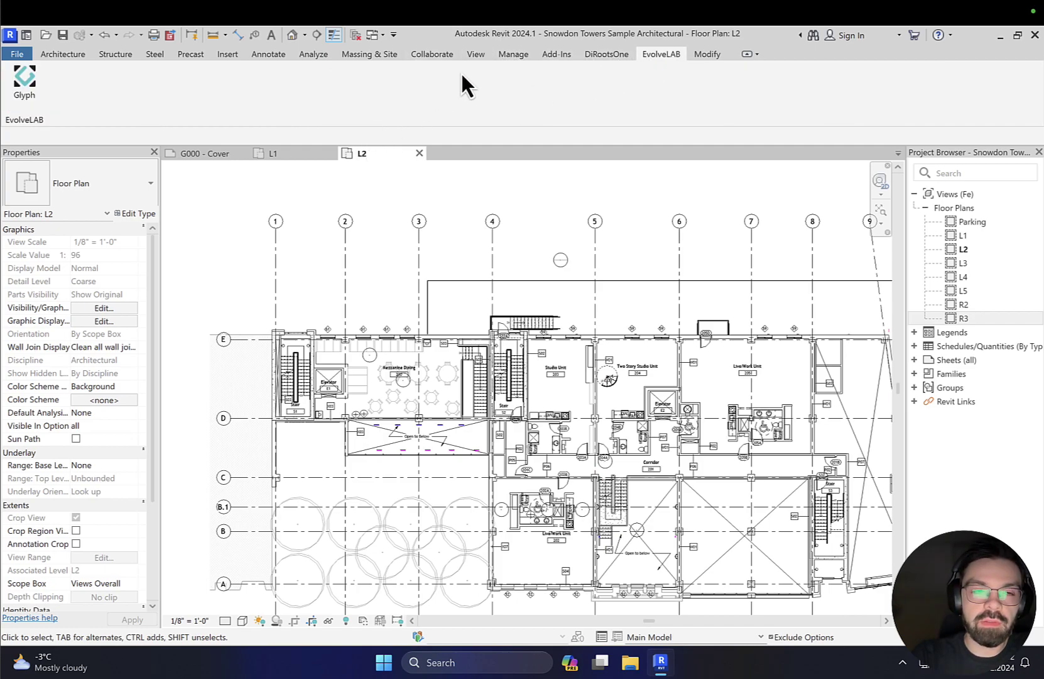
{"action": "left_click", "coordinate": [24, 78]}
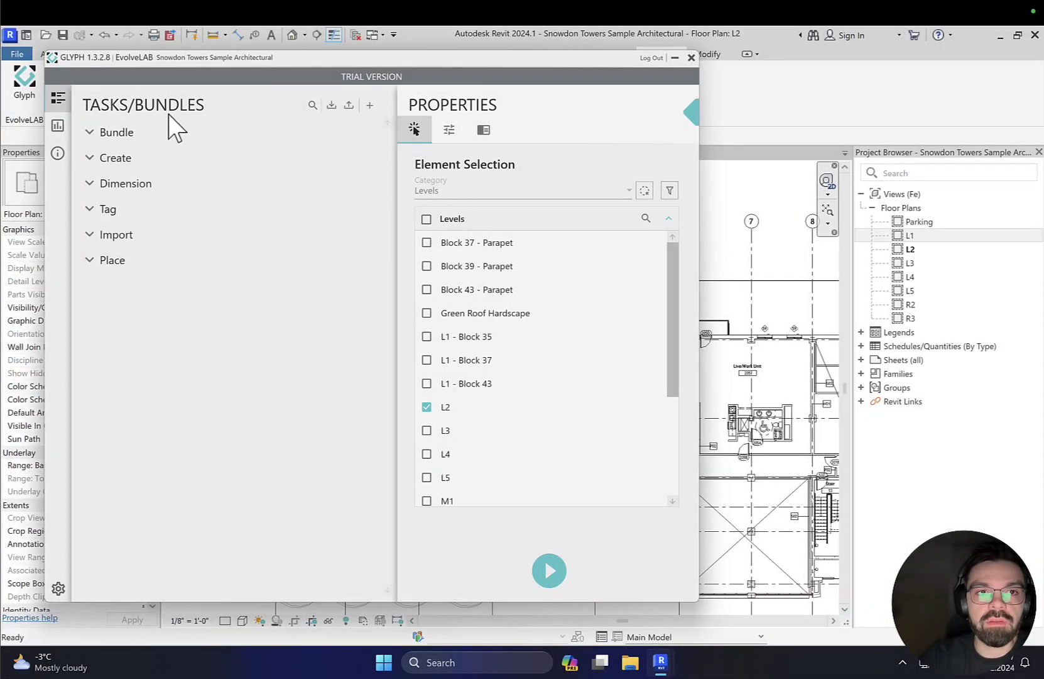
{"action": "left_click_drag", "start_coordinate": [162, 58], "coordinate": [276, 490]}
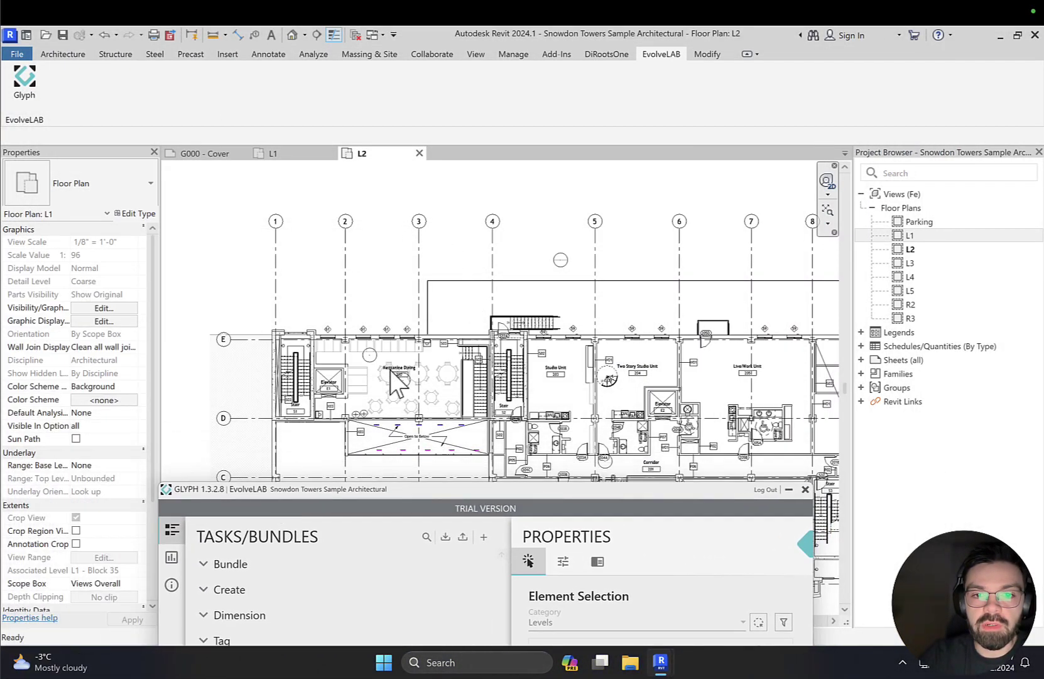
{"action": "left_click_drag", "start_coordinate": [457, 485], "coordinate": [343, 70]}
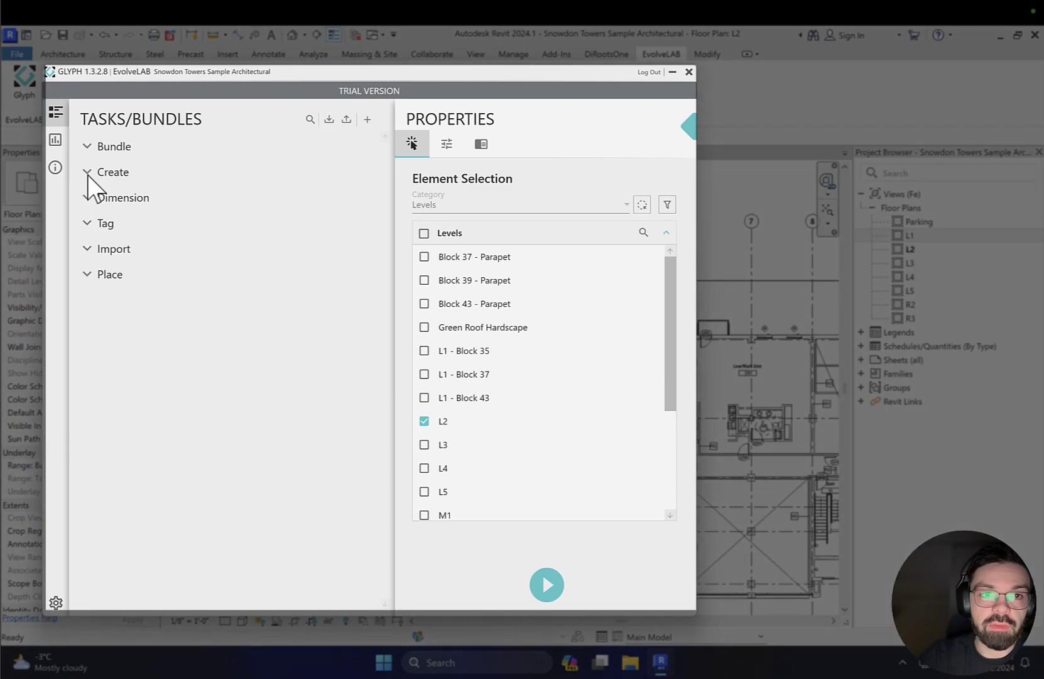
{"action": "left_click", "coordinate": [88, 174]}
{"action": "mouse_move", "coordinate": [186, 203]}
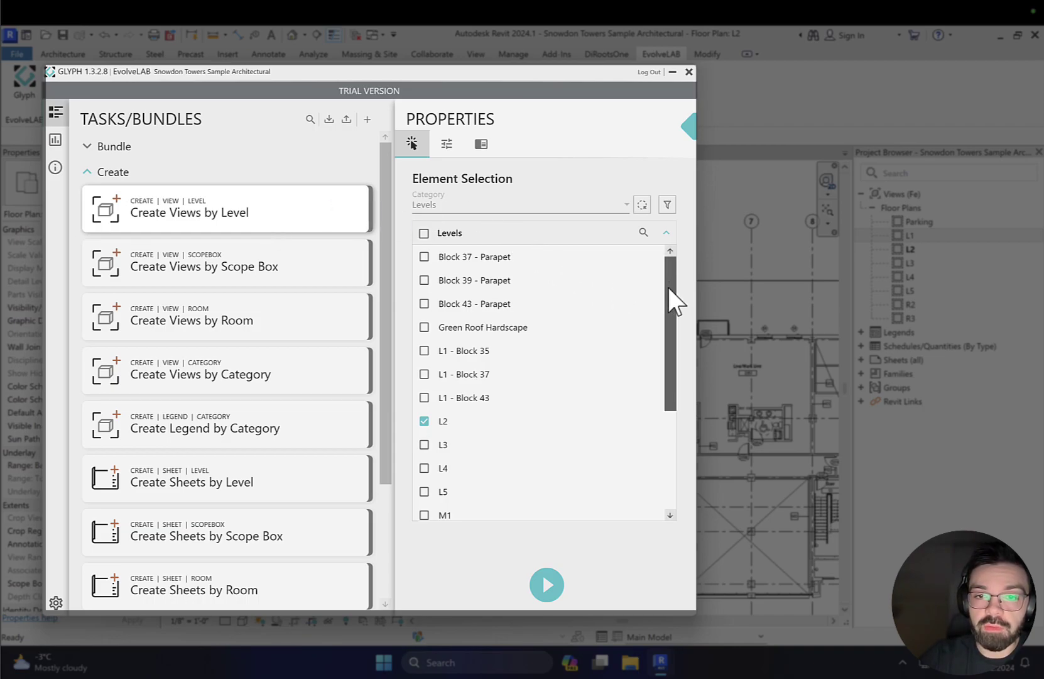
Select only level L2 as the element for the Create Views by Level task.
{"action": "left_click_drag", "start_coordinate": [669, 288], "coordinate": [669, 306]}
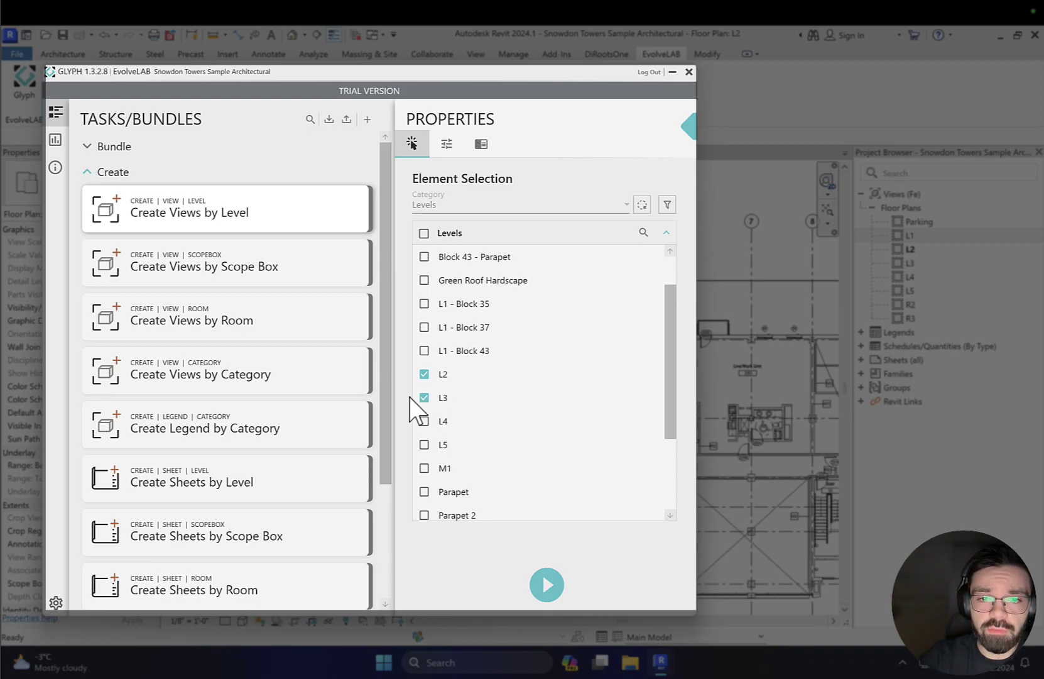
{"action": "left_click", "coordinate": [421, 398]}
{"action": "left_click", "coordinate": [444, 375]}
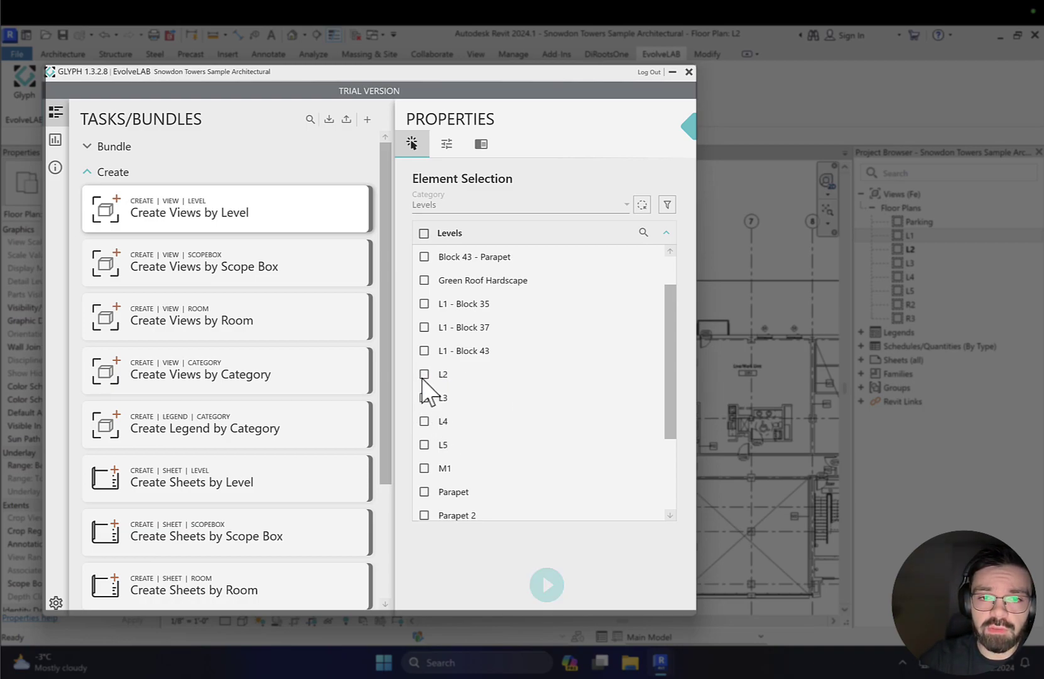
{"action": "left_click", "coordinate": [422, 375]}
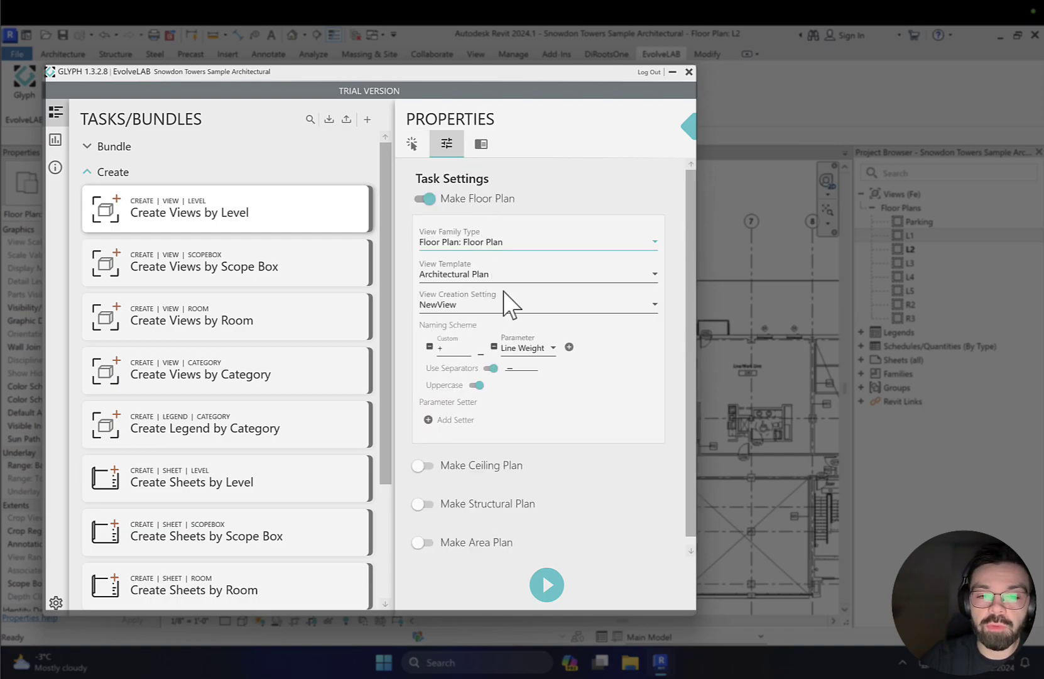
Remove the custom field from the floor plan naming scheme and add an Elevation Base parameter.
{"action": "left_click", "coordinate": [430, 347]}
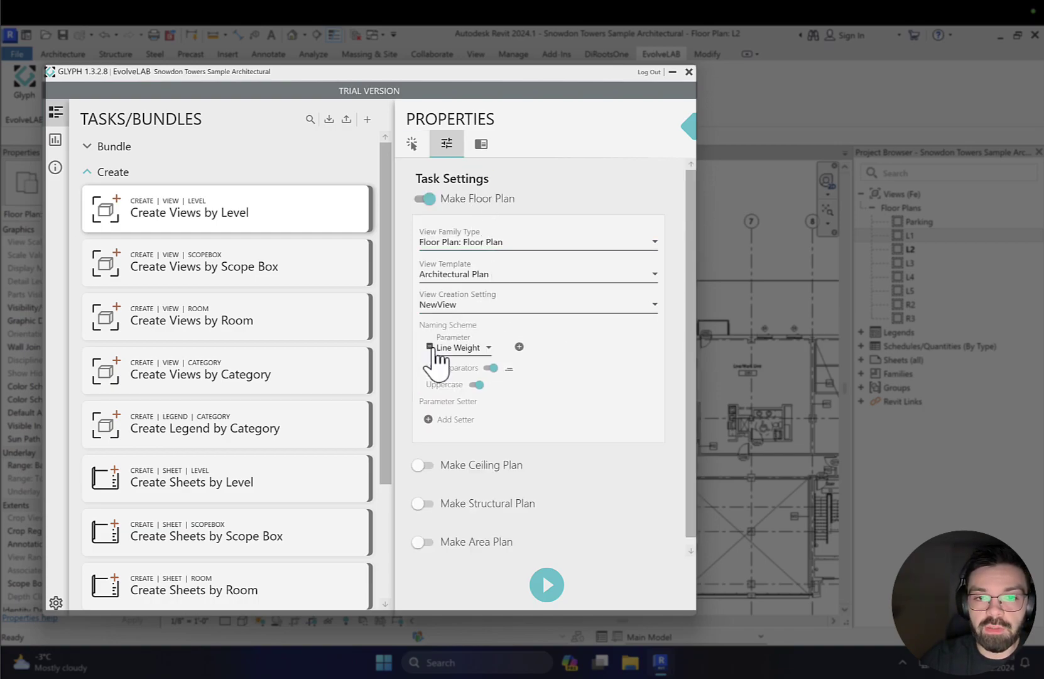
{"action": "left_click", "coordinate": [519, 346]}
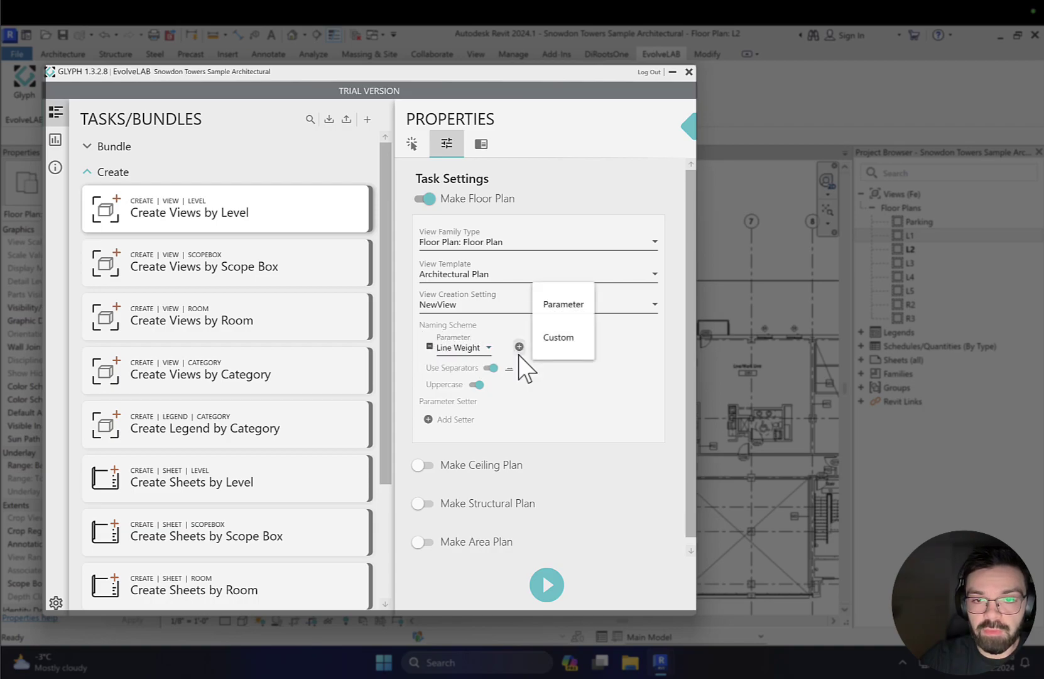
{"action": "left_click", "coordinate": [589, 299]}
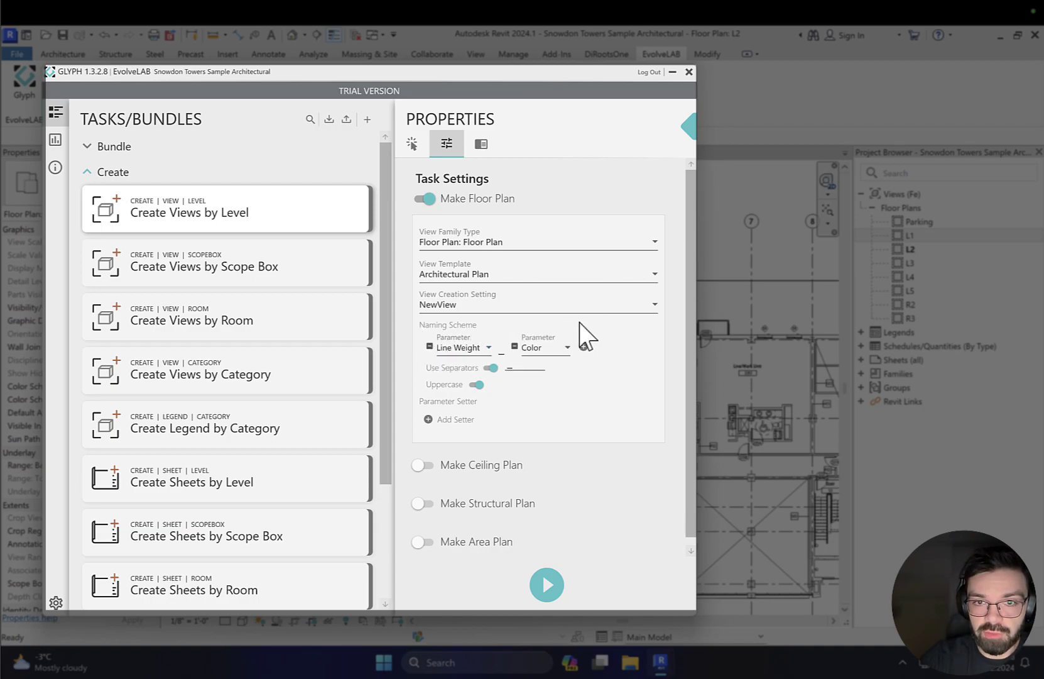
{"action": "left_click", "coordinate": [561, 348]}
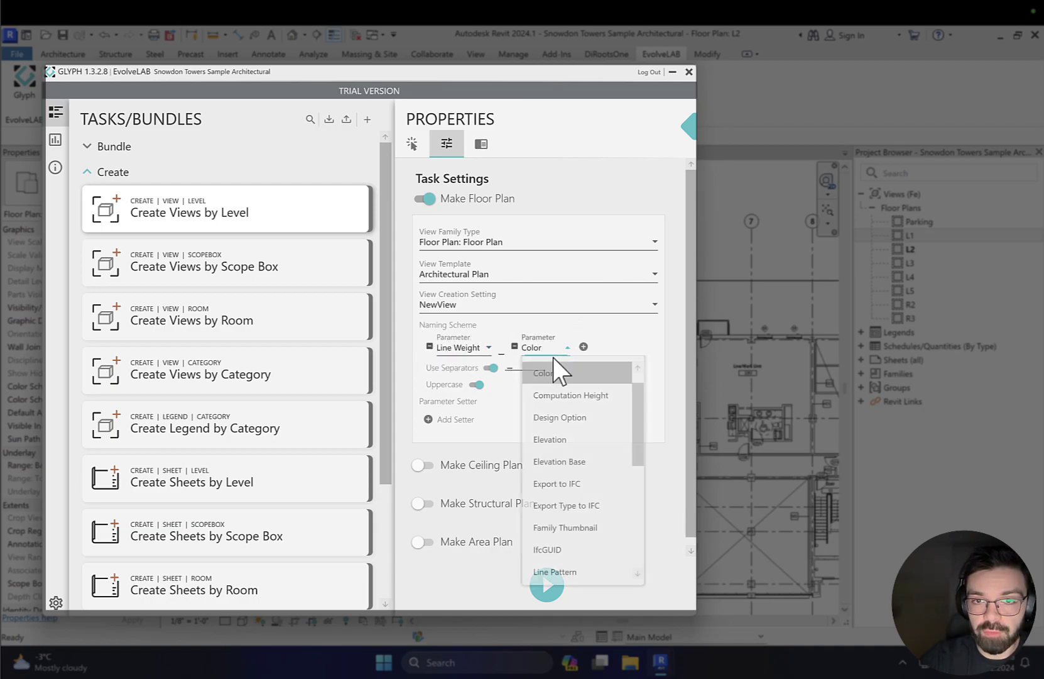
{"action": "left_click", "coordinate": [590, 464]}
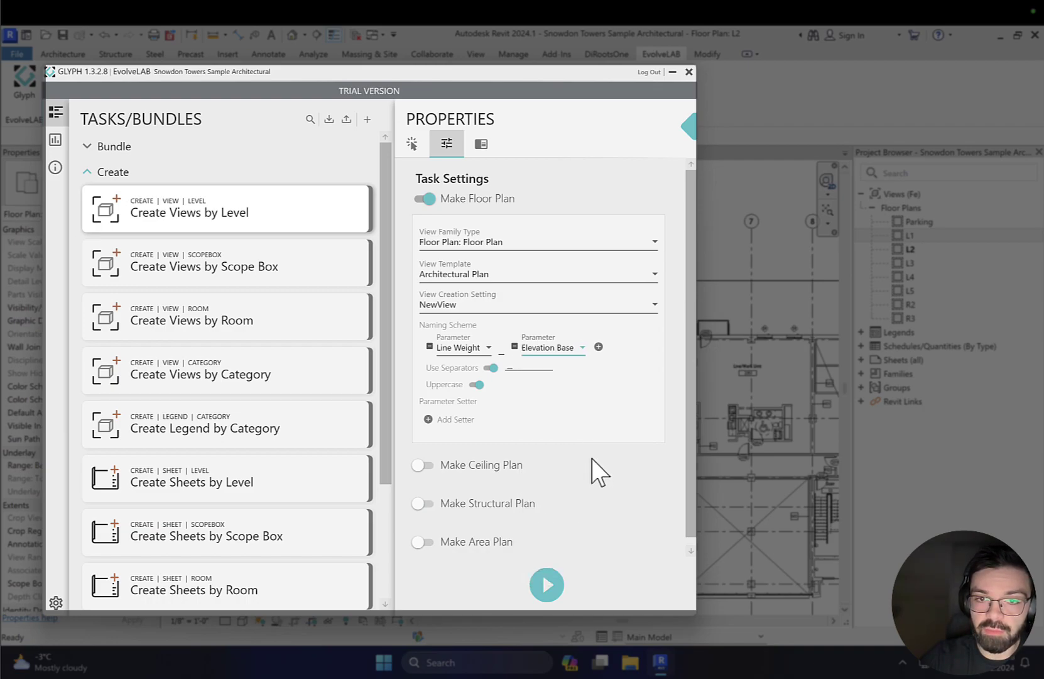
Add the Name parameter to the floor plan naming scheme and remove the Line Weight parameter.
{"action": "left_click", "coordinate": [598, 348]}
{"action": "left_click", "coordinate": [642, 307]}
{"action": "left_click", "coordinate": [475, 372]}
{"action": "scroll", "coordinate": [510, 497], "scroll_direction": "down", "scroll_amount": 6}
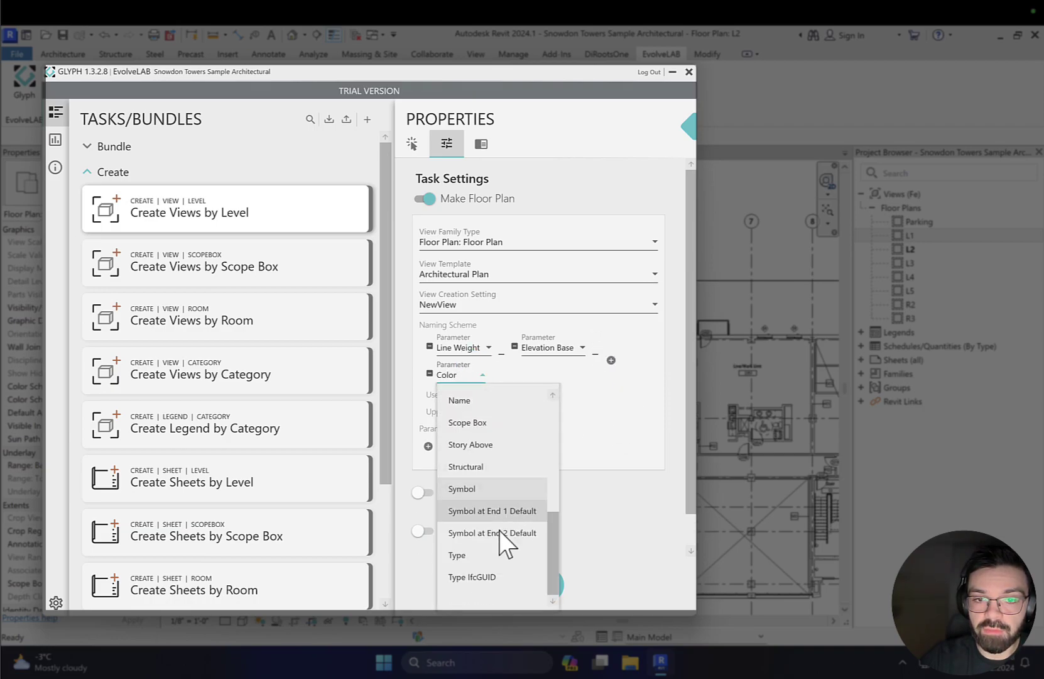
{"action": "scroll", "coordinate": [482, 484], "scroll_direction": "up", "scroll_amount": 3}
{"action": "scroll", "coordinate": [481, 574], "scroll_direction": "down", "scroll_amount": 3}
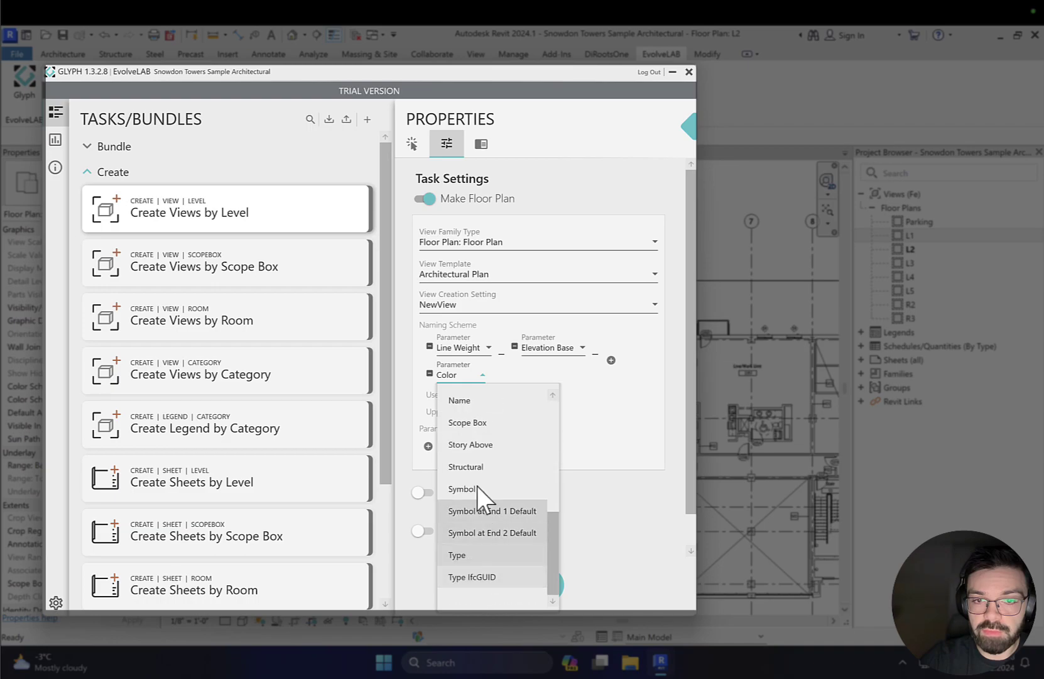
{"action": "left_click", "coordinate": [463, 402]}
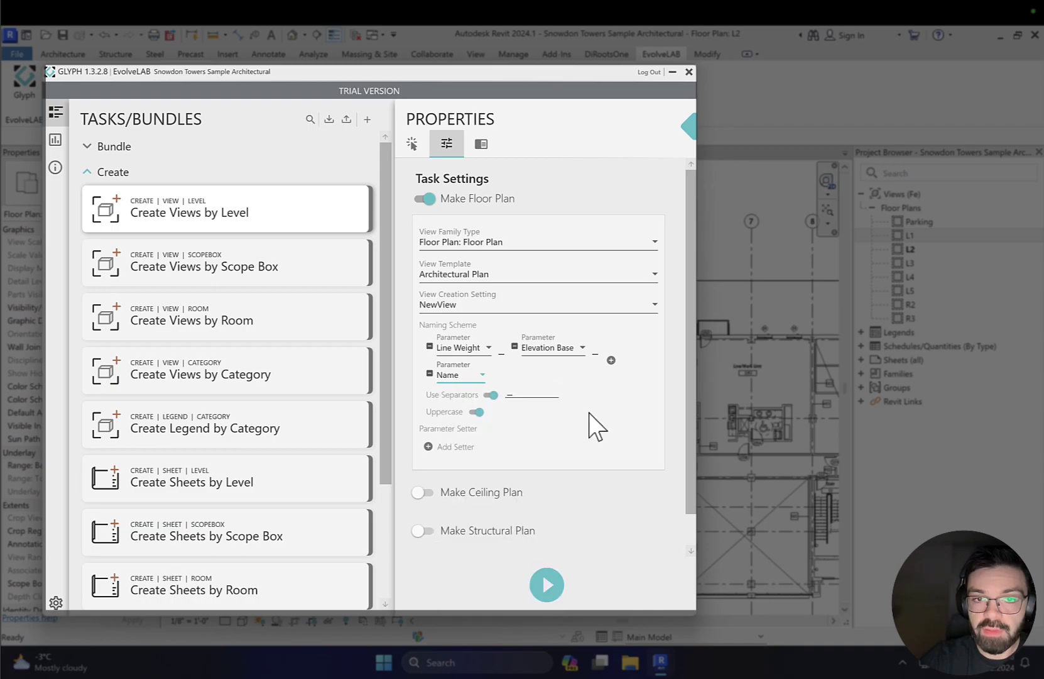
{"action": "left_click", "coordinate": [430, 346]}
Append a custom field with the text "Floor Plan" to the floor plan naming scheme.
{"action": "left_click", "coordinate": [593, 346]}
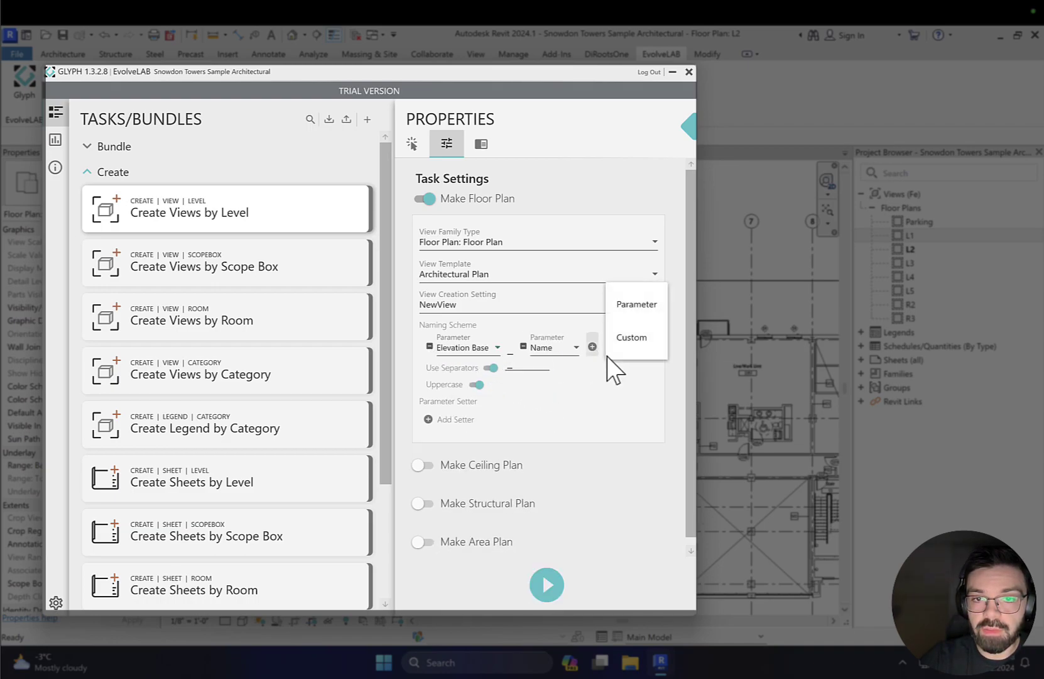
{"action": "left_click", "coordinate": [622, 339]}
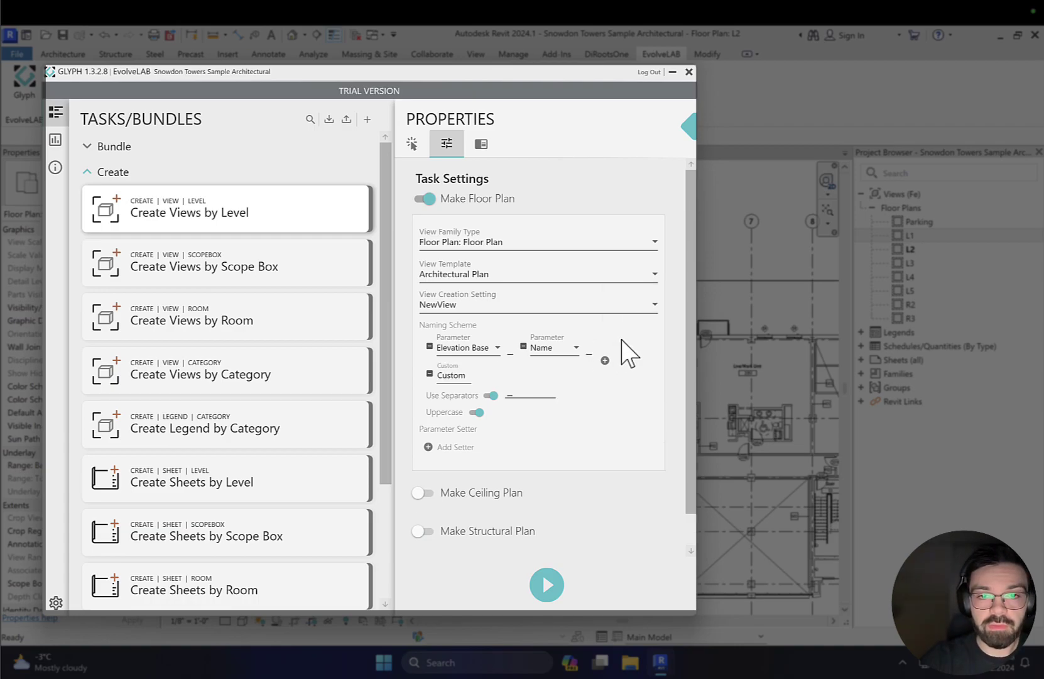
{"action": "left_click", "coordinate": [447, 377]}
{"action": "type", "text": "Floor Plan"}
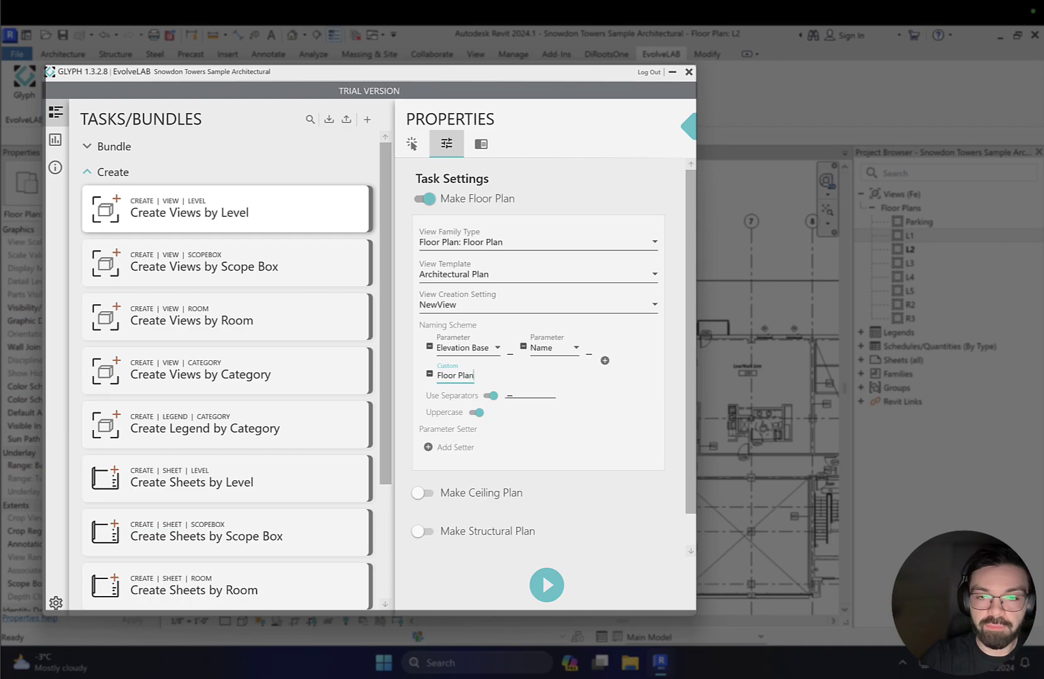
Try a hyphen as the naming scheme's separator, and restore the underscore.
{"action": "left_click", "coordinate": [514, 395]}
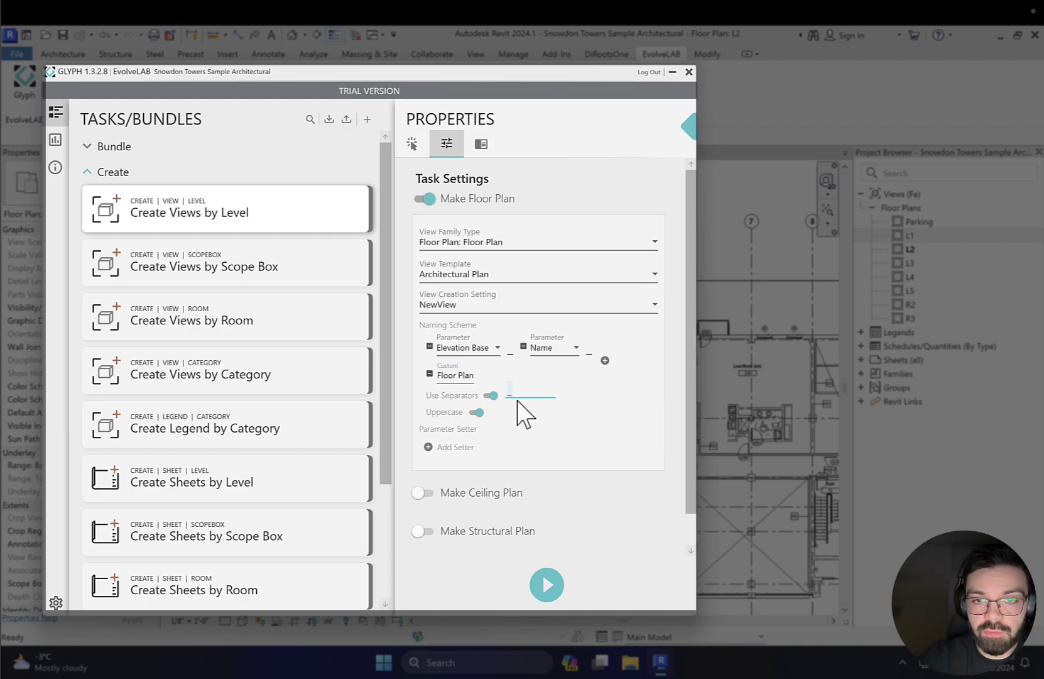
{"action": "key", "text": "BackSpace"}
{"action": "type", "text": "-"}
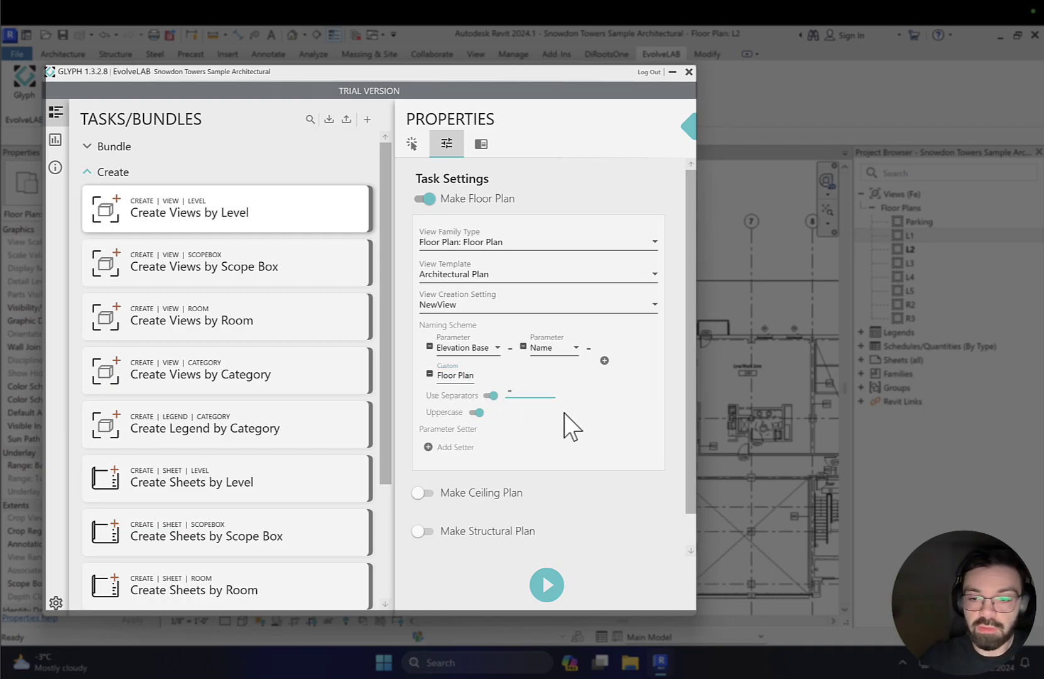
{"action": "type", "text": "_"}
{"action": "key", "text": "BackSpace"}
{"action": "key", "text": "BackSpace"}
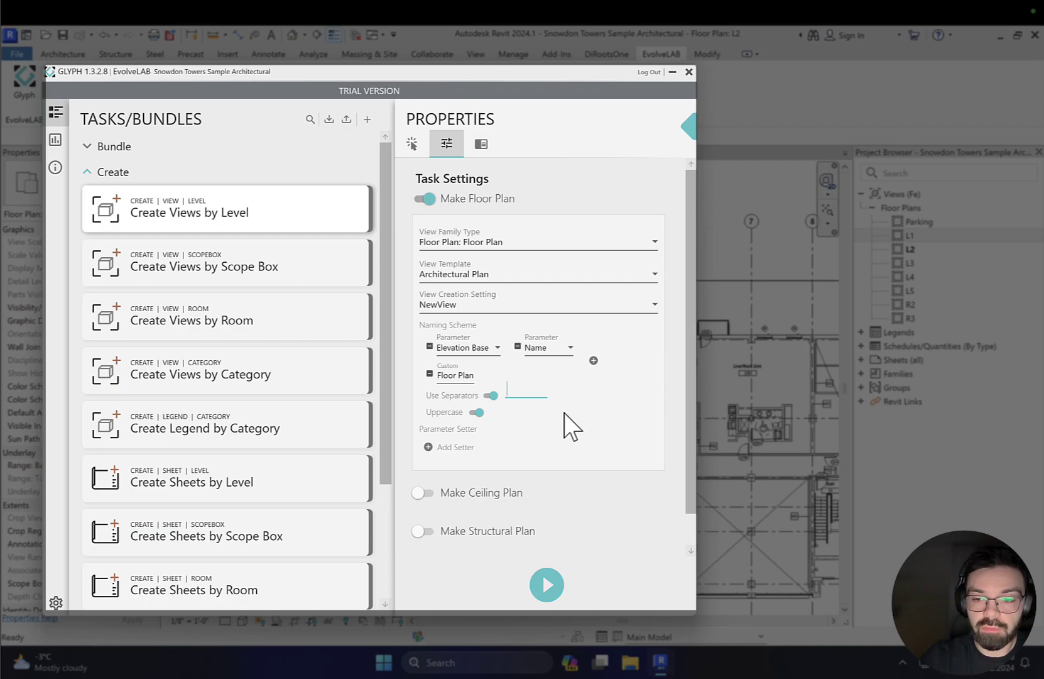
{"action": "type", "text": "_"}
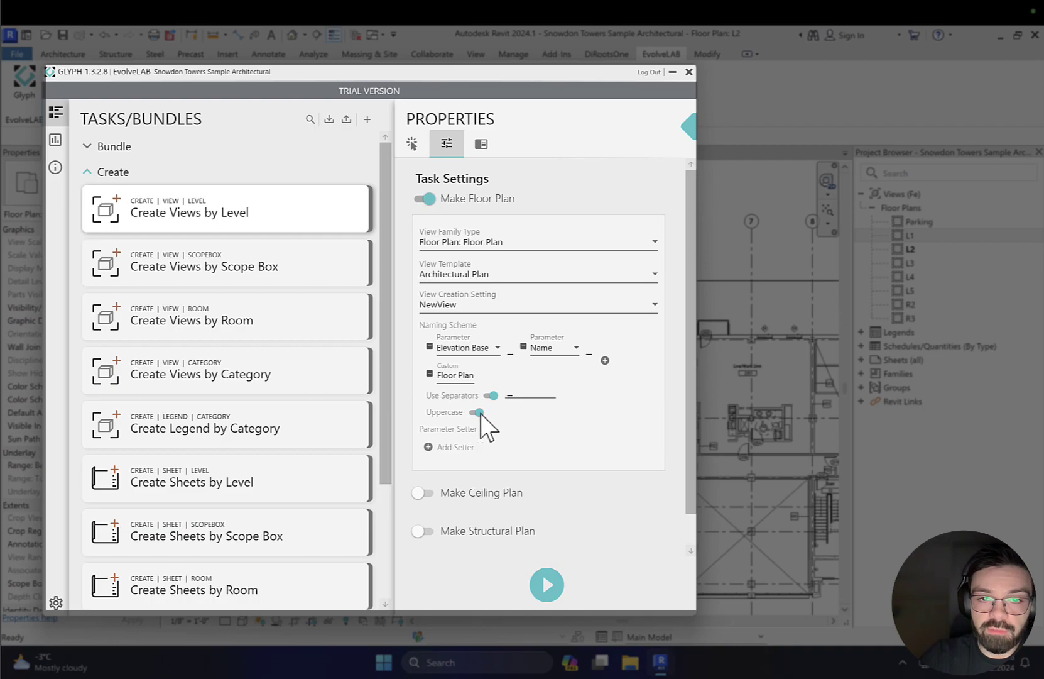
Try to add a parameter setter to the floor plan task settings.
{"action": "left_click", "coordinate": [428, 447]}
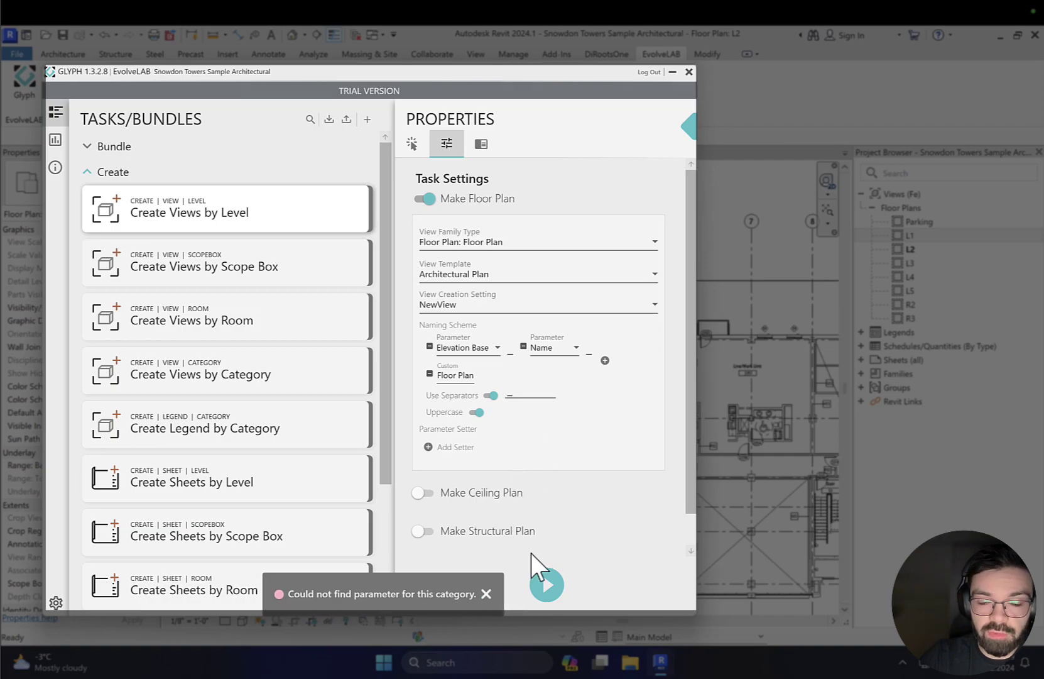
{"action": "left_click", "coordinate": [485, 593]}
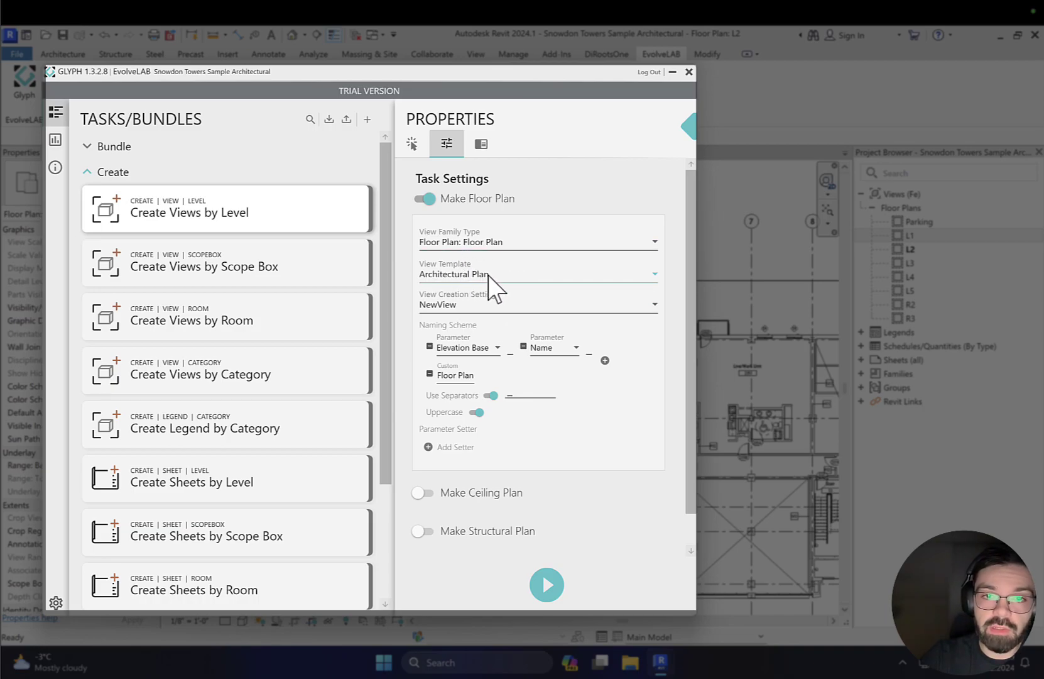
Review the available view templates and view family types for the floor plan, keeping Architectural Plan and Floor Plan: Floor Plan.
{"action": "left_click", "coordinate": [511, 273]}
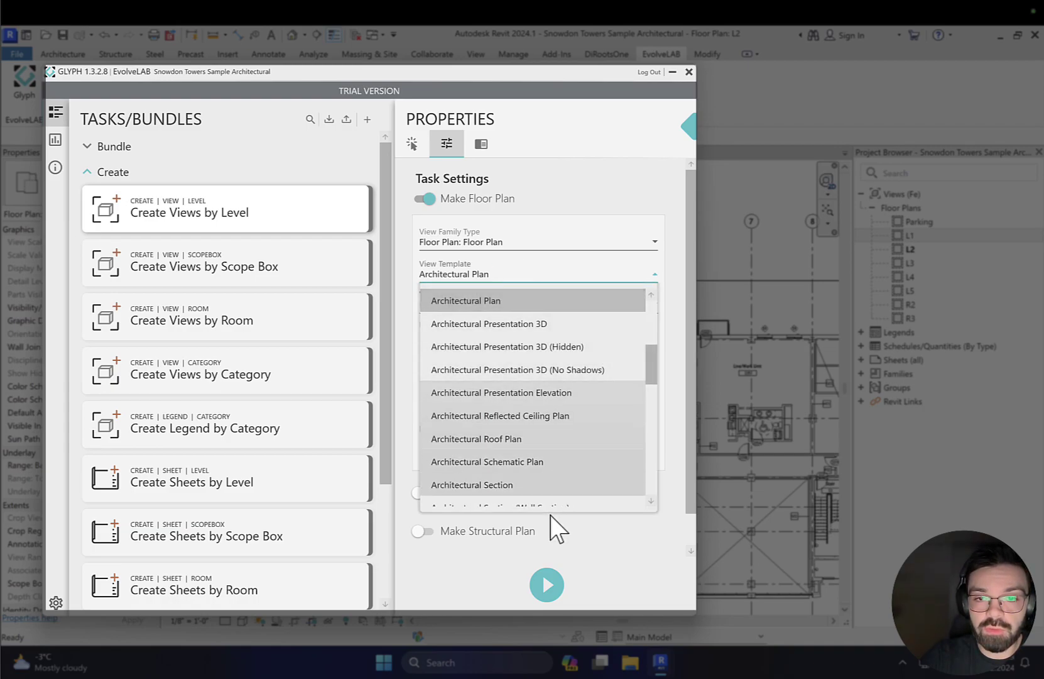
{"action": "scroll", "coordinate": [556, 384], "scroll_direction": "down", "scroll_amount": 5}
{"action": "scroll", "coordinate": [558, 396], "scroll_direction": "down", "scroll_amount": 3}
{"action": "scroll", "coordinate": [559, 405], "scroll_direction": "up", "scroll_amount": 10}
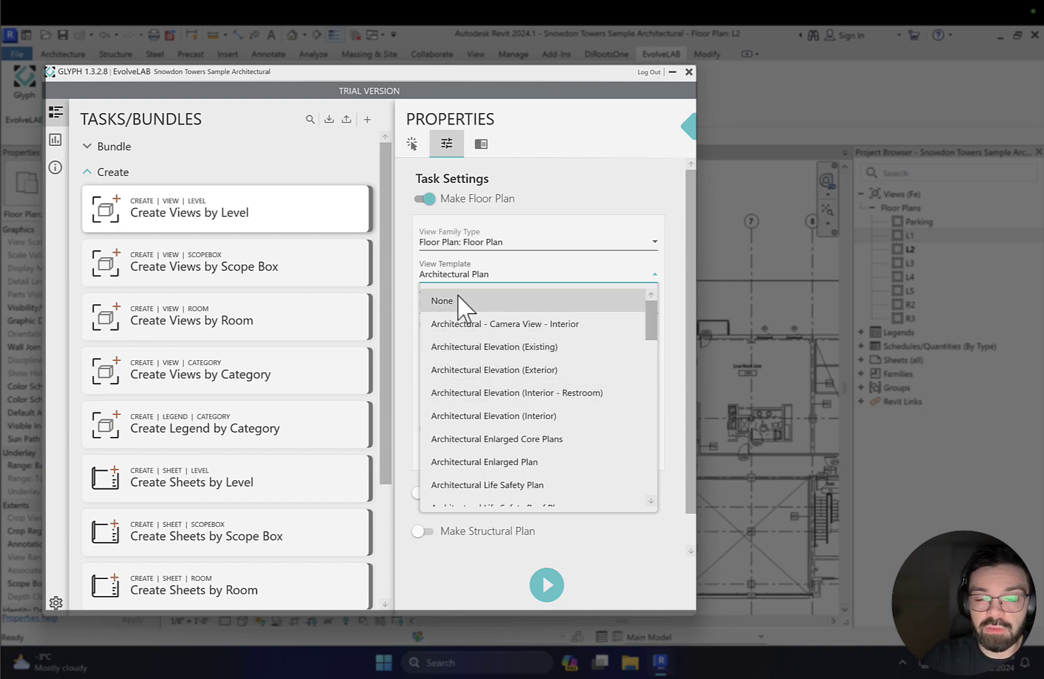
{"action": "left_click", "coordinate": [673, 280]}
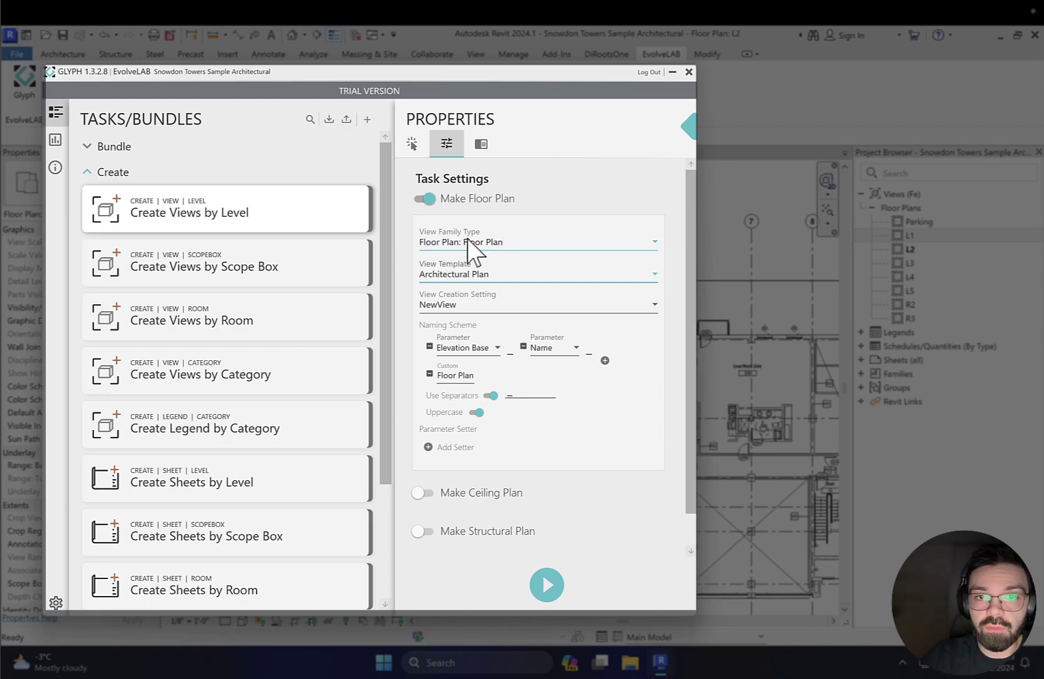
{"action": "left_click", "coordinate": [616, 245]}
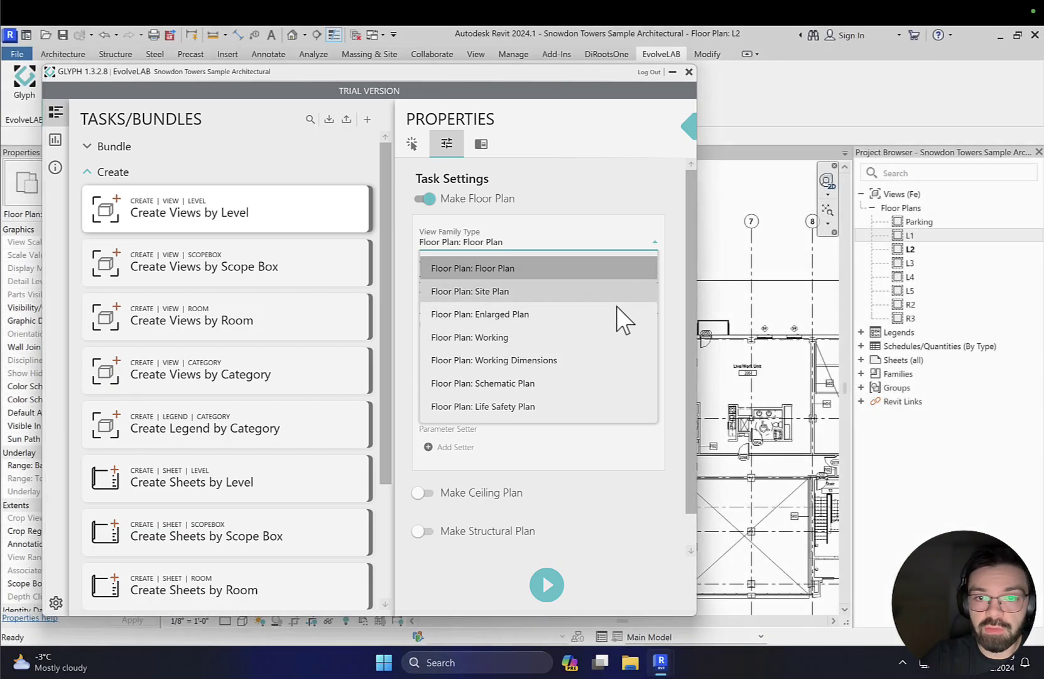
{"action": "left_click", "coordinate": [657, 487]}
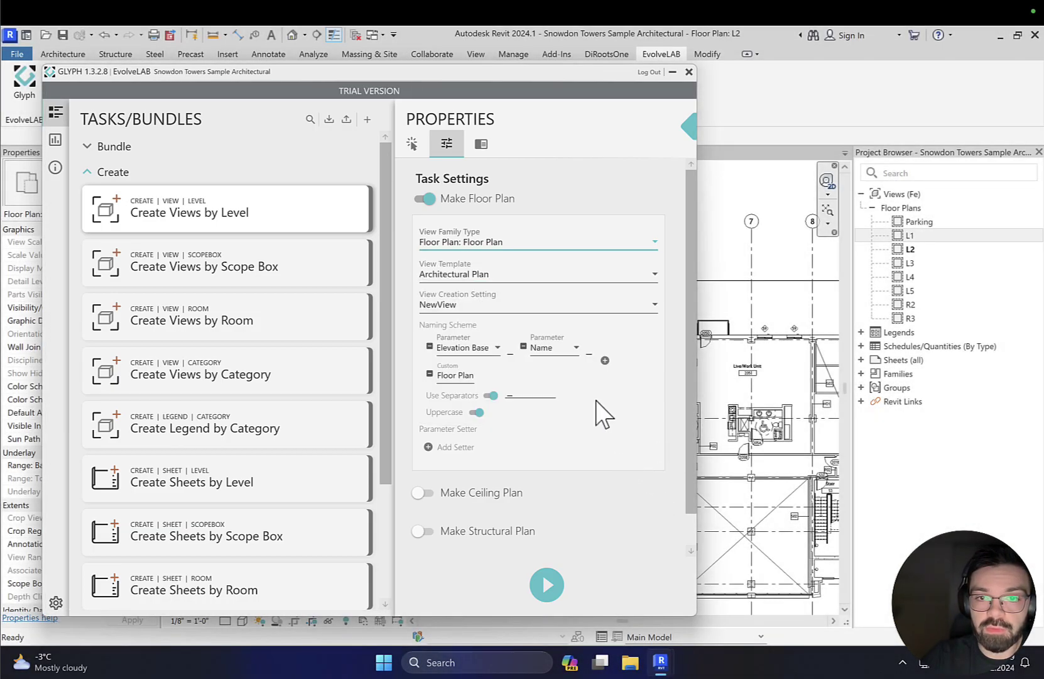
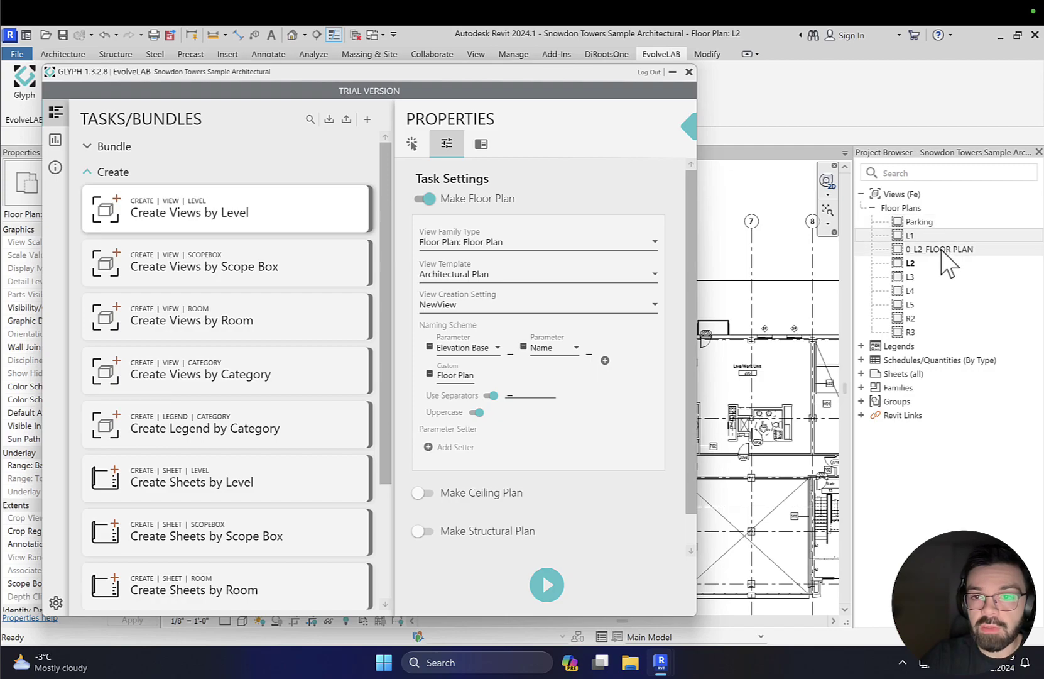
Open the 0_L2_FLOOR PLAN view and move the Glyph window clear of the drawing.
{"action": "left_click", "coordinate": [955, 250]}
{"action": "double_click", "coordinate": [981, 249]}
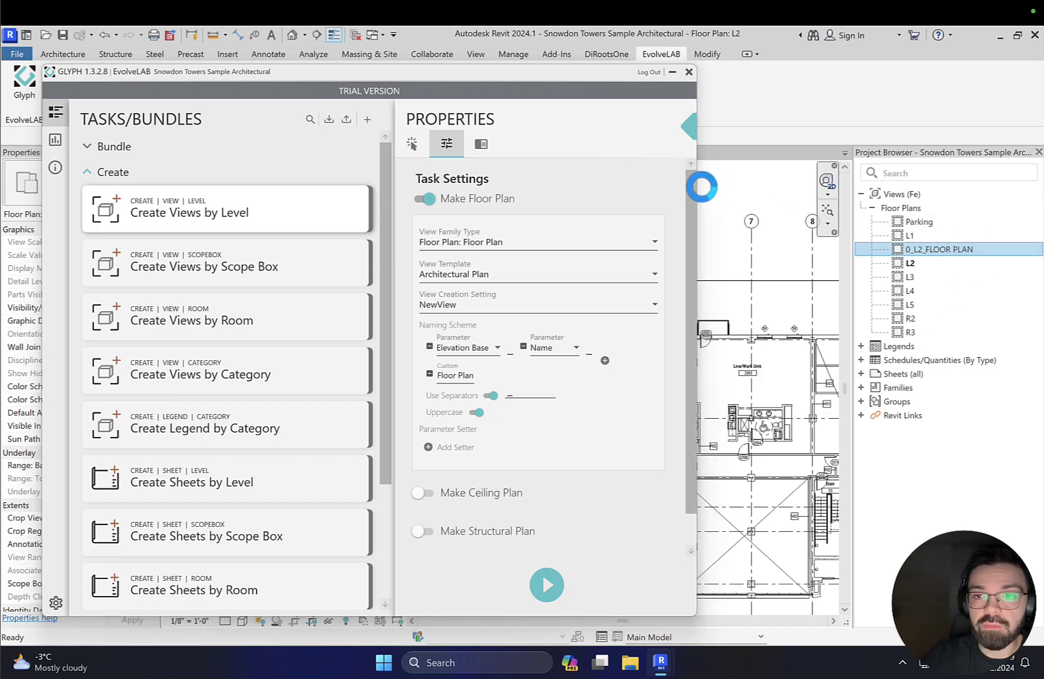
{"action": "left_click_drag", "start_coordinate": [544, 96], "coordinate": [449, 512]}
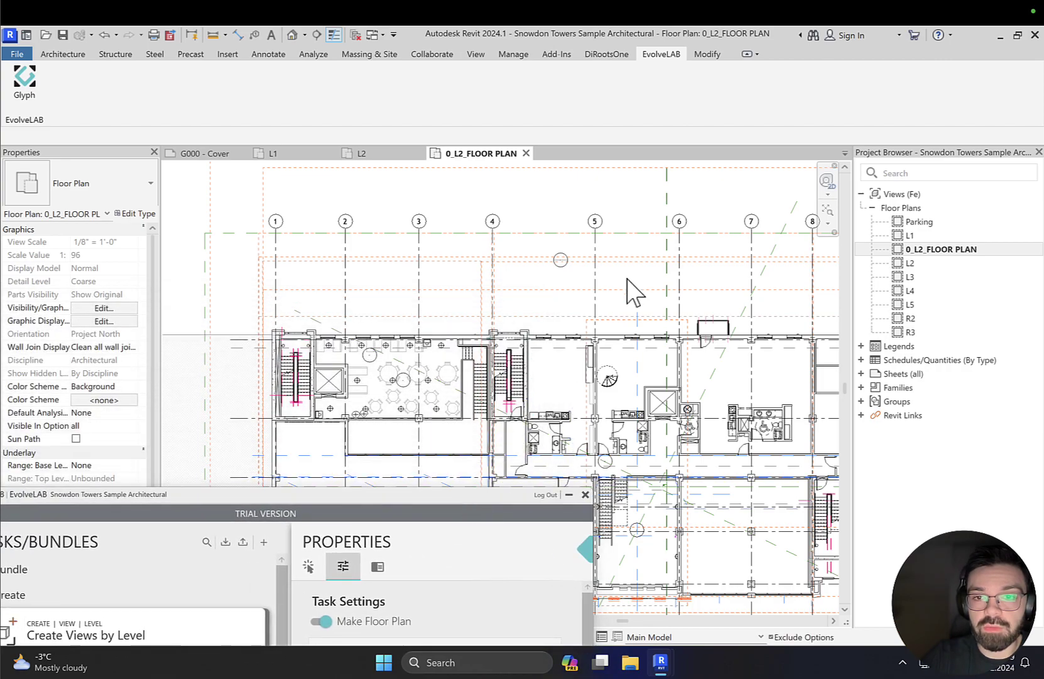
Inspect the whole 0_L2_FLOOR PLAN drawing and its identity data, keeping the Glyph window clear of the view properties.
{"action": "scroll", "coordinate": [553, 390], "scroll_direction": "down", "scroll_amount": 5}
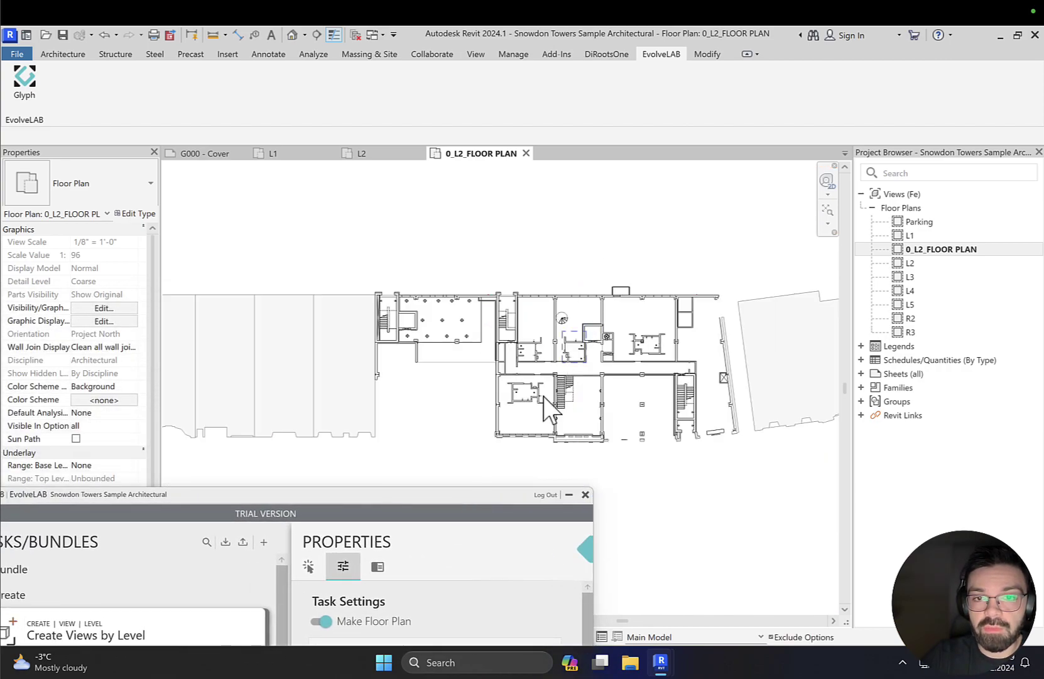
{"action": "left_click_drag", "start_coordinate": [395, 495], "coordinate": [697, 471]}
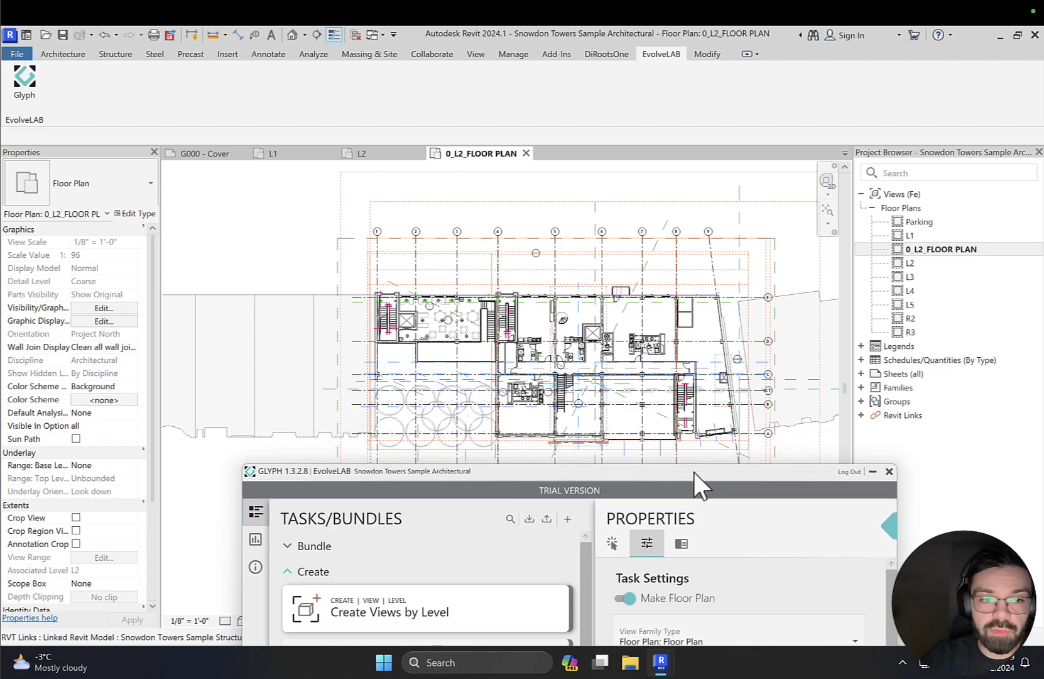
{"action": "scroll", "coordinate": [79, 499], "scroll_direction": "down", "scroll_amount": 3}
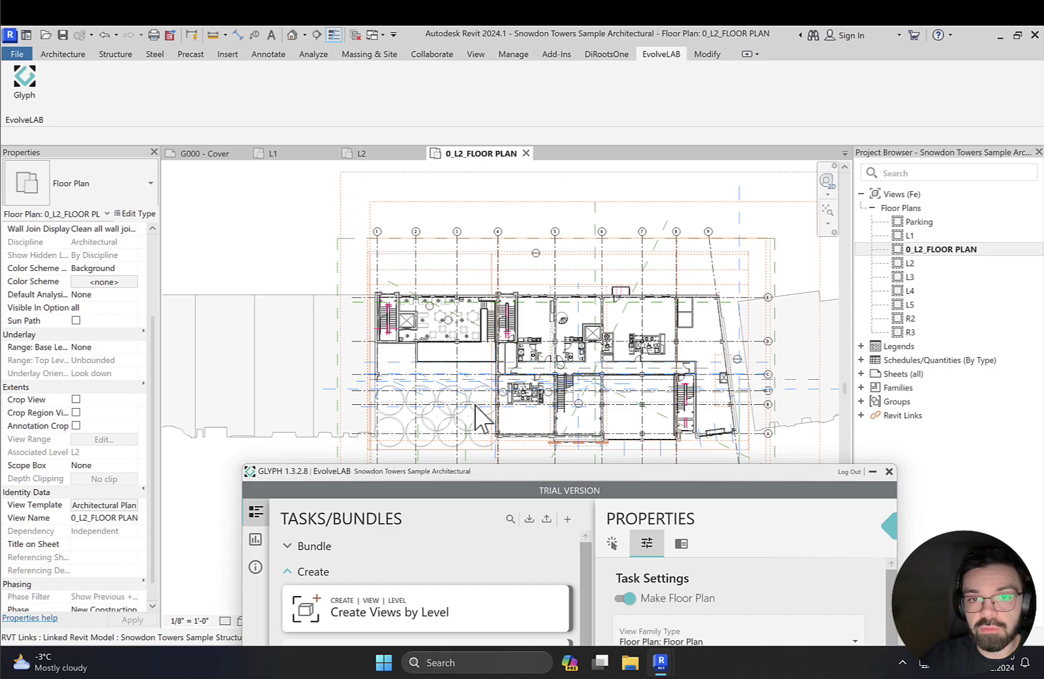
Use Create Views by Level to create floor plans for levels L3, L4 and L5, excluding L2.
{"action": "left_click_drag", "start_coordinate": [464, 472], "coordinate": [261, 128]}
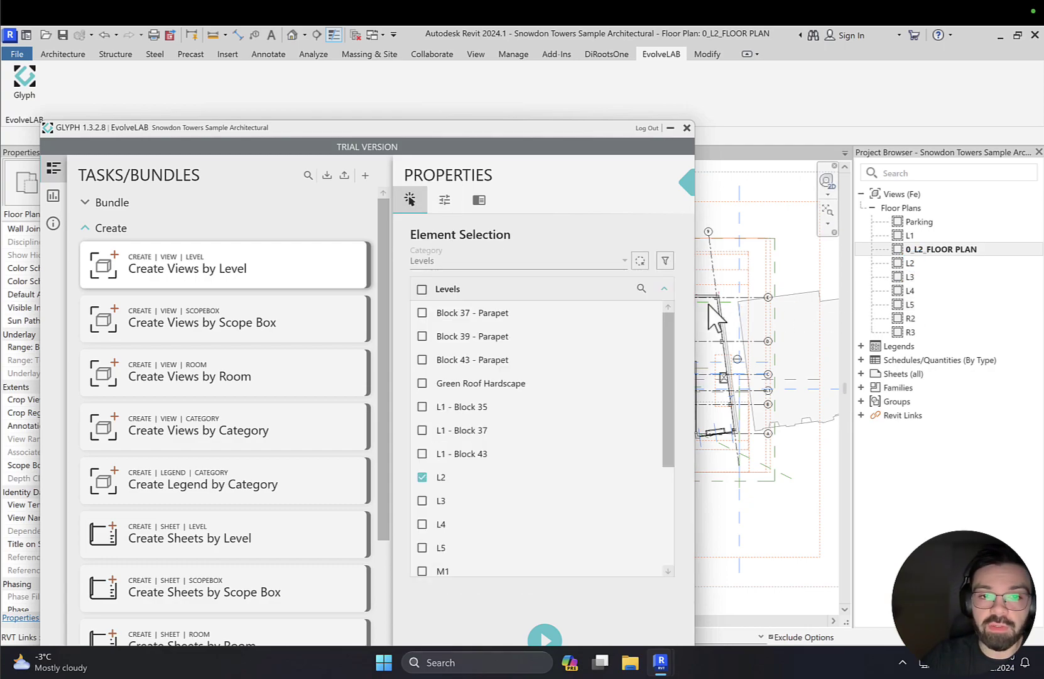
{"action": "scroll", "coordinate": [537, 407], "scroll_direction": "down", "scroll_amount": 3}
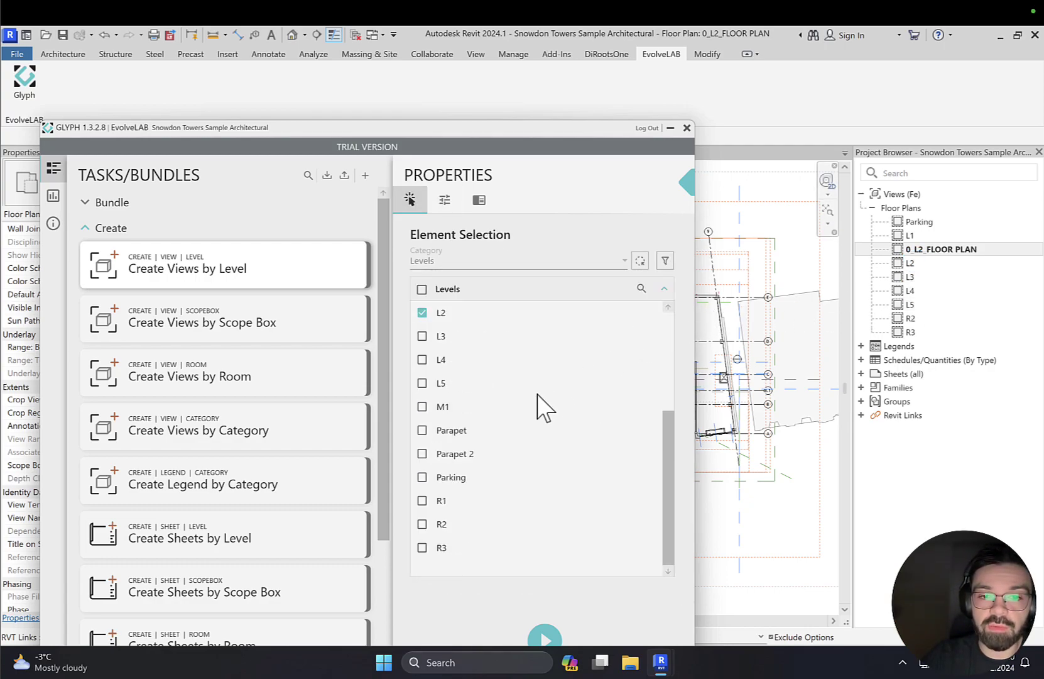
{"action": "left_click", "coordinate": [421, 312]}
{"action": "left_click", "coordinate": [421, 335]}
{"action": "left_click", "coordinate": [422, 359]}
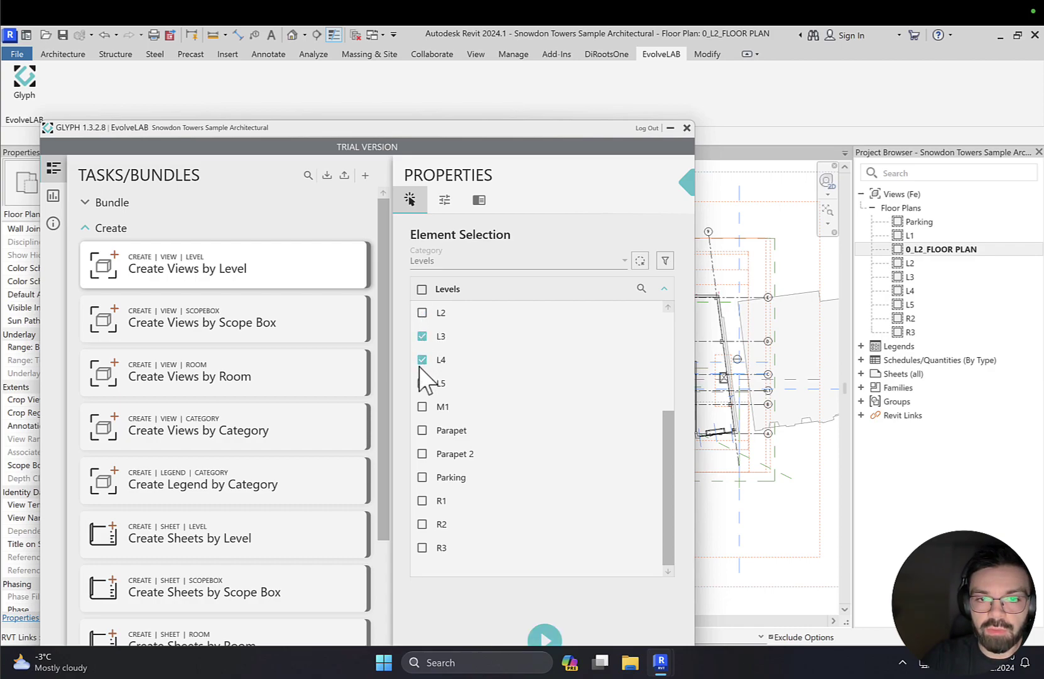
{"action": "left_click", "coordinate": [421, 382]}
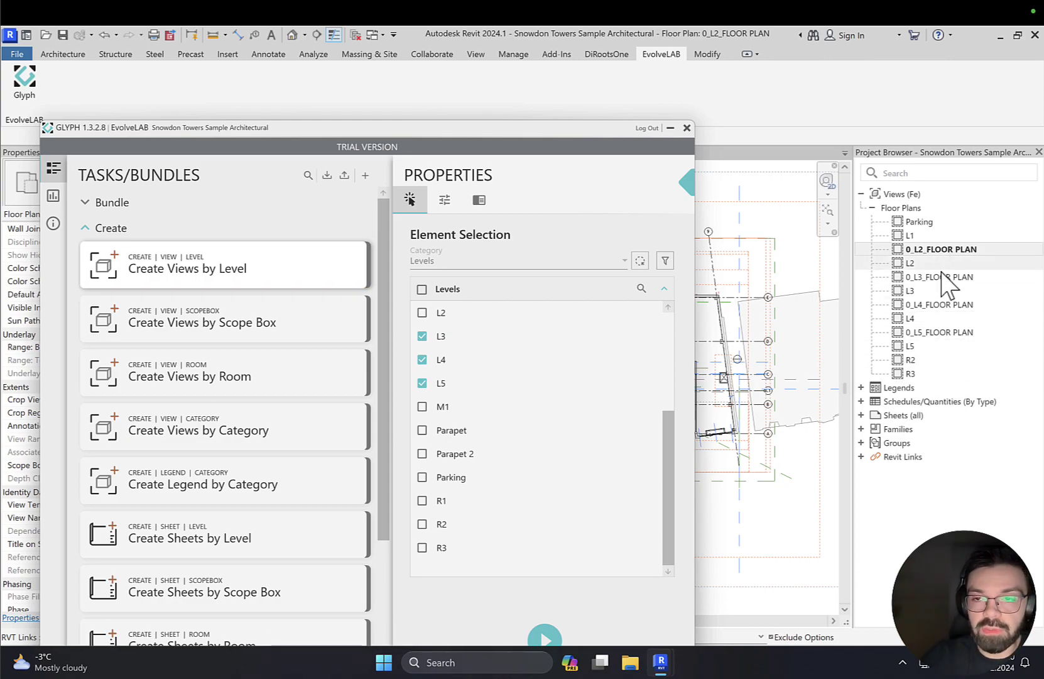
Open the 0_L3_FLOOR PLAN view and move the Glyph window clear of its drawing and properties.
{"action": "double_click", "coordinate": [973, 277]}
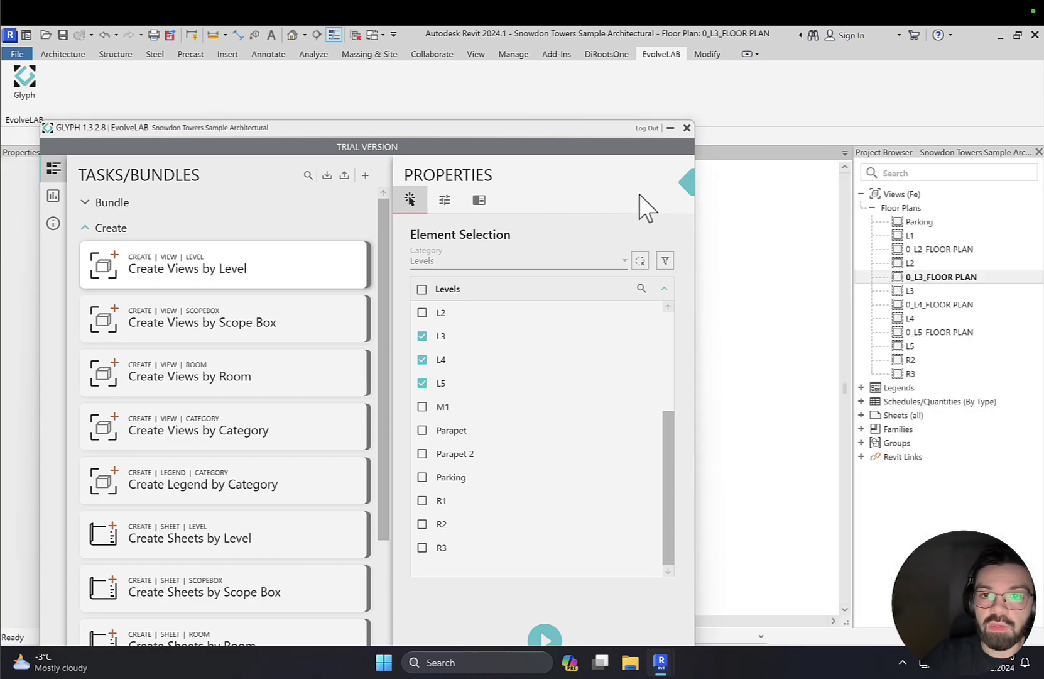
{"action": "left_click_drag", "start_coordinate": [577, 132], "coordinate": [602, 522]}
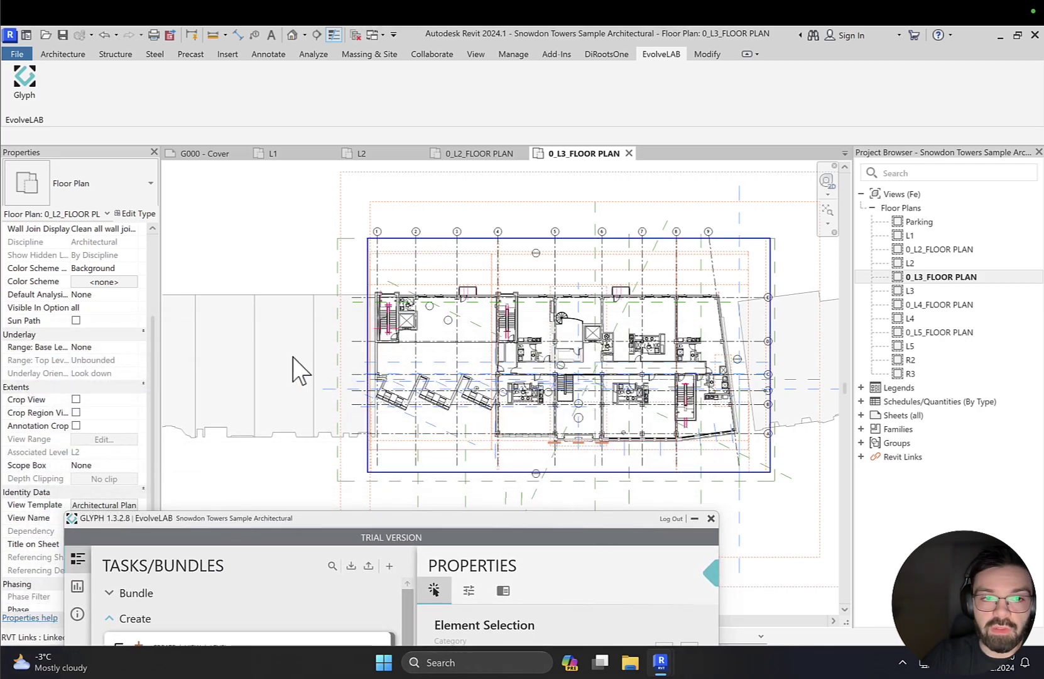
{"action": "left_click_drag", "start_coordinate": [235, 519], "coordinate": [357, 517]}
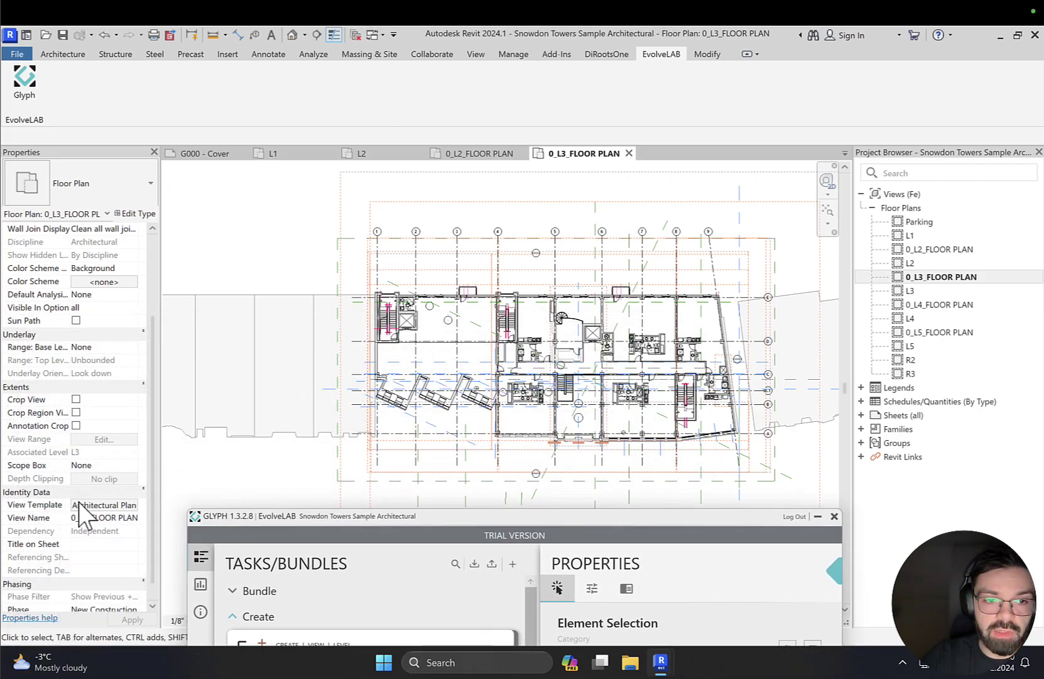
Look through Glyph's Create tasks for views and sheets, and put the Glyph window away.
{"action": "left_click_drag", "start_coordinate": [346, 520], "coordinate": [217, 128]}
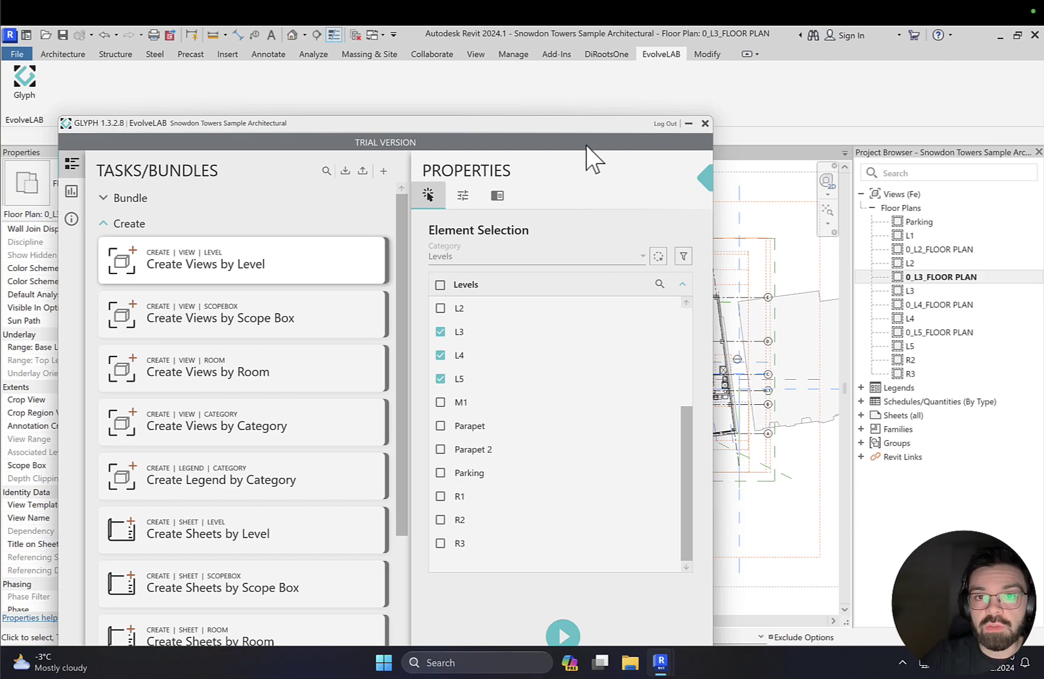
{"action": "left_click_drag", "start_coordinate": [544, 120], "coordinate": [542, 85]}
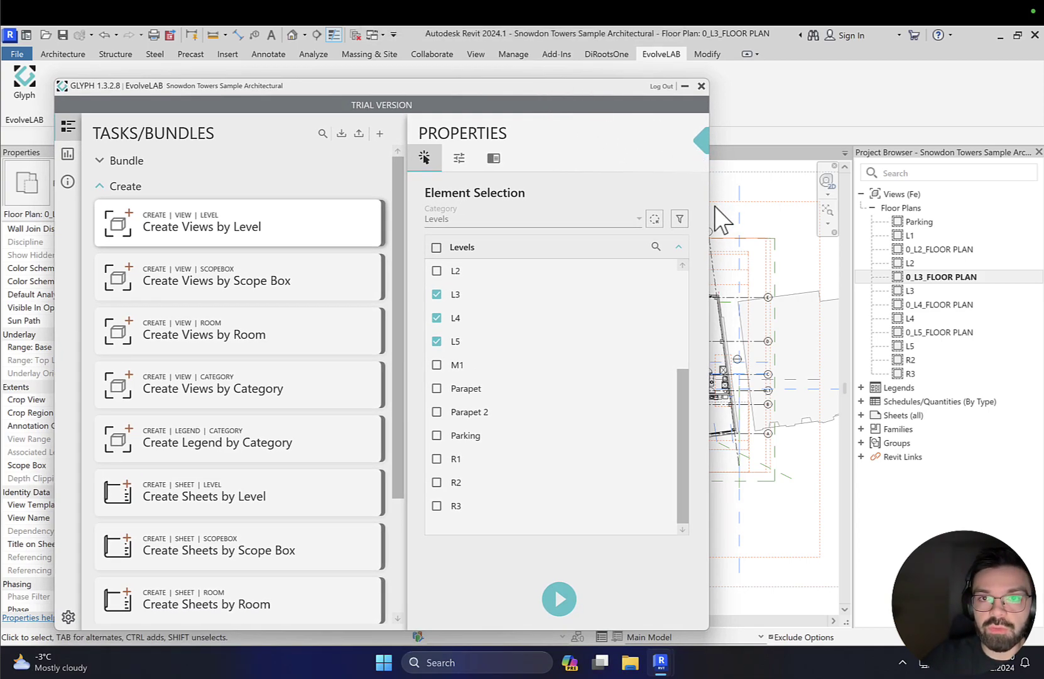
{"action": "scroll", "coordinate": [239, 374], "scroll_direction": "down", "scroll_amount": 3}
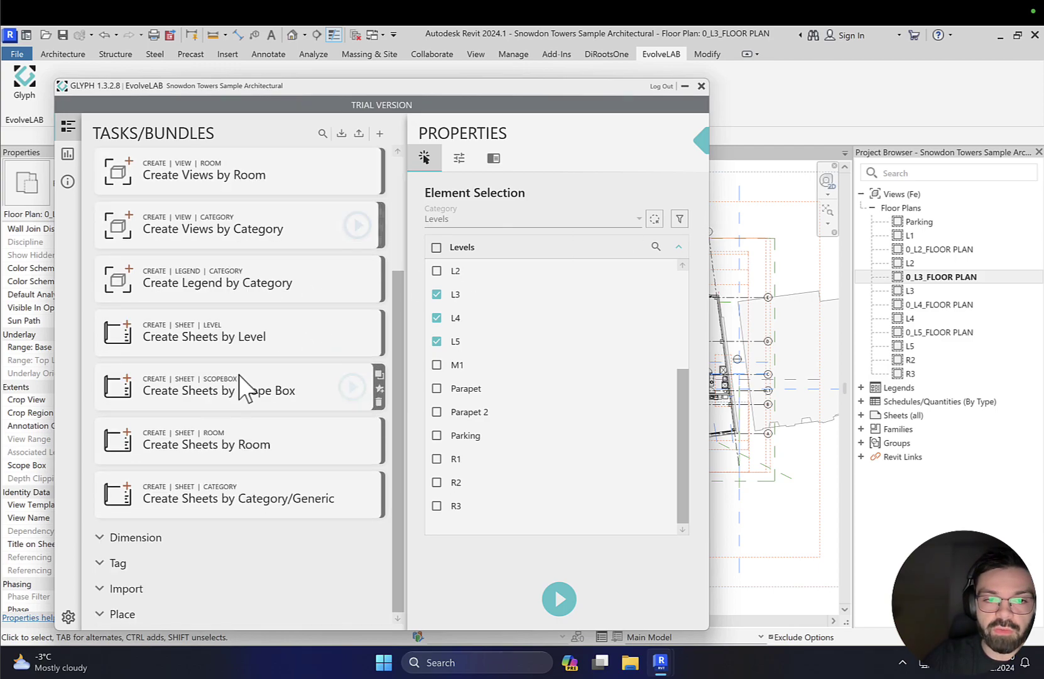
{"action": "scroll", "coordinate": [239, 374], "scroll_direction": "up", "scroll_amount": 3}
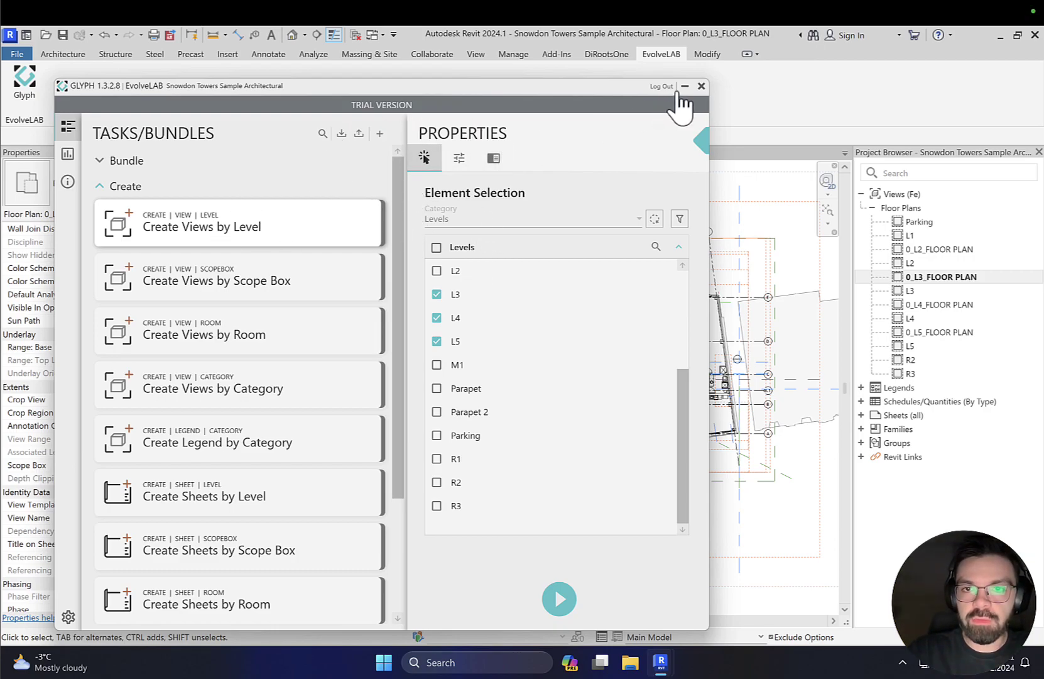
{"action": "left_click", "coordinate": [702, 85]}
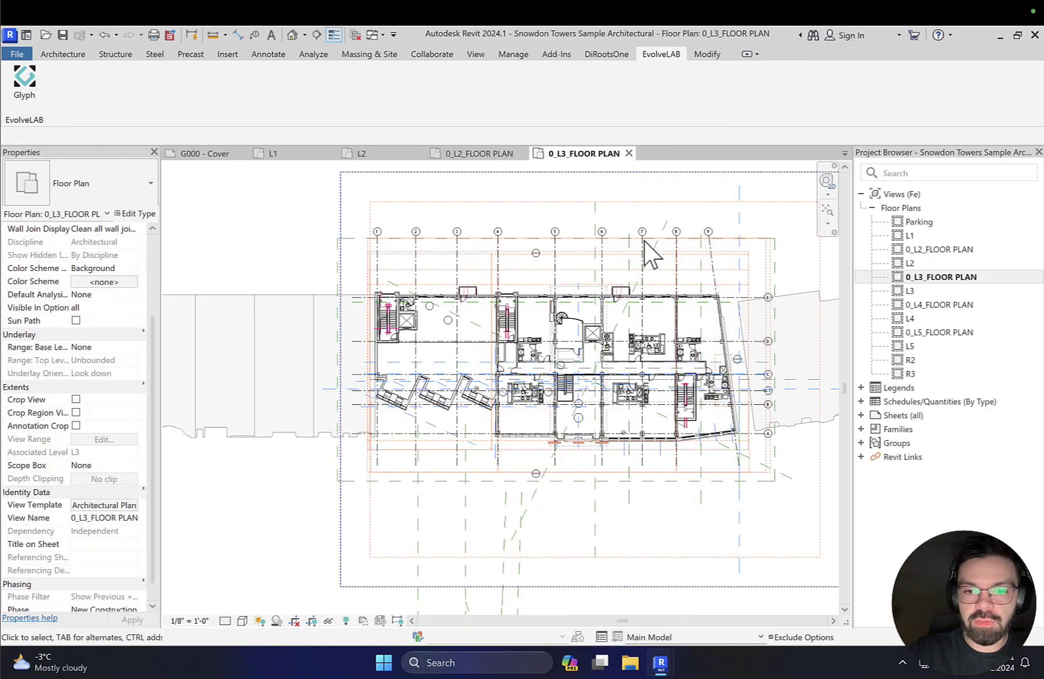
Include V/G Overrides Annotation in the Architectural Plan view template and check the L3 floor plan drawing.
{"action": "left_click", "coordinate": [102, 505]}
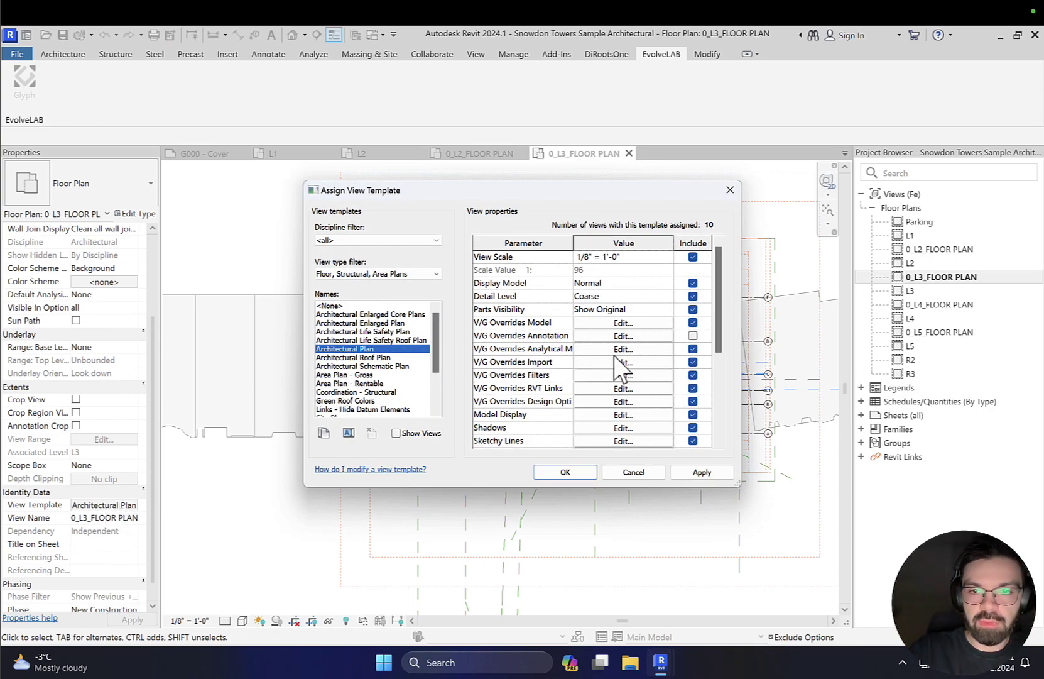
{"action": "left_click", "coordinate": [693, 335]}
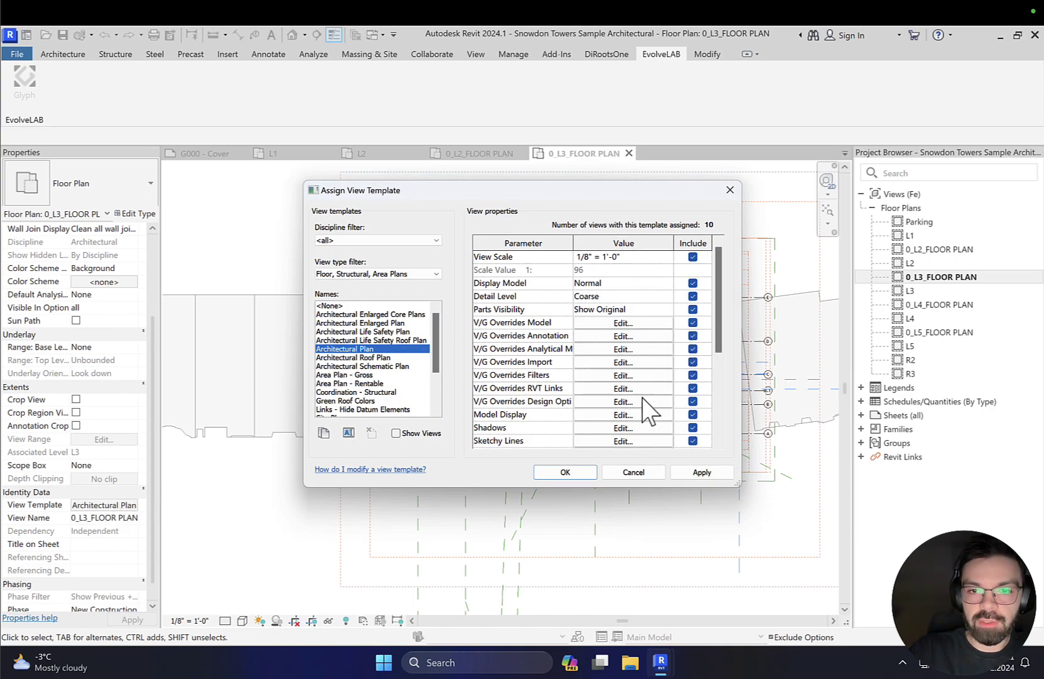
{"action": "left_click", "coordinate": [548, 473]}
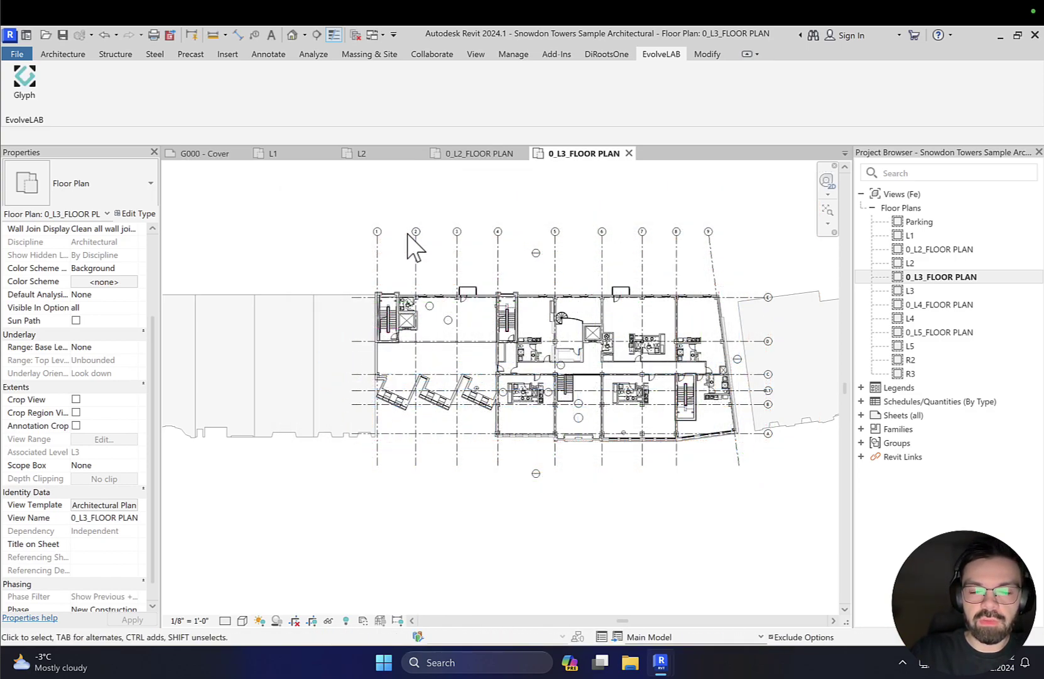
{"action": "scroll", "coordinate": [466, 264], "scroll_direction": "up", "scroll_amount": 2}
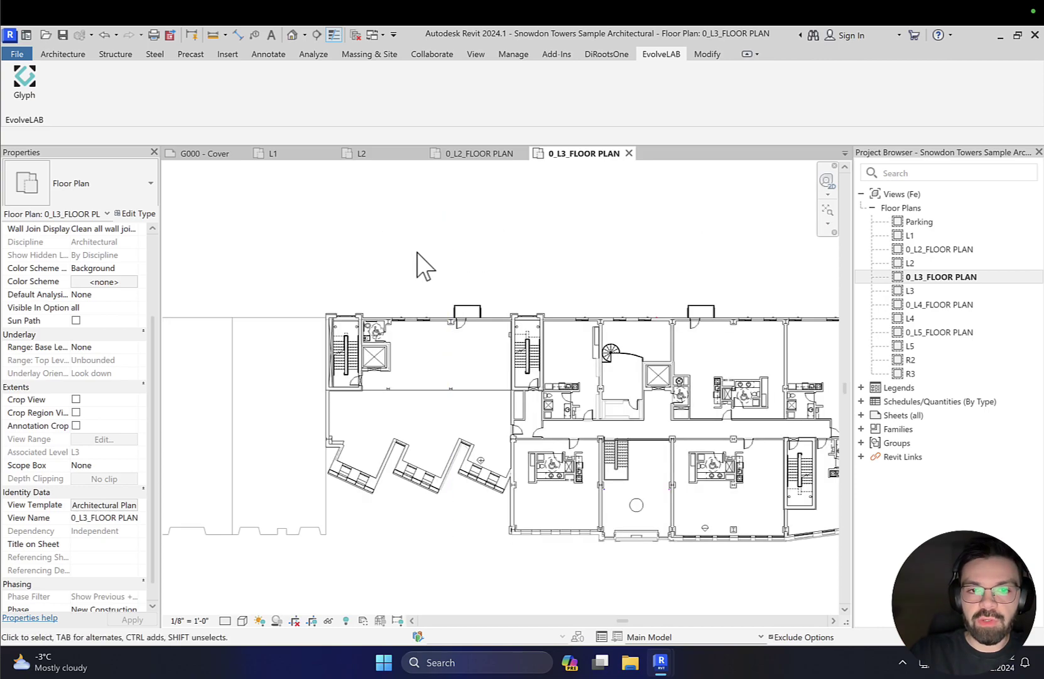
{"action": "scroll", "coordinate": [408, 282], "scroll_direction": "up", "scroll_amount": 1}
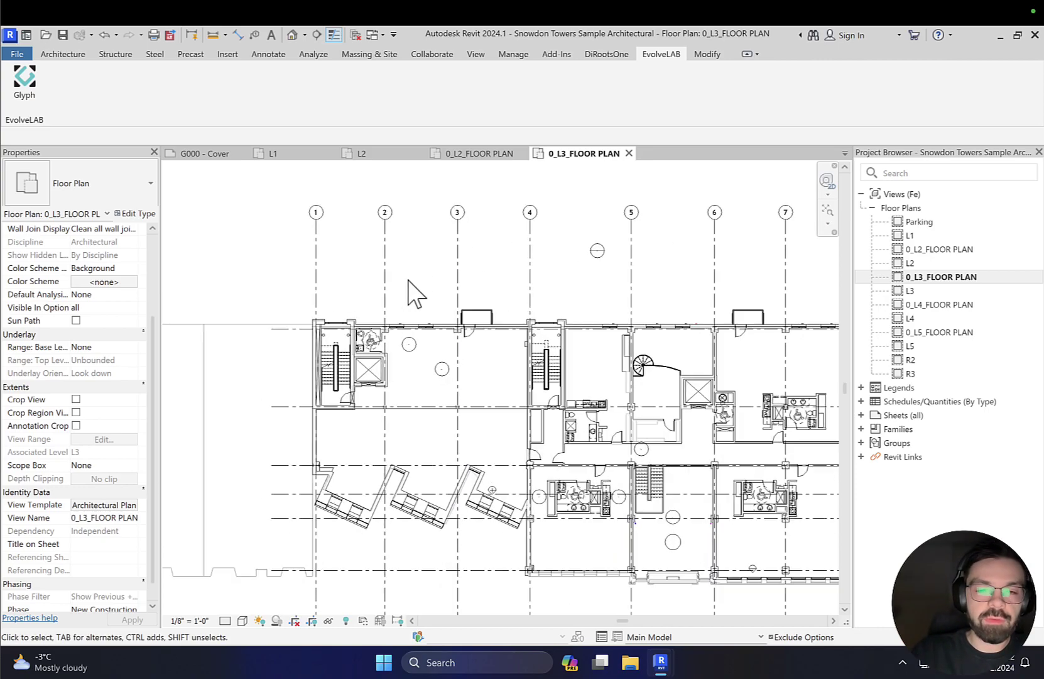
Delete the original L2, L3, L4 and L5 floor plan views, keeping the Glyph-generated ones.
{"action": "left_click", "coordinate": [931, 250]}
{"action": "left_click", "coordinate": [920, 235]}
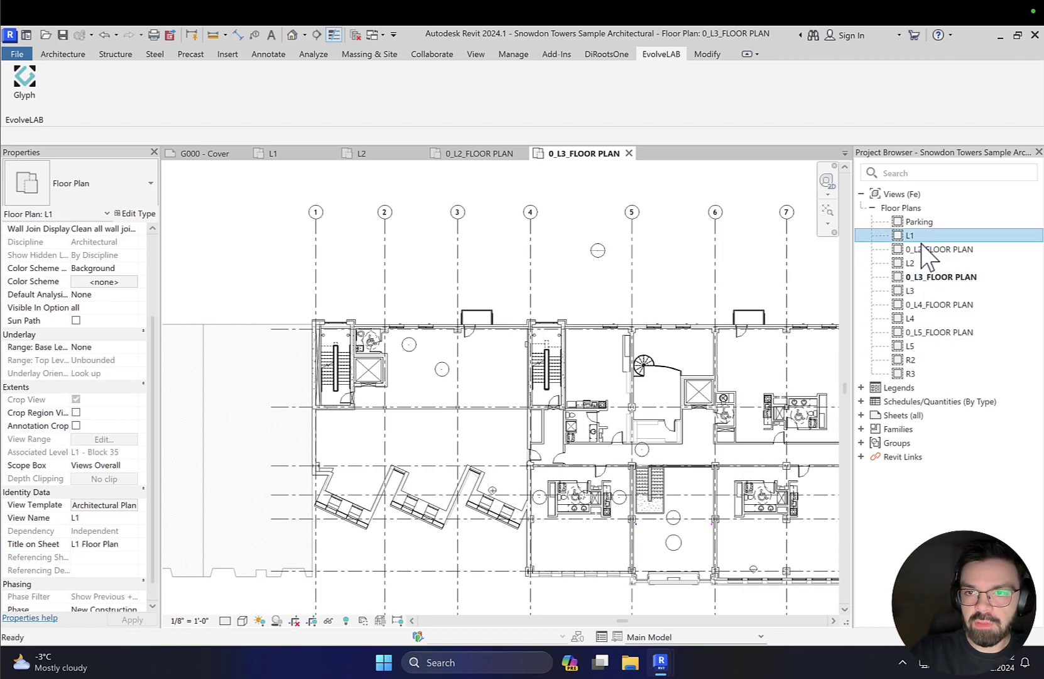
{"action": "left_click", "coordinate": [921, 262]}
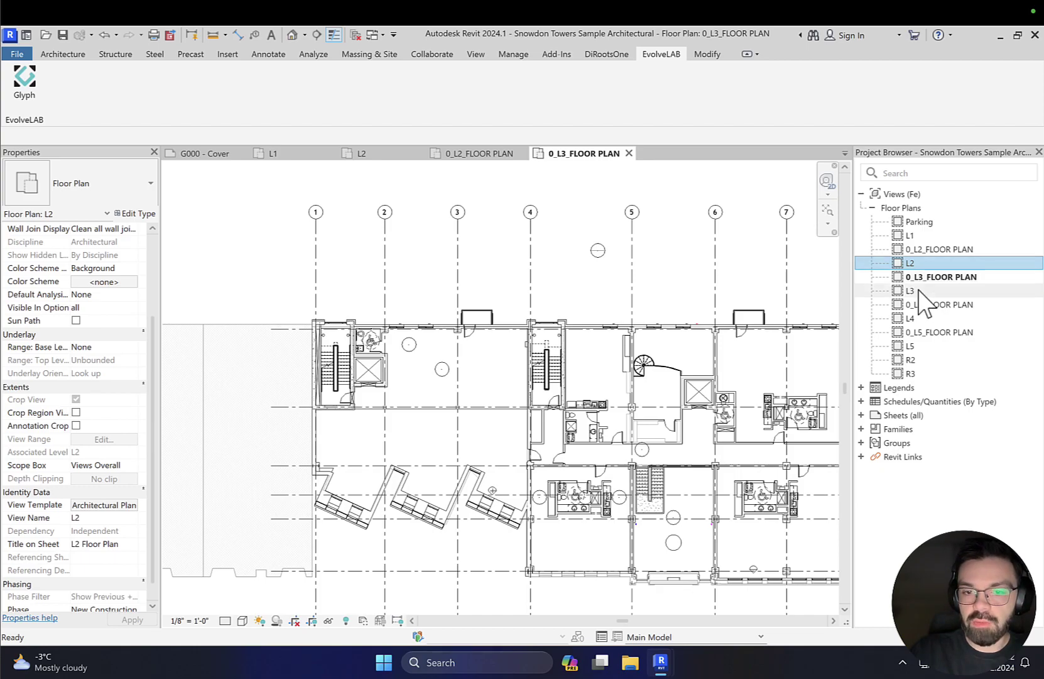
{"action": "key", "text": "super"}
{"action": "key", "text": "super"}
{"action": "left_click", "coordinate": [923, 279], "text": "ctrl"}
{"action": "left_click", "coordinate": [924, 276], "text": "ctrl"}
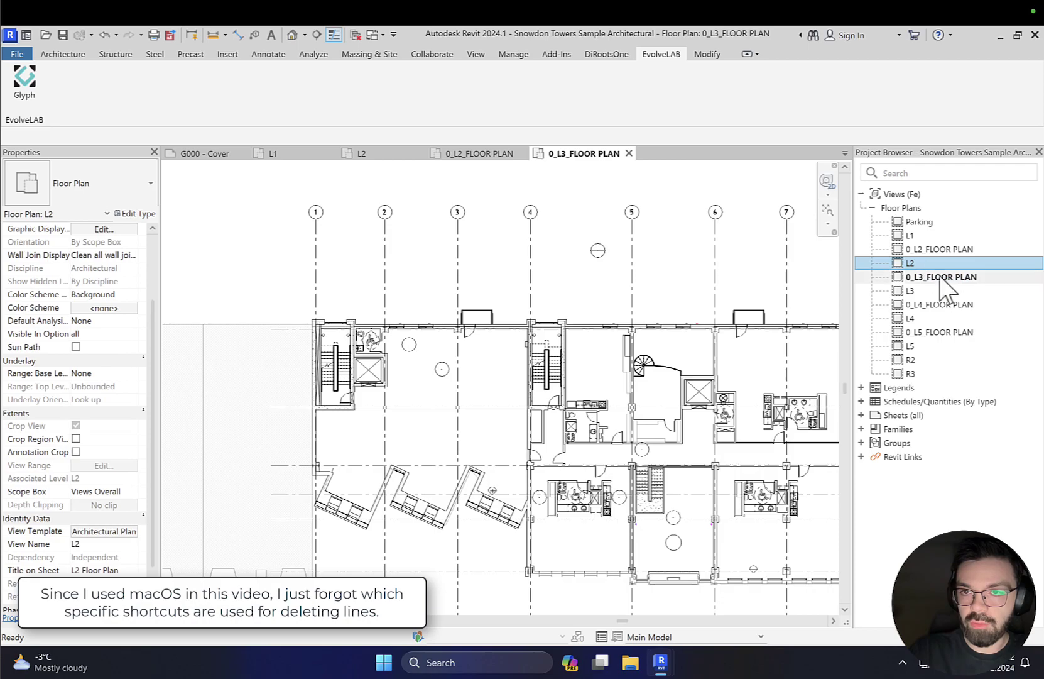
{"action": "left_click", "coordinate": [924, 290], "text": "ctrl"}
{"action": "left_click", "coordinate": [923, 318], "text": "ctrl"}
{"action": "left_click", "coordinate": [927, 346], "text": "ctrl"}
{"action": "key", "text": "Delete"}
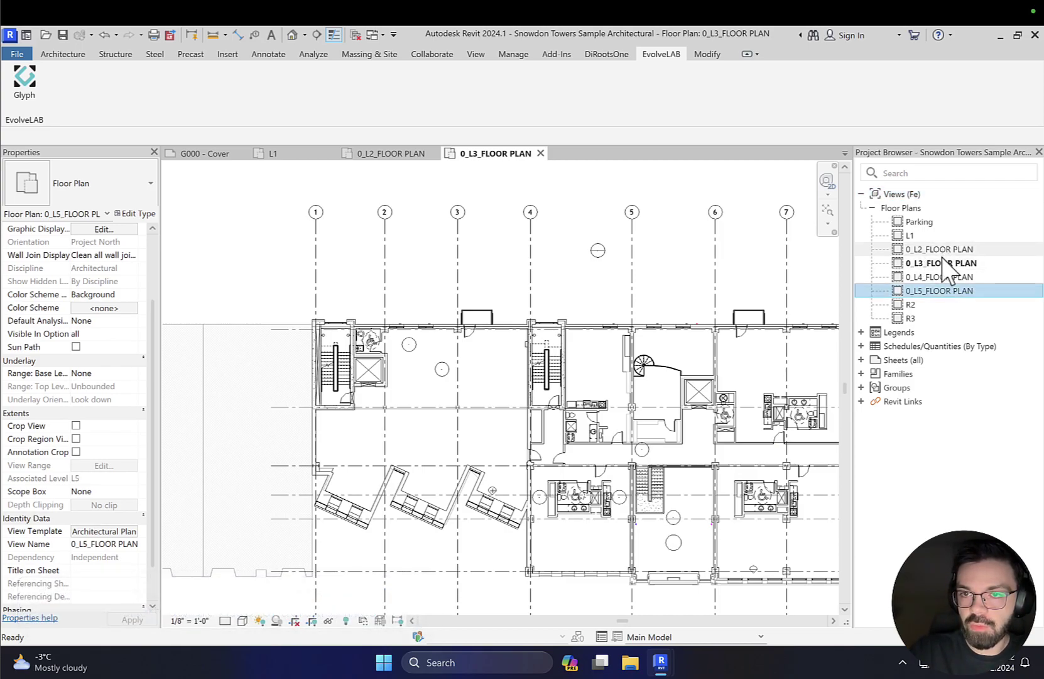
{"action": "left_click", "coordinate": [944, 248]}
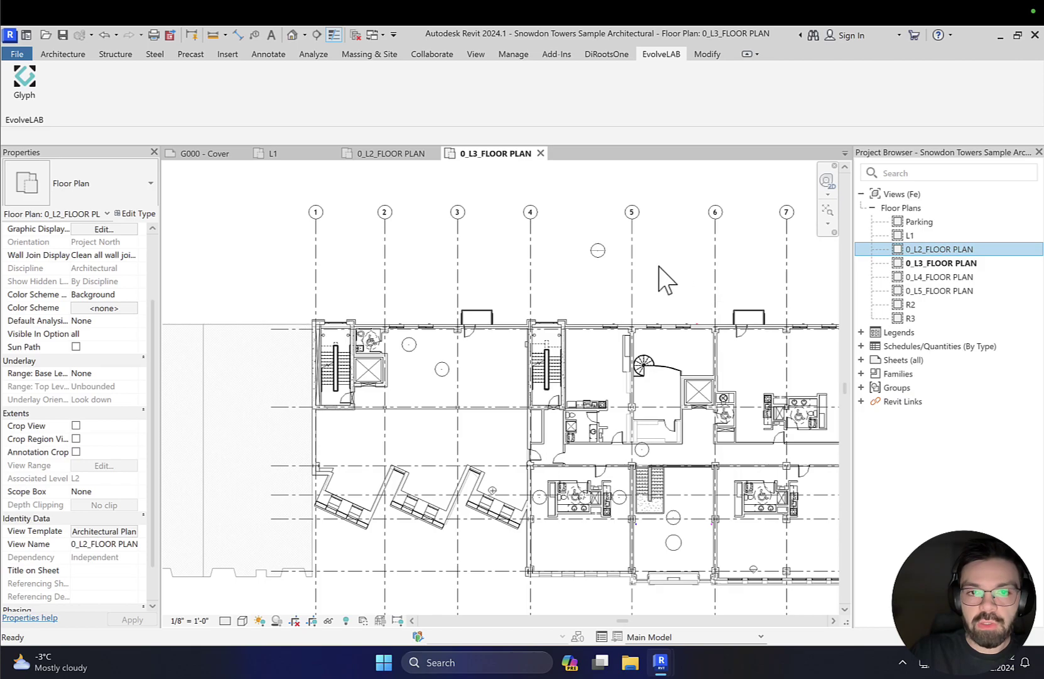
Bring back the Glyph window and choose the Dimension Views by Category task.
{"action": "mouse_move", "coordinate": [647, 671]}
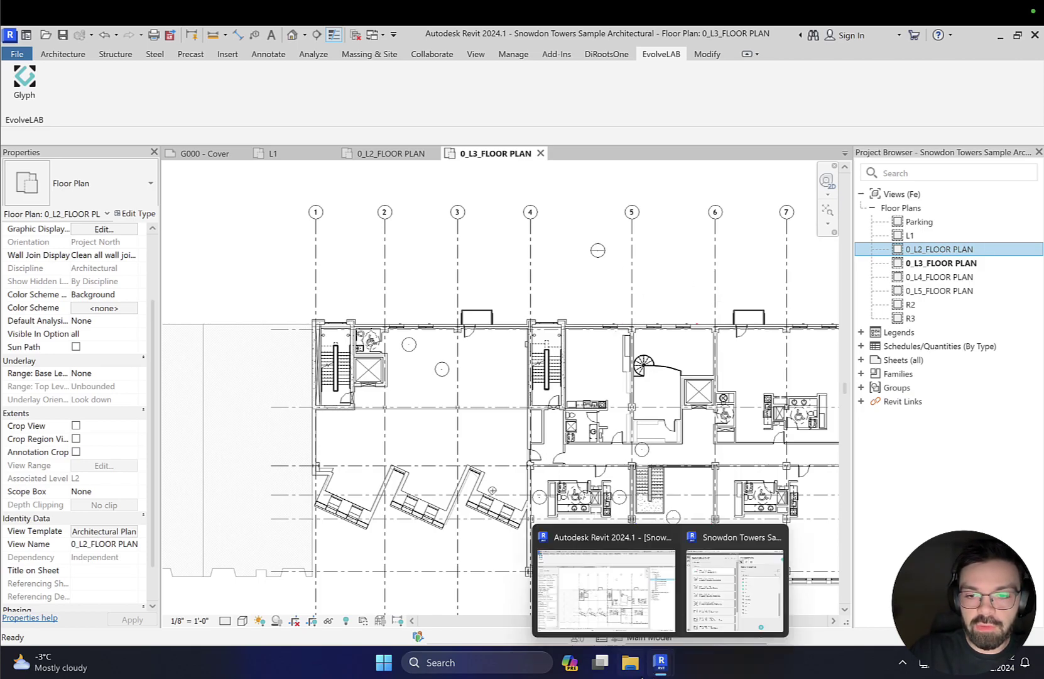
{"action": "left_click", "coordinate": [717, 628]}
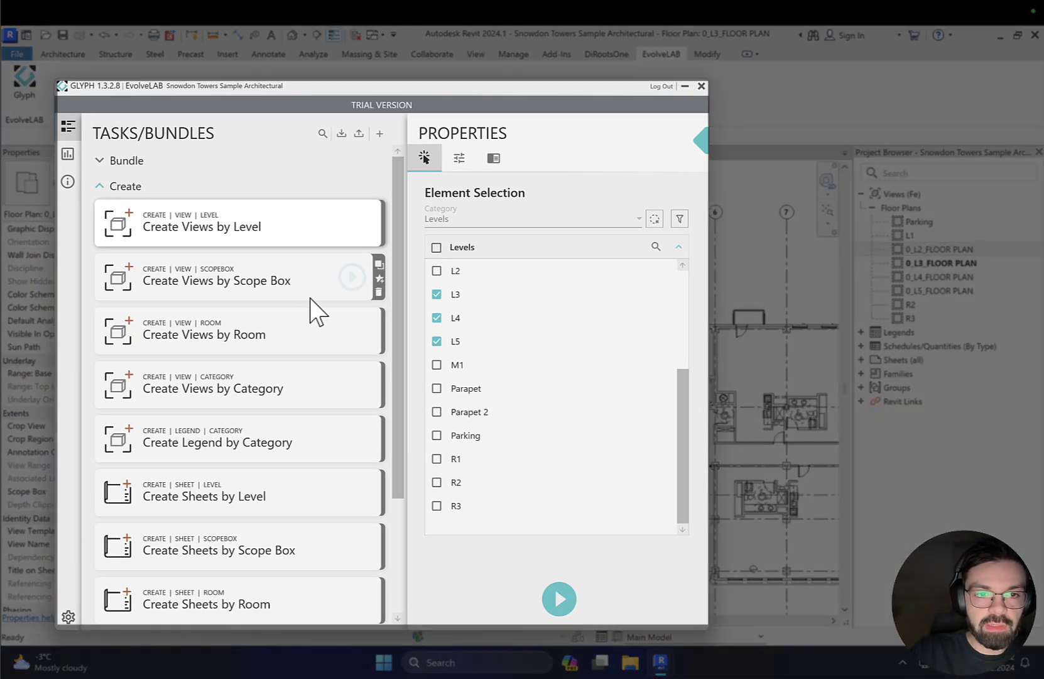
{"action": "scroll", "coordinate": [273, 350], "scroll_direction": "down", "scroll_amount": 3}
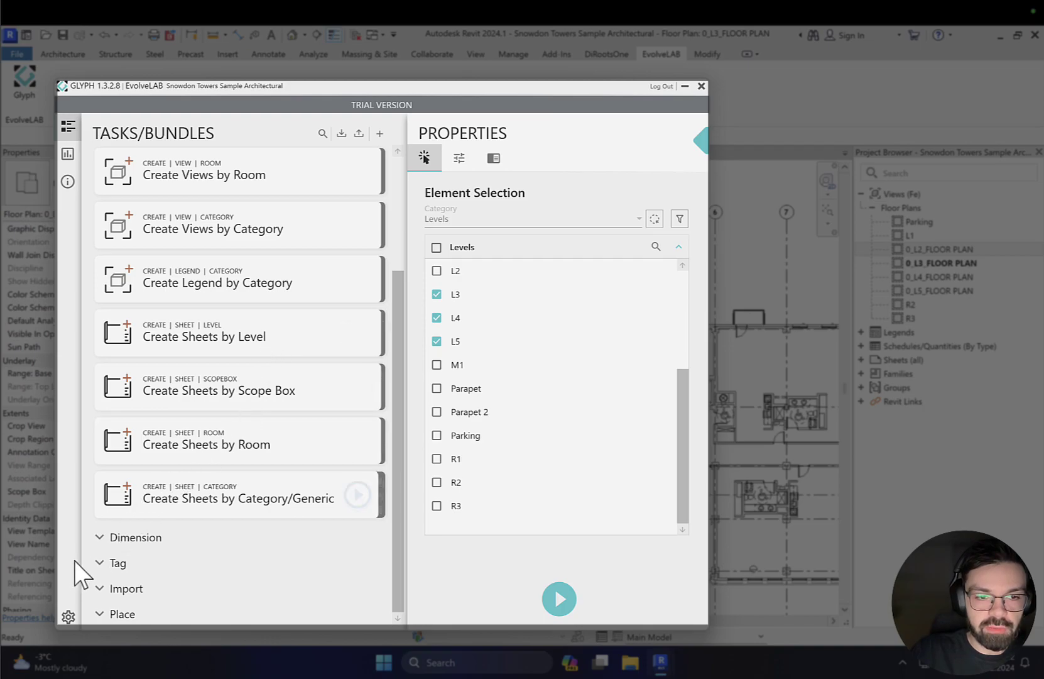
{"action": "left_click", "coordinate": [98, 536]}
{"action": "scroll", "coordinate": [217, 541], "scroll_direction": "down", "scroll_amount": 3}
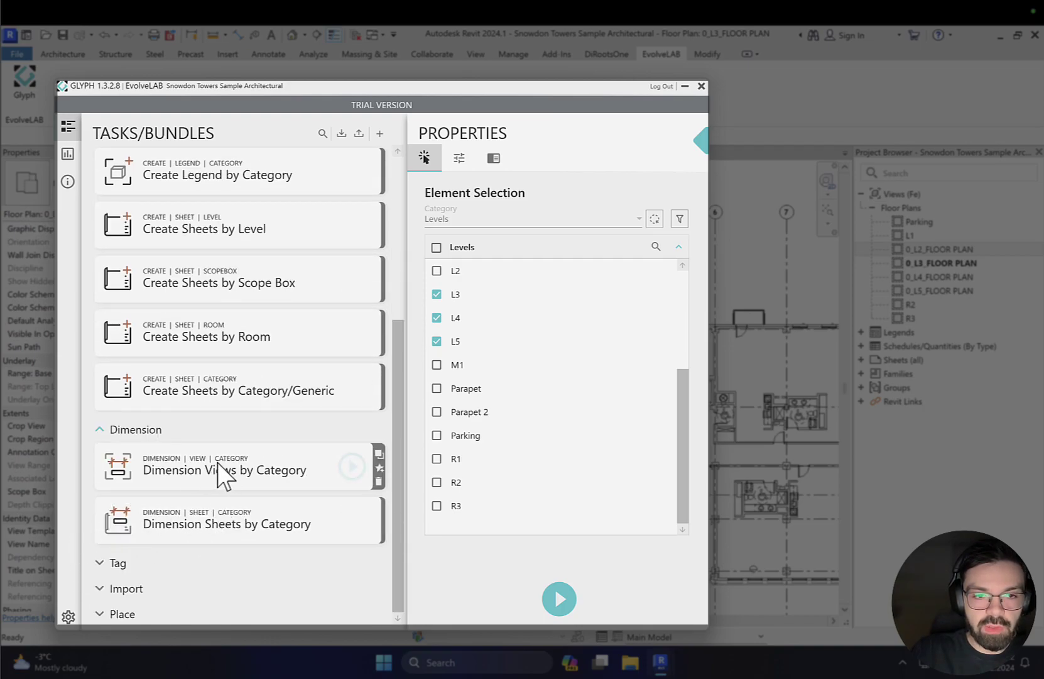
{"action": "left_click", "coordinate": [265, 475]}
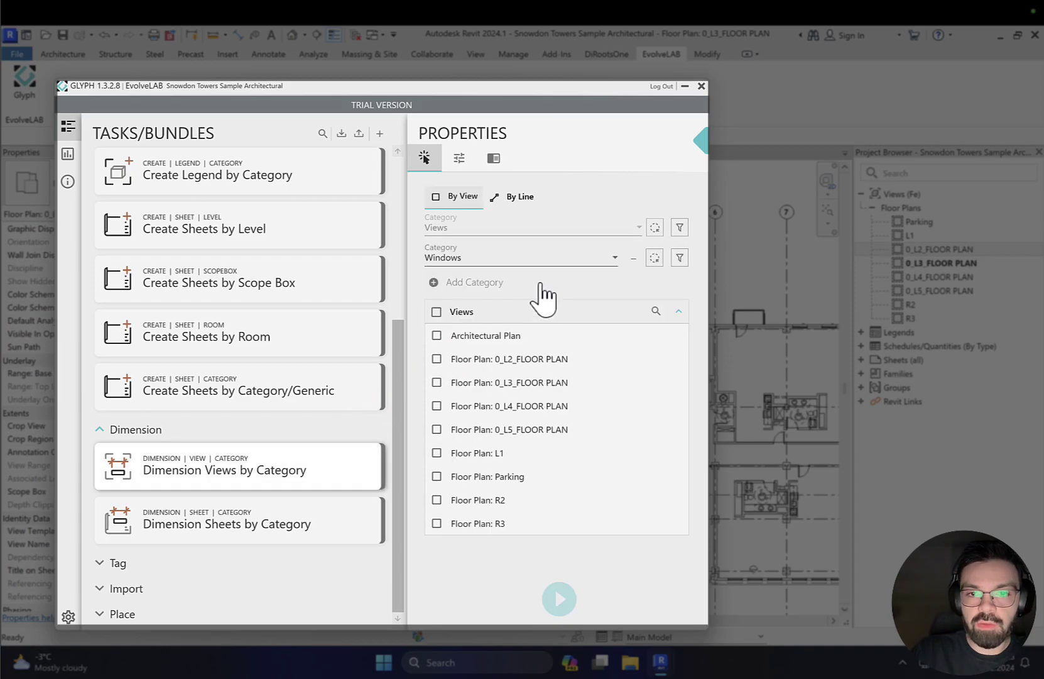
Select the 0_L2, 0_L3, 0_L4 and 0_L5 floor plans as the views for dimensioning.
{"action": "left_click", "coordinate": [437, 358]}
{"action": "left_click", "coordinate": [436, 382]}
{"action": "left_click", "coordinate": [437, 429]}
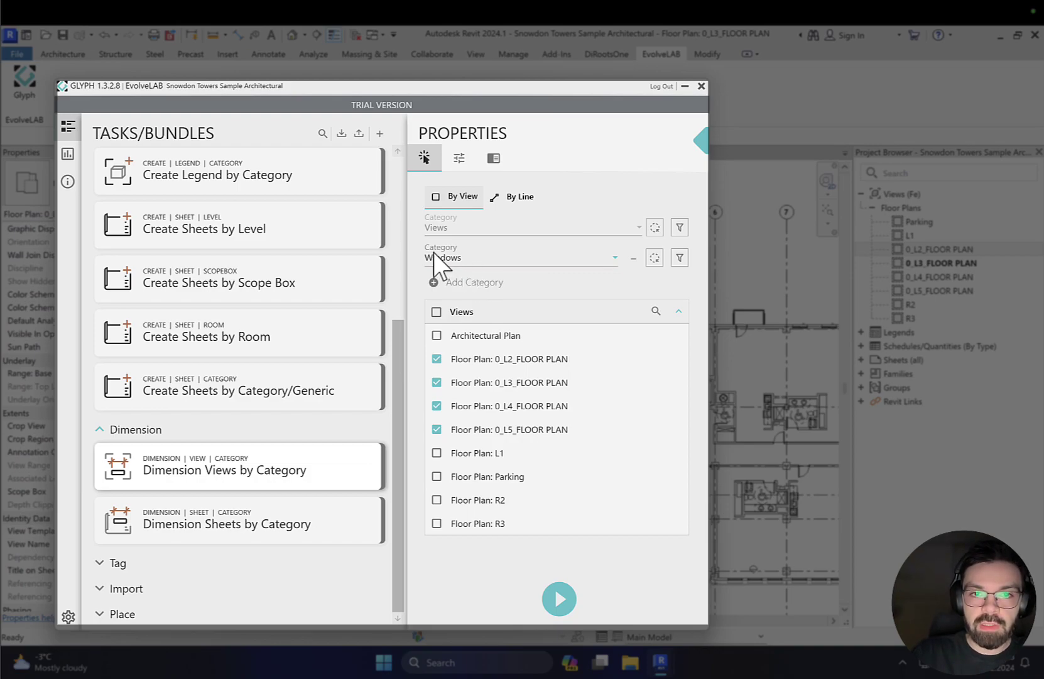
Review the element categories available for dimensioning, keep Windows, and open the dimension task settings.
{"action": "left_click", "coordinate": [457, 259]}
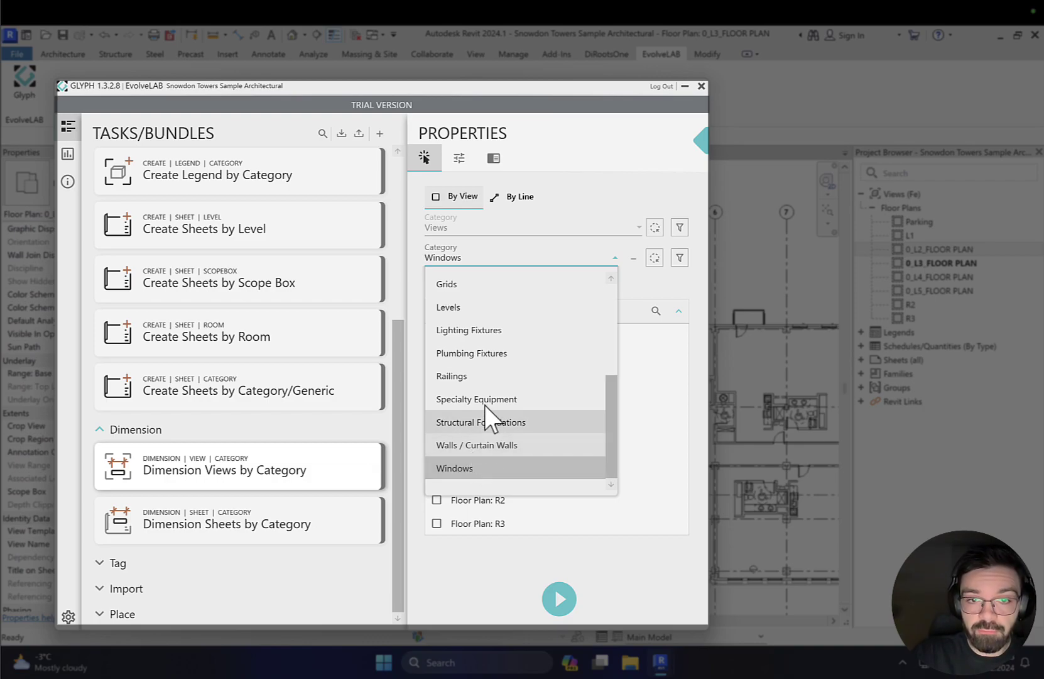
{"action": "scroll", "coordinate": [486, 370], "scroll_direction": "up", "scroll_amount": 3}
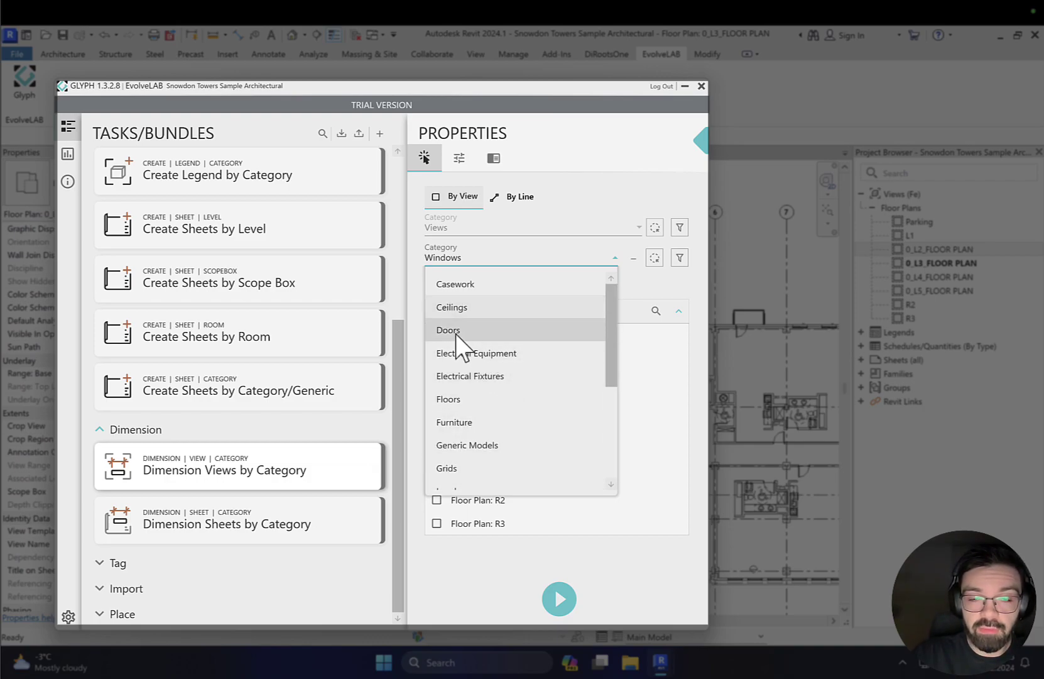
{"action": "scroll", "coordinate": [500, 349], "scroll_direction": "down", "scroll_amount": 3}
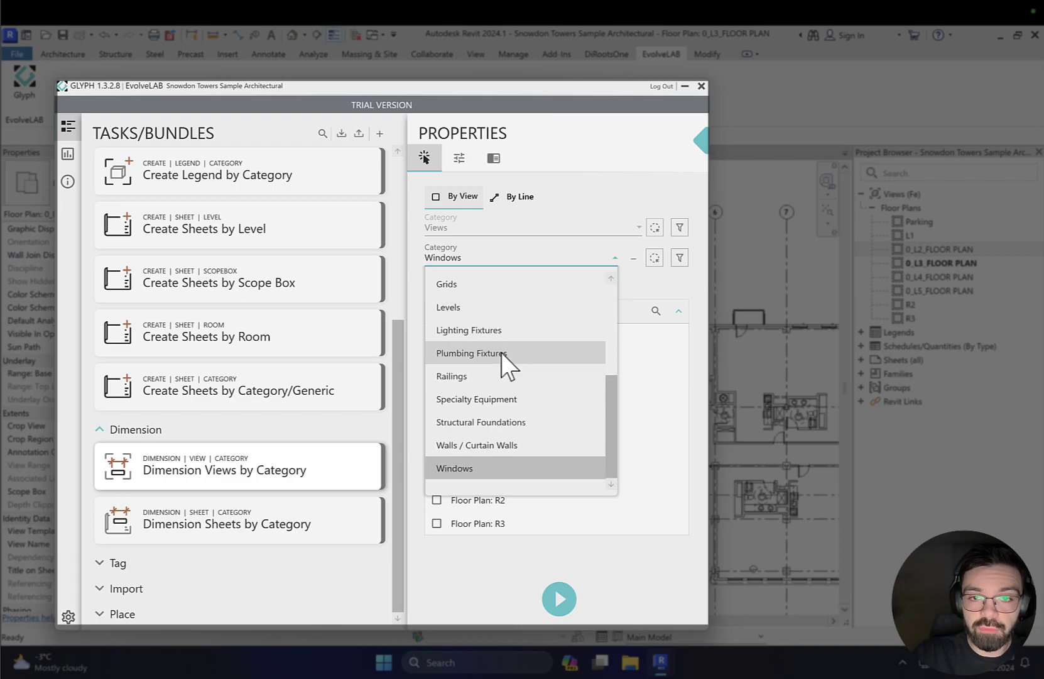
{"action": "left_click", "coordinate": [487, 468]}
{"action": "left_click", "coordinate": [457, 164]}
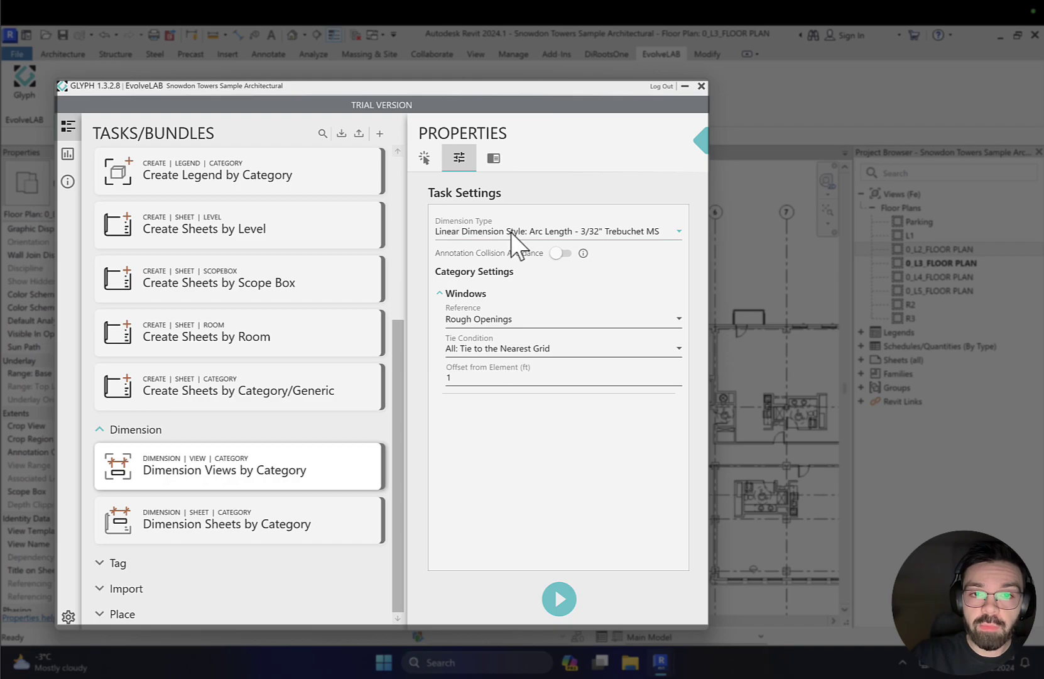
Keep Linear Dimension Style: Arc Length - 3/32" Trebuchet MS as the dimension type for the task.
{"action": "left_click", "coordinate": [526, 234]}
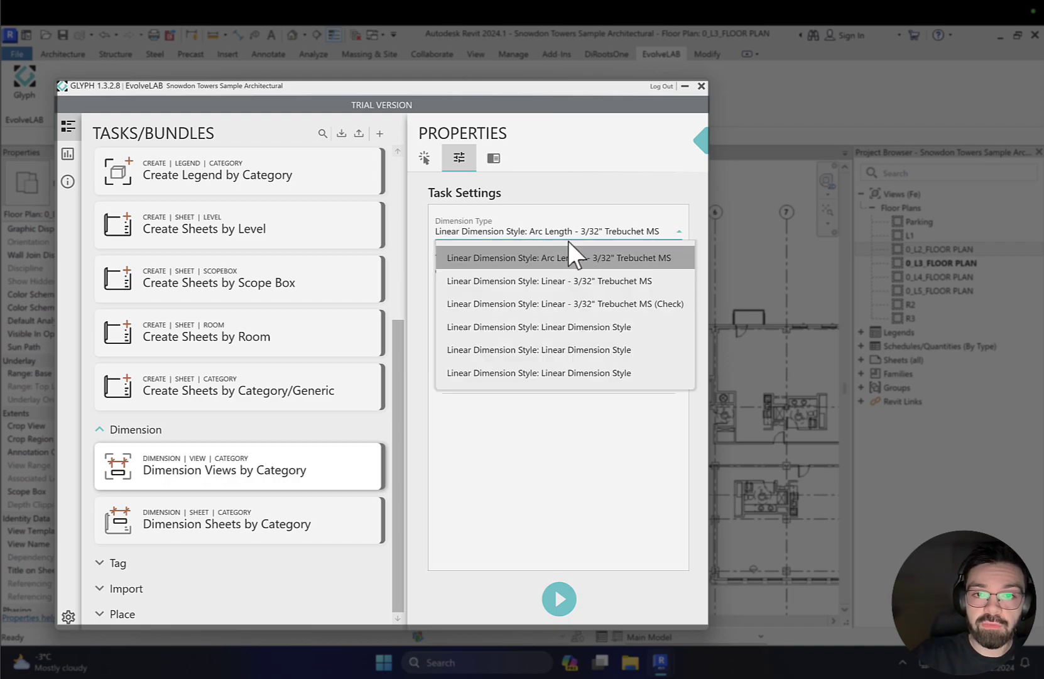
{"action": "left_click", "coordinate": [625, 259]}
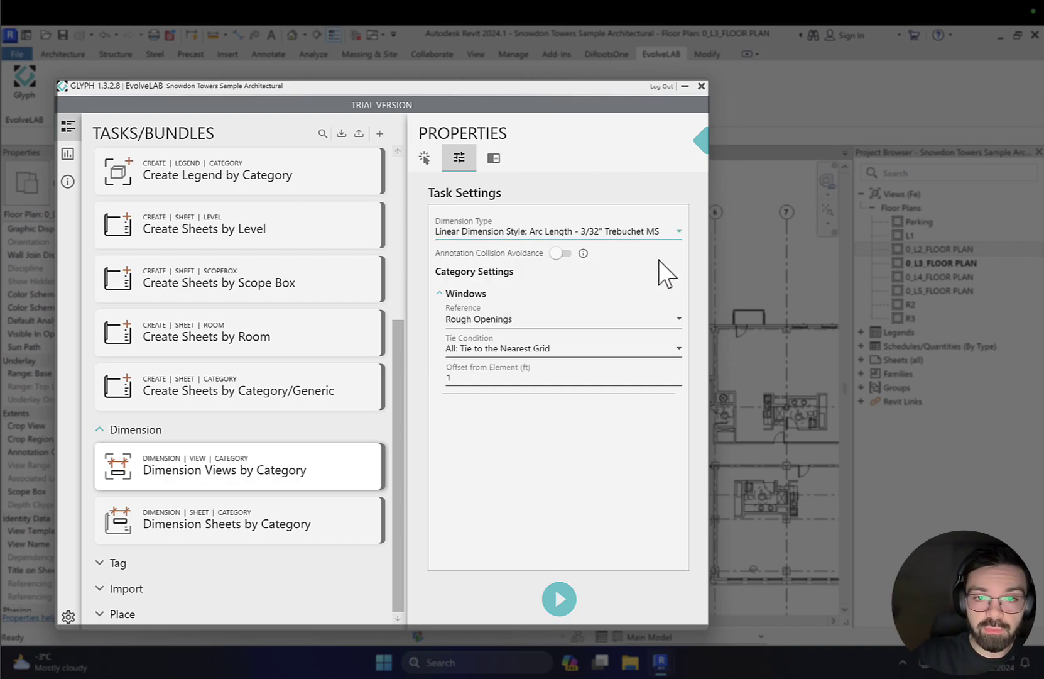
{"action": "left_click", "coordinate": [531, 372]}
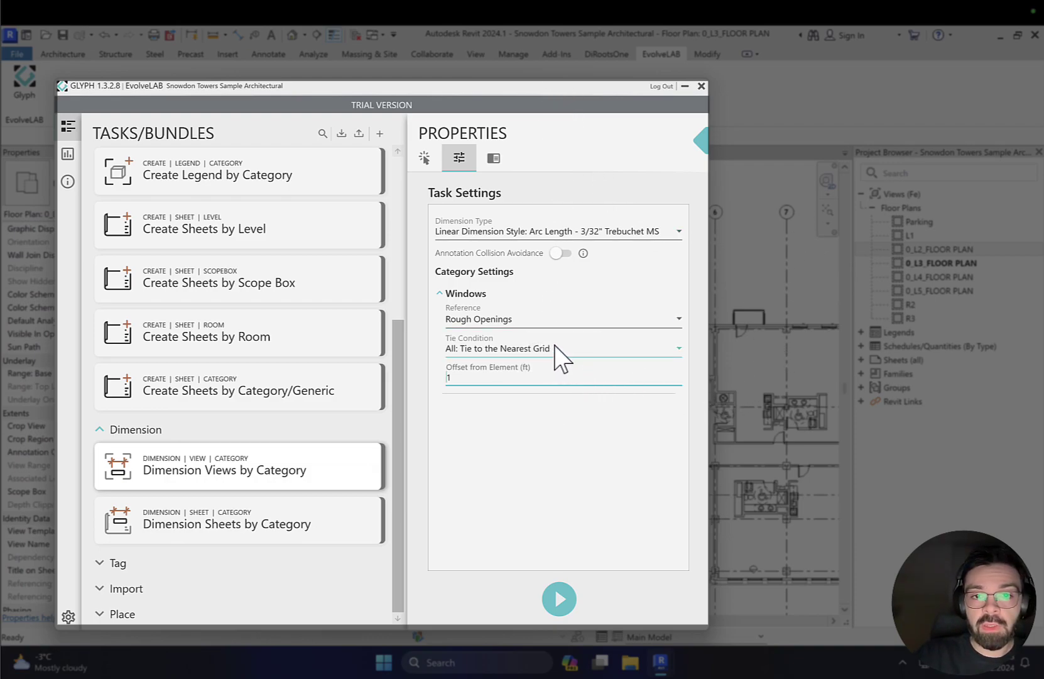
Keep the windows' reference at Rough Openings and their tie condition at All: Tie to the Nearest Grid.
{"action": "left_click", "coordinate": [491, 321]}
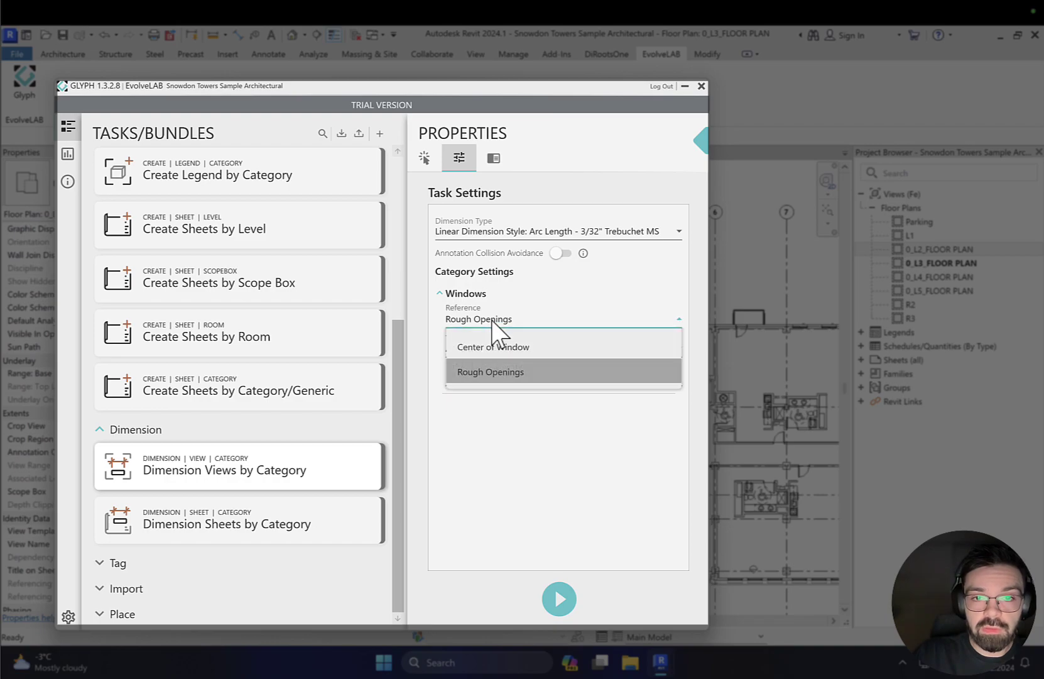
{"action": "left_click", "coordinate": [518, 371]}
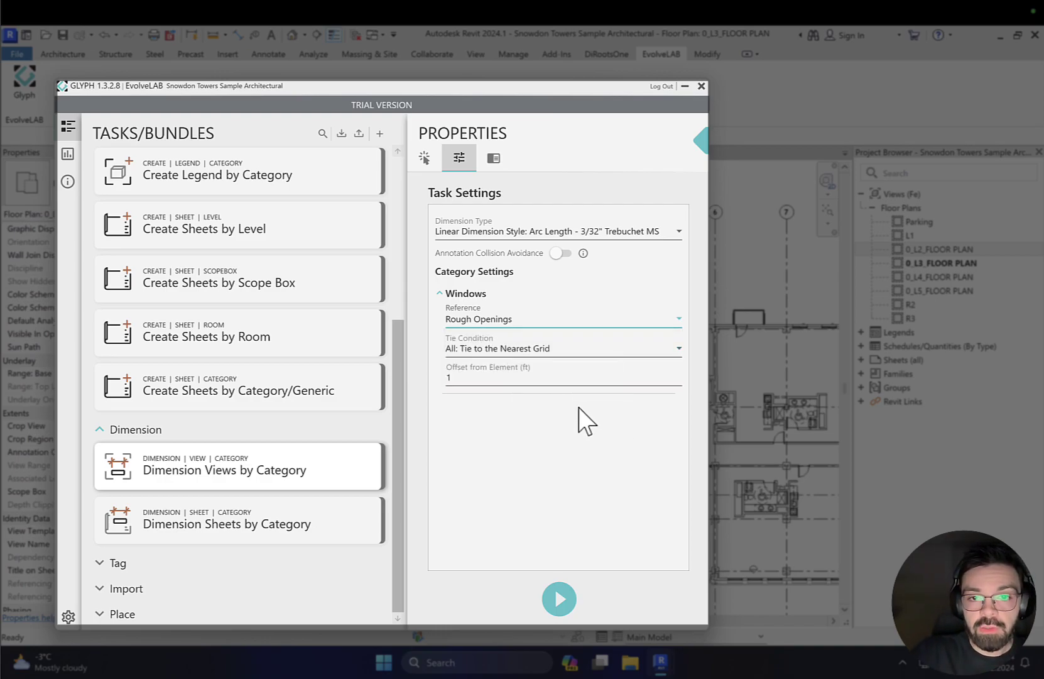
{"action": "left_click", "coordinate": [490, 348]}
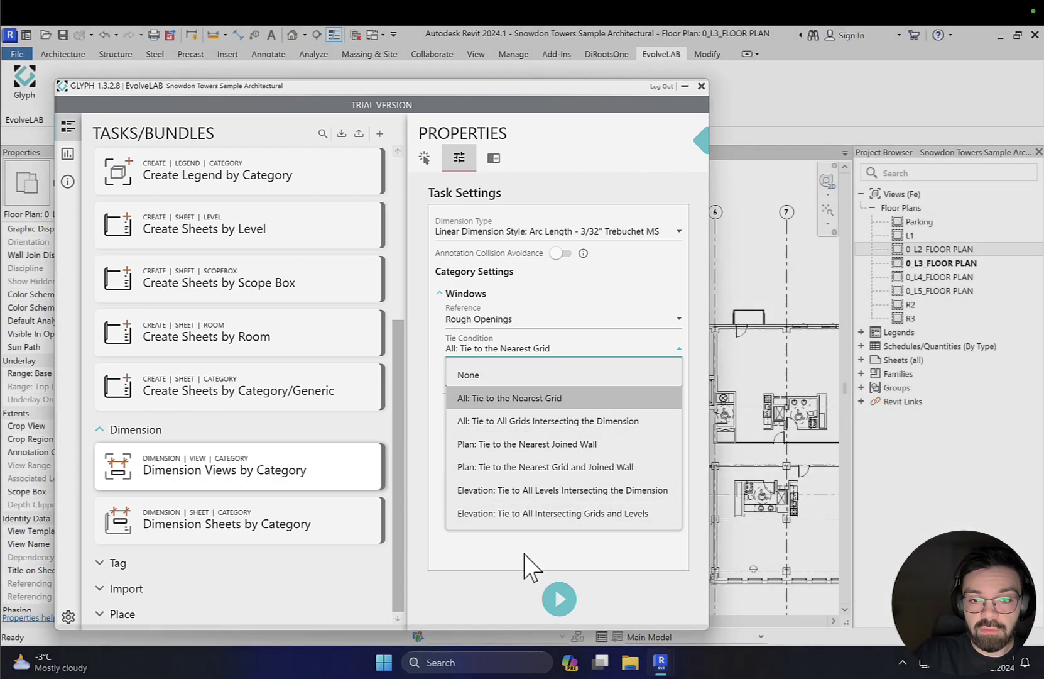
{"action": "left_click", "coordinate": [530, 562]}
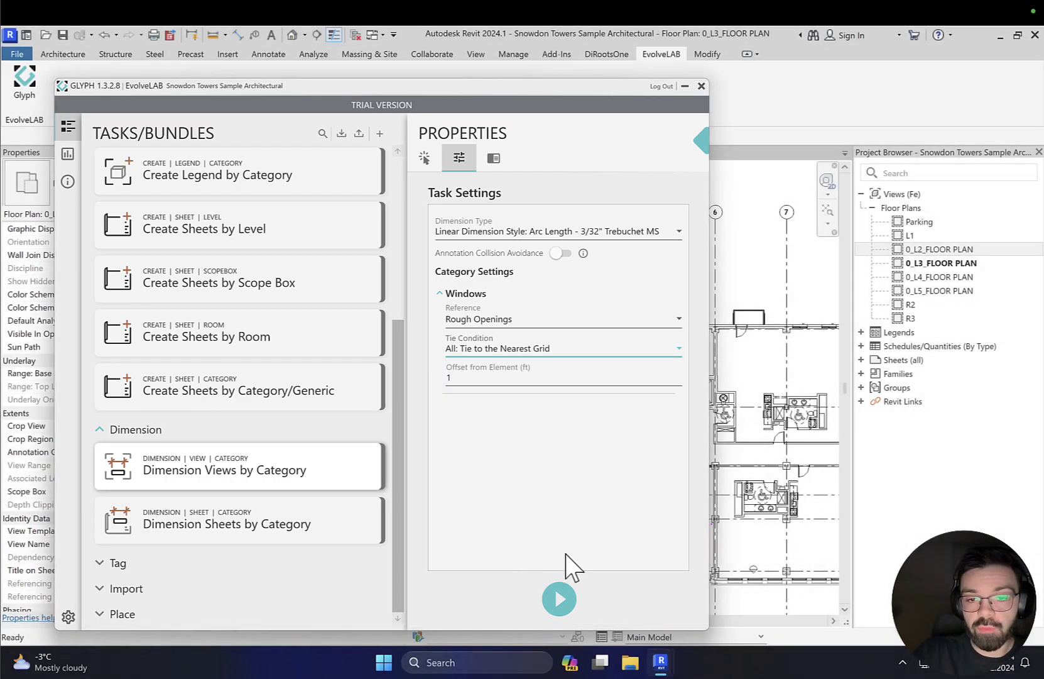
Run the Dimension Views by Category task and close the Glyph window.
{"action": "left_click", "coordinate": [567, 602]}
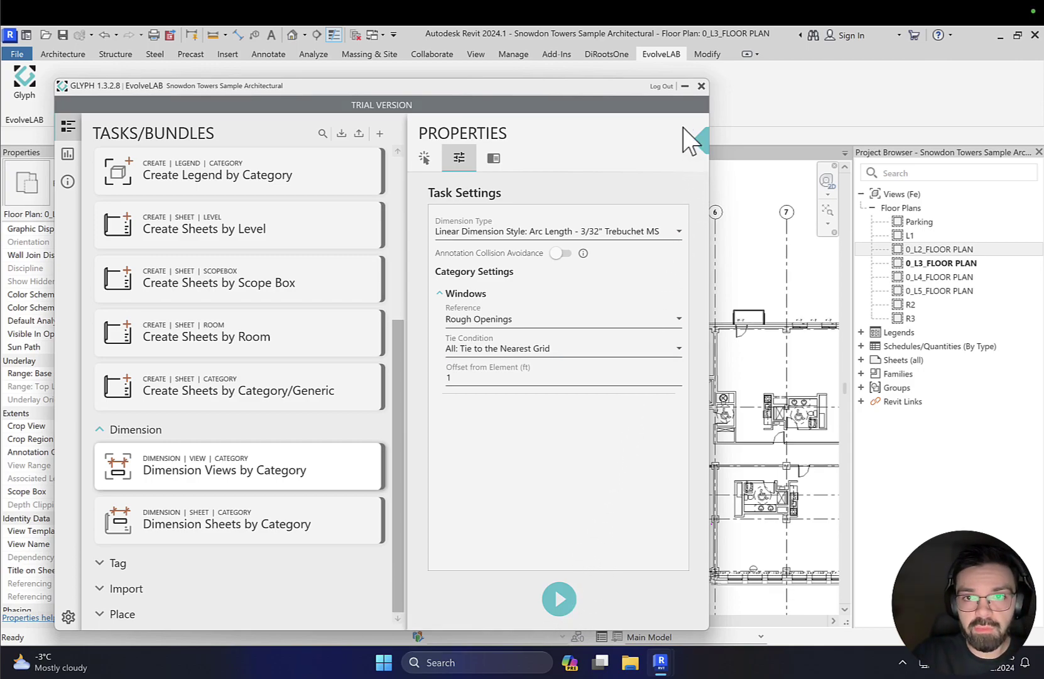
{"action": "left_click", "coordinate": [701, 86]}
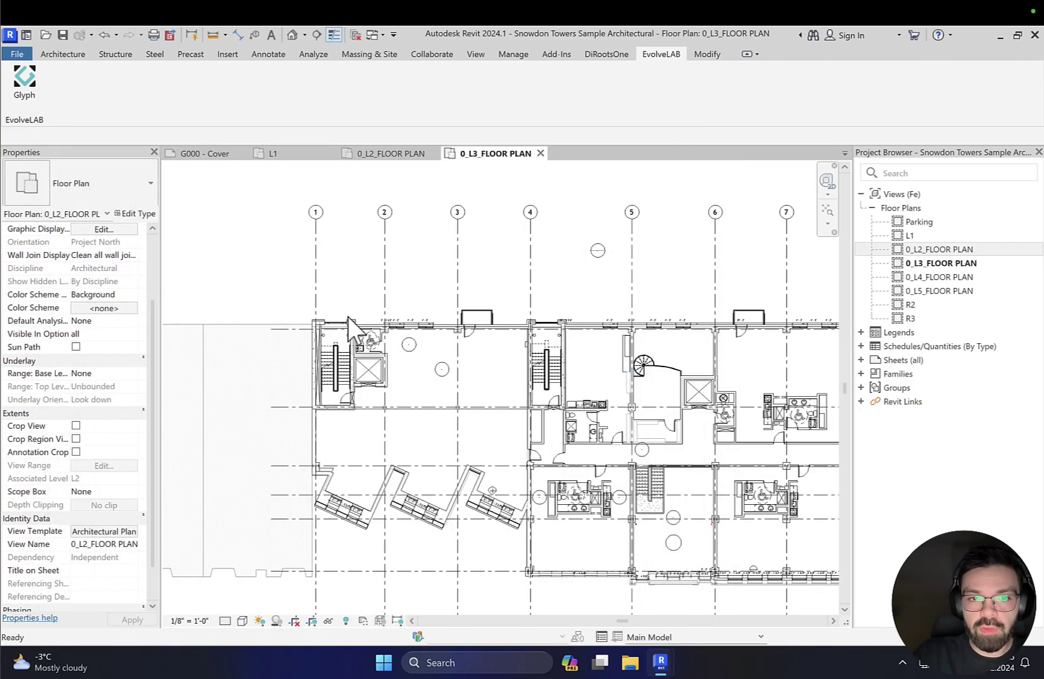
Dismiss the save reminder and examine the window dimensions along the upper exterior wall between grids 2 and 5 in 0_L3_FLOOR PLAN.
{"action": "scroll", "coordinate": [349, 318], "scroll_direction": "up", "scroll_amount": 5}
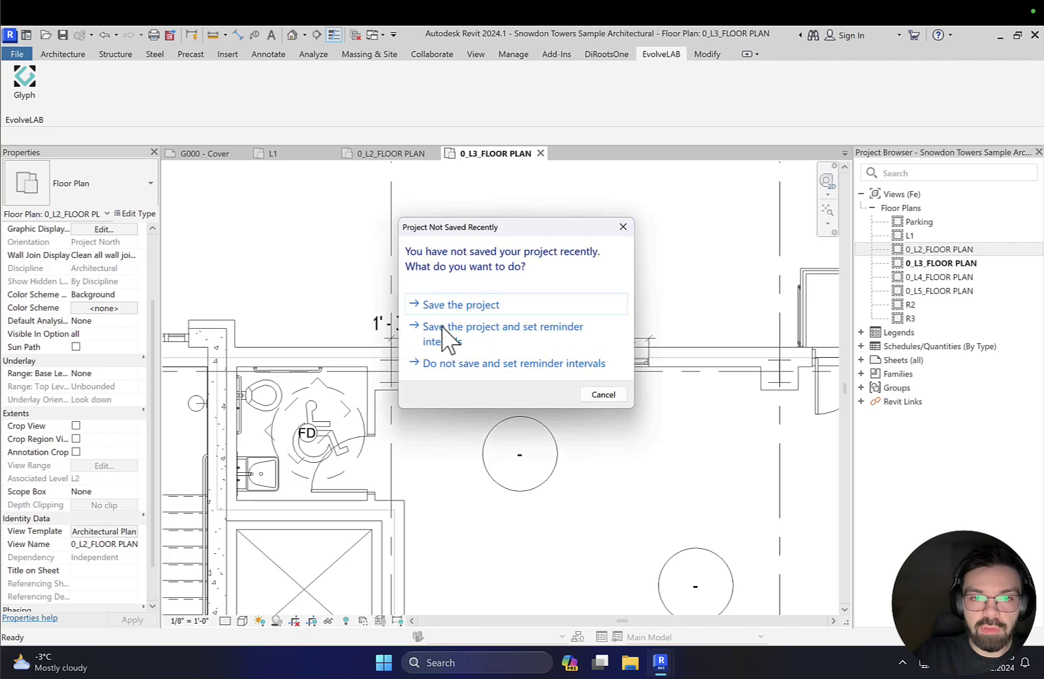
{"action": "left_click", "coordinate": [623, 226]}
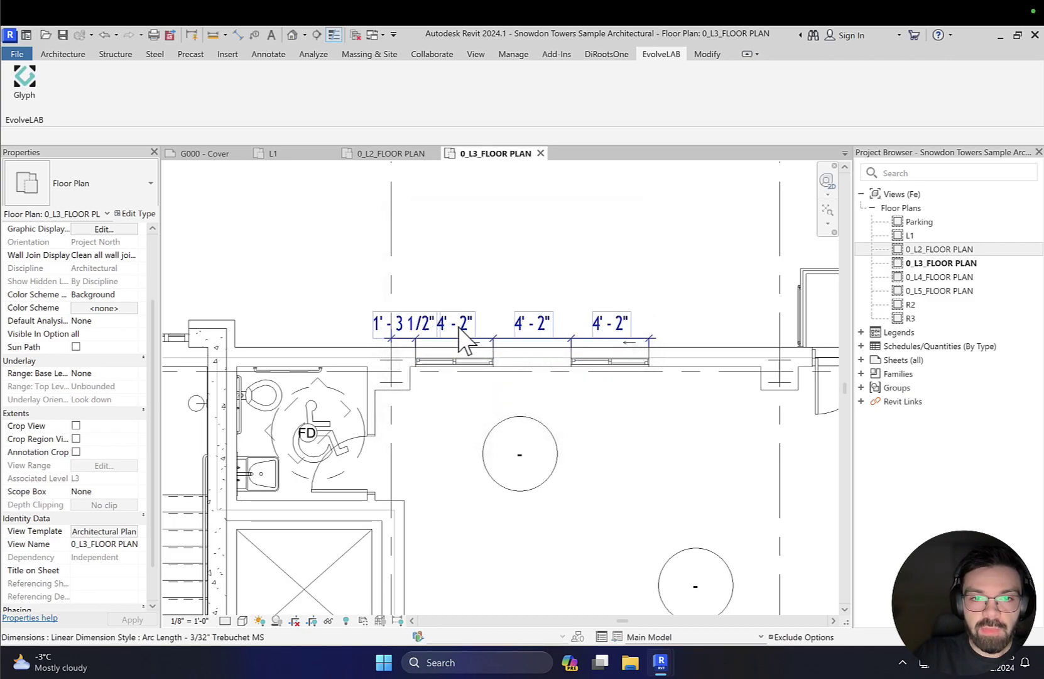
{"action": "middle_click_drag", "start_coordinate": [527, 326], "coordinate": [534, 331]}
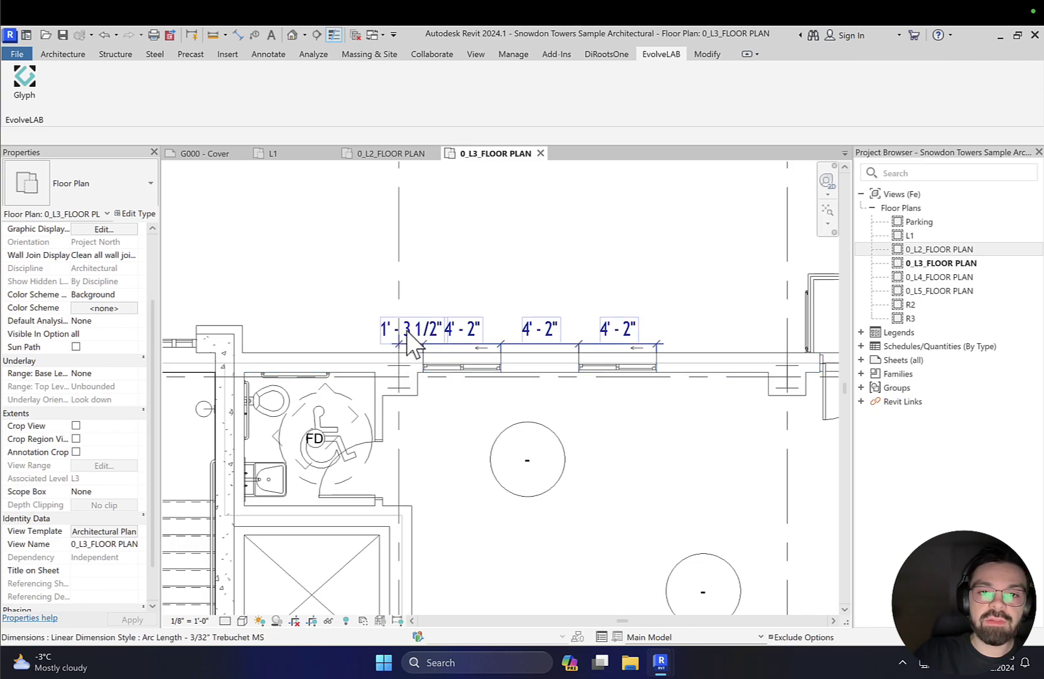
{"action": "mouse_move", "coordinate": [404, 298]}
{"action": "middle_mouse_down"}
{"action": "mouse_move", "coordinate": [385, 478]}
{"action": "mouse_move", "coordinate": [394, 311]}
{"action": "middle_mouse_up"}
{"action": "scroll", "coordinate": [389, 408], "scroll_direction": "down", "scroll_amount": 4}
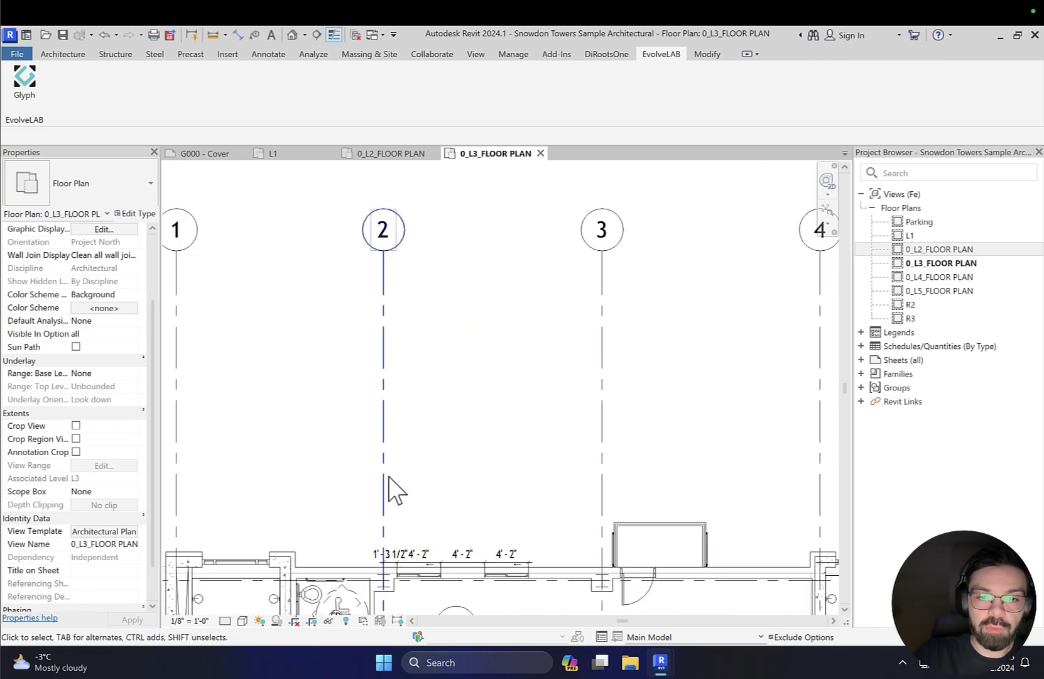
{"action": "middle_click_drag", "start_coordinate": [541, 515], "coordinate": [565, 393]}
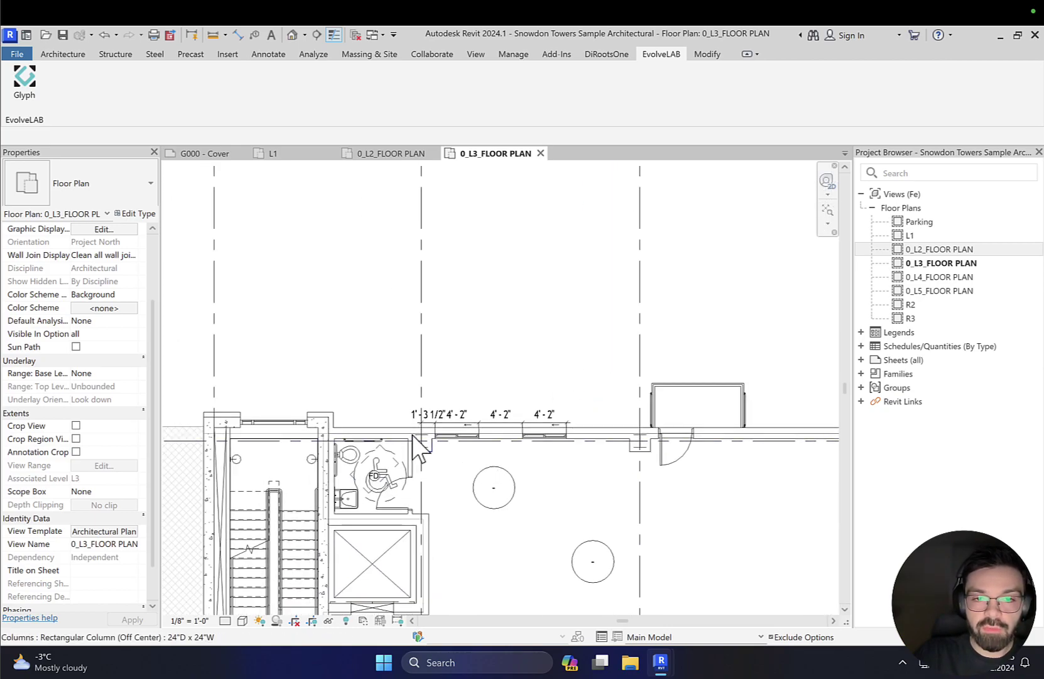
{"action": "scroll", "coordinate": [476, 485], "scroll_direction": "down", "scroll_amount": 2}
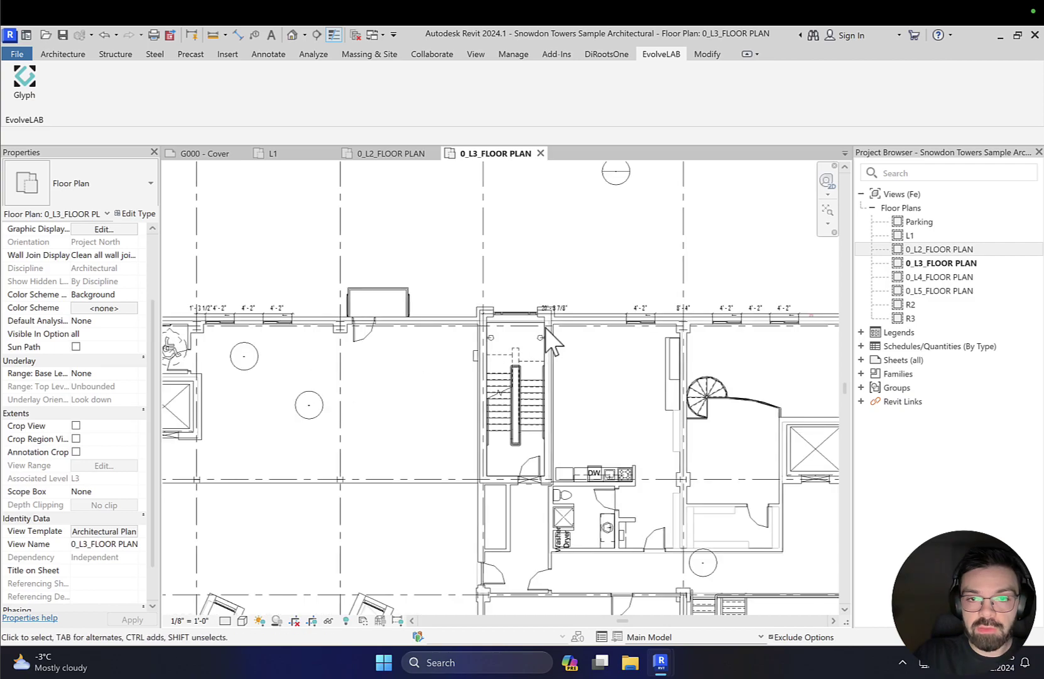
{"action": "scroll", "coordinate": [597, 311], "scroll_direction": "up", "scroll_amount": 5}
{"action": "scroll", "coordinate": [597, 314], "scroll_direction": "up", "scroll_amount": 1}
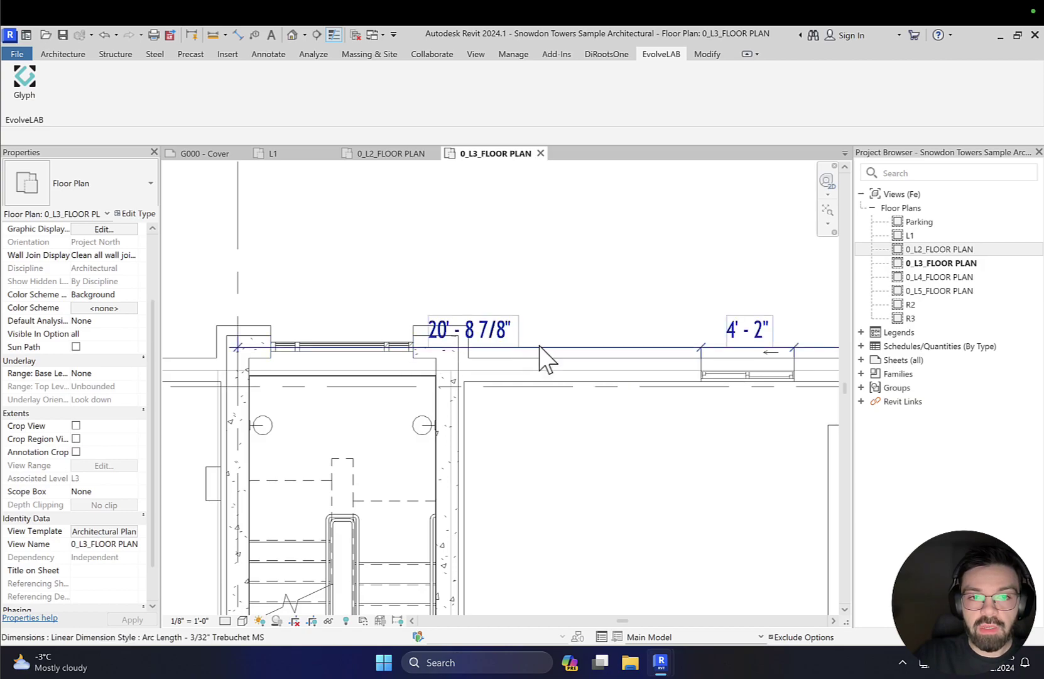
Inspect the dimension string starting at grid 4 and the stair's glazing curtain wall it passes over.
{"action": "left_click", "coordinate": [579, 347]}
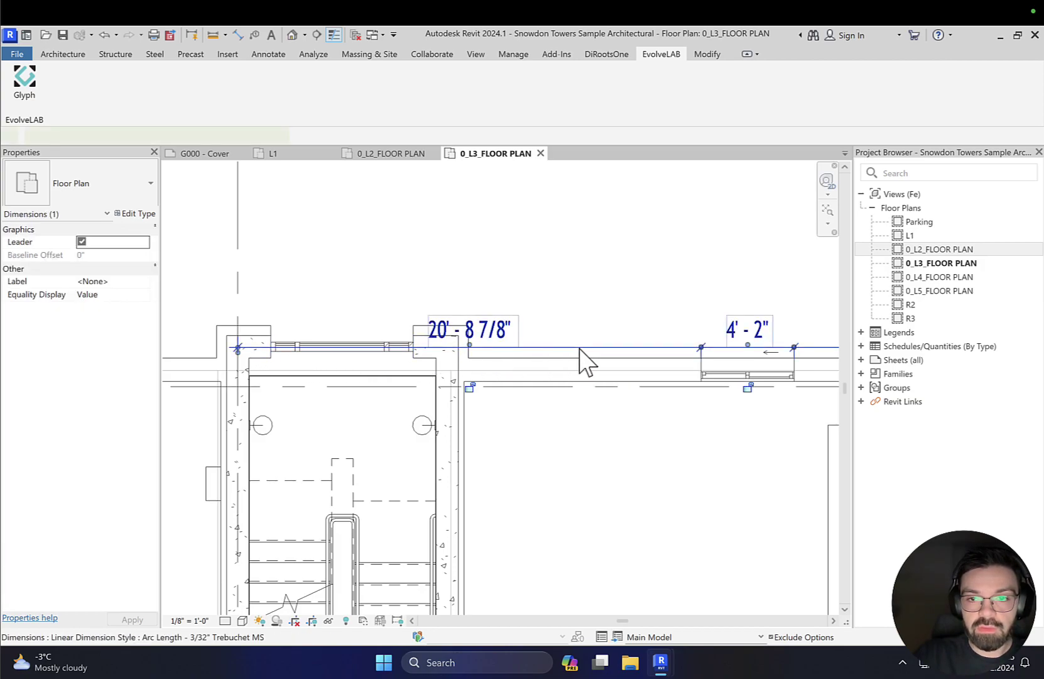
{"action": "scroll", "coordinate": [580, 361], "scroll_direction": "down", "scroll_amount": 2}
{"action": "middle_click_drag", "start_coordinate": [543, 390], "coordinate": [483, 385]}
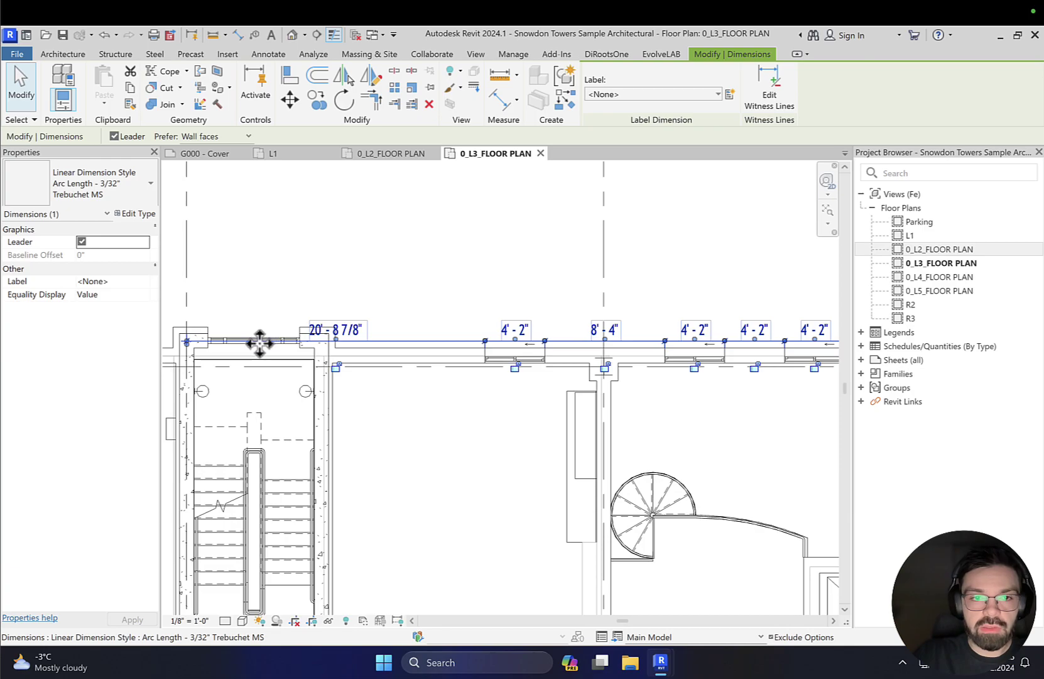
{"action": "scroll", "coordinate": [259, 343], "scroll_direction": "up", "scroll_amount": 5}
{"action": "key", "text": "Escape"}
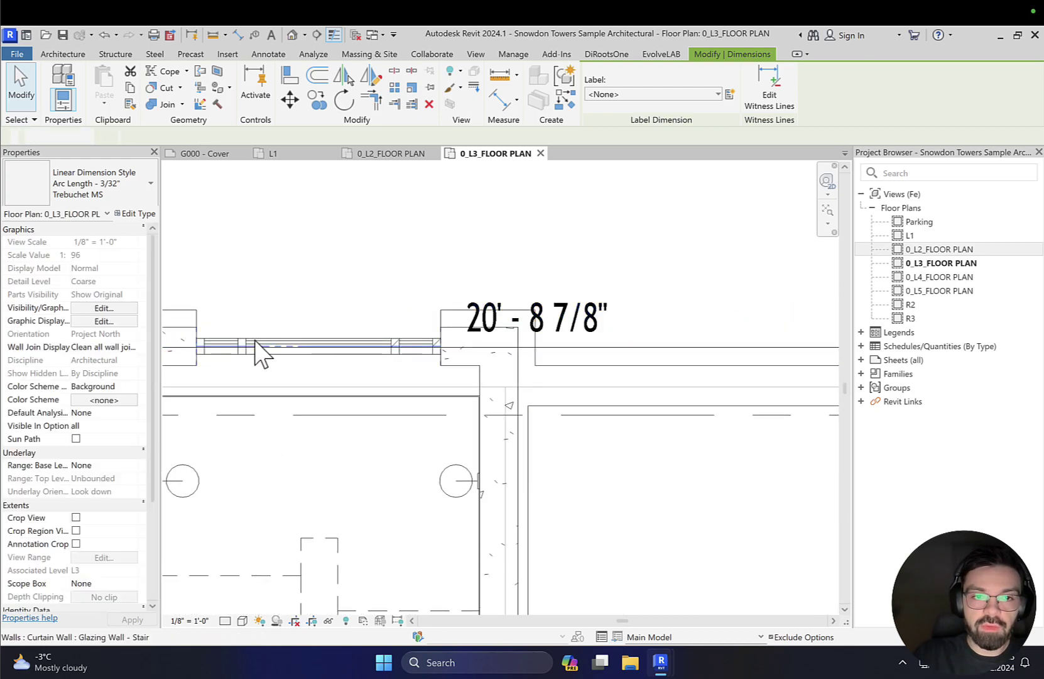
{"action": "left_click", "coordinate": [262, 340]}
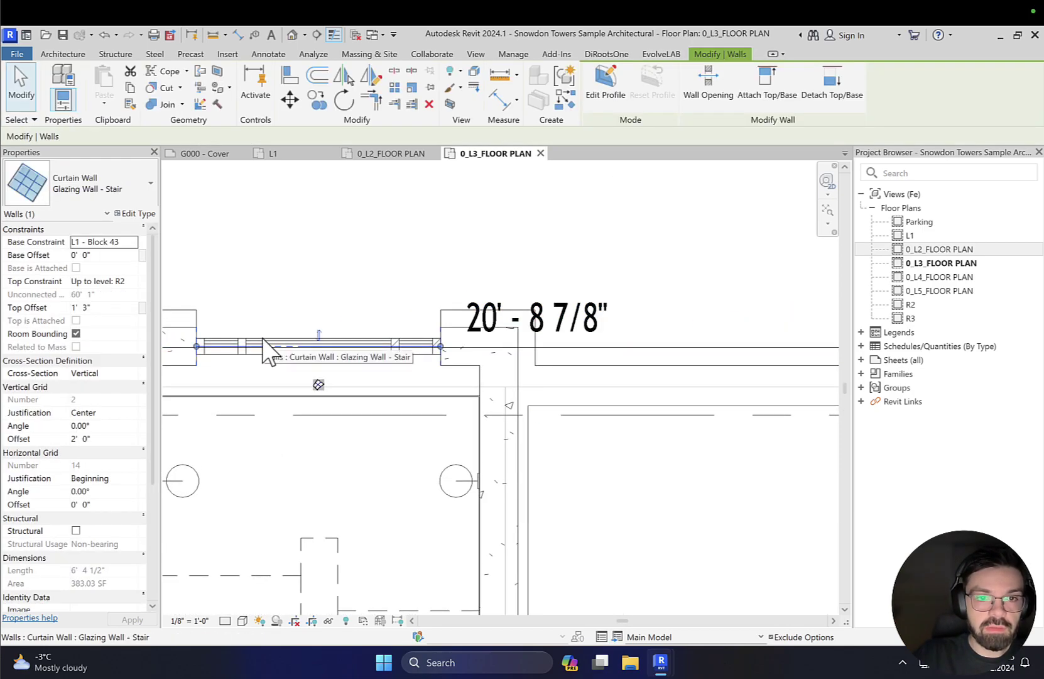
{"action": "key", "text": "Escape"}
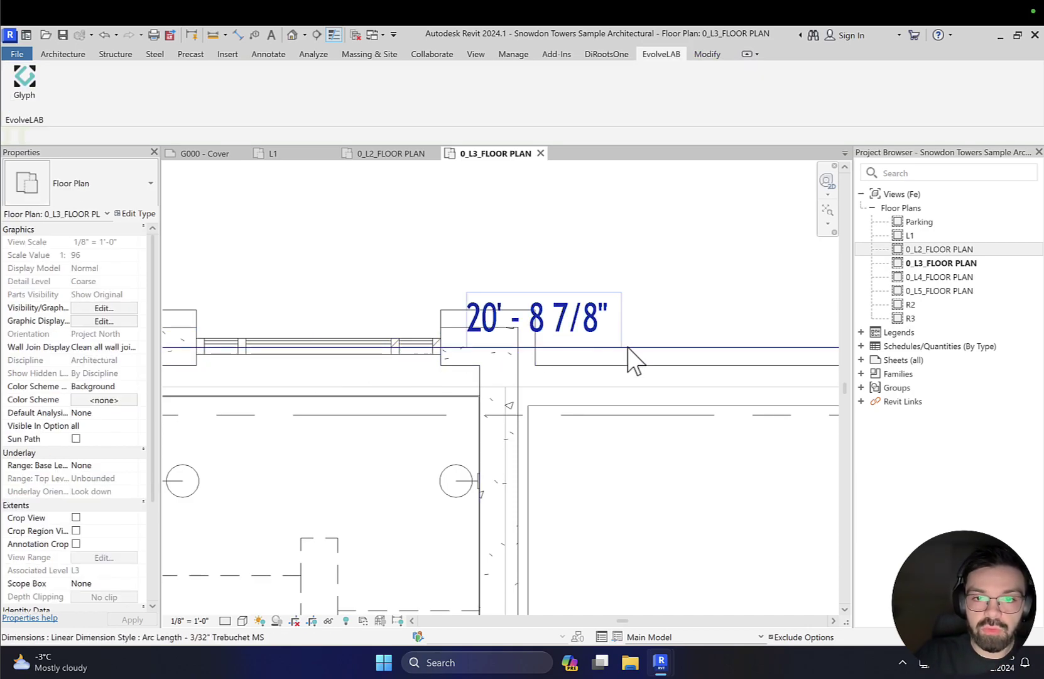
Move the dimension string starting at grid 4 outward, clear of the stair's glazing wall.
{"action": "left_click", "coordinate": [680, 349]}
{"action": "left_click_drag", "start_coordinate": [680, 349], "coordinate": [679, 293]}
{"action": "scroll", "coordinate": [624, 476], "scroll_direction": "down", "scroll_amount": 1}
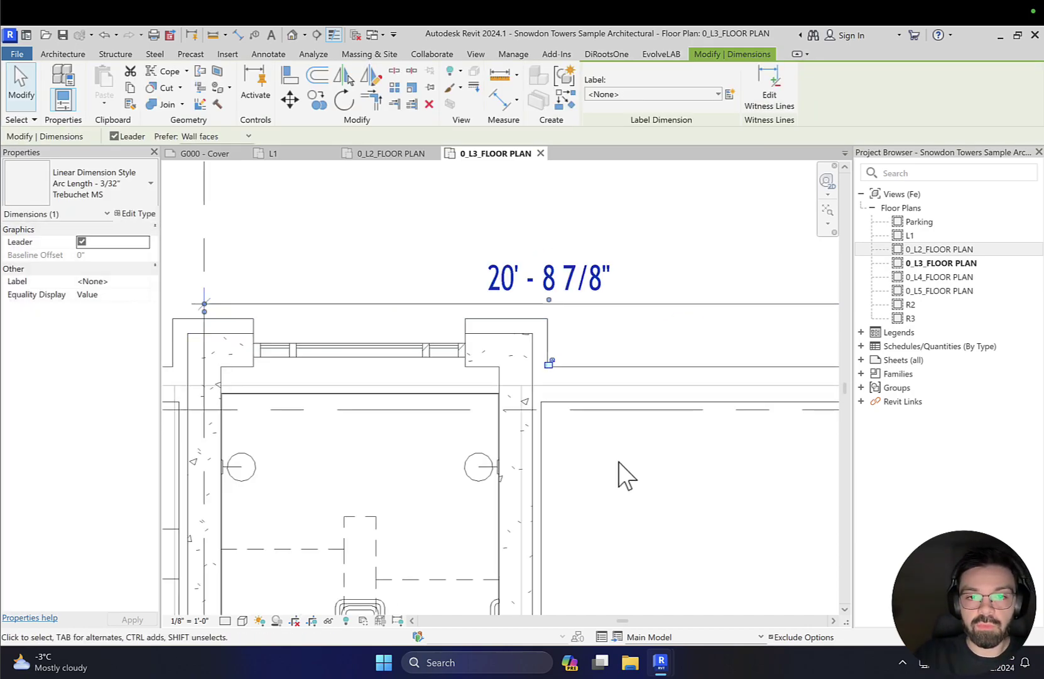
{"action": "key", "text": "Escape"}
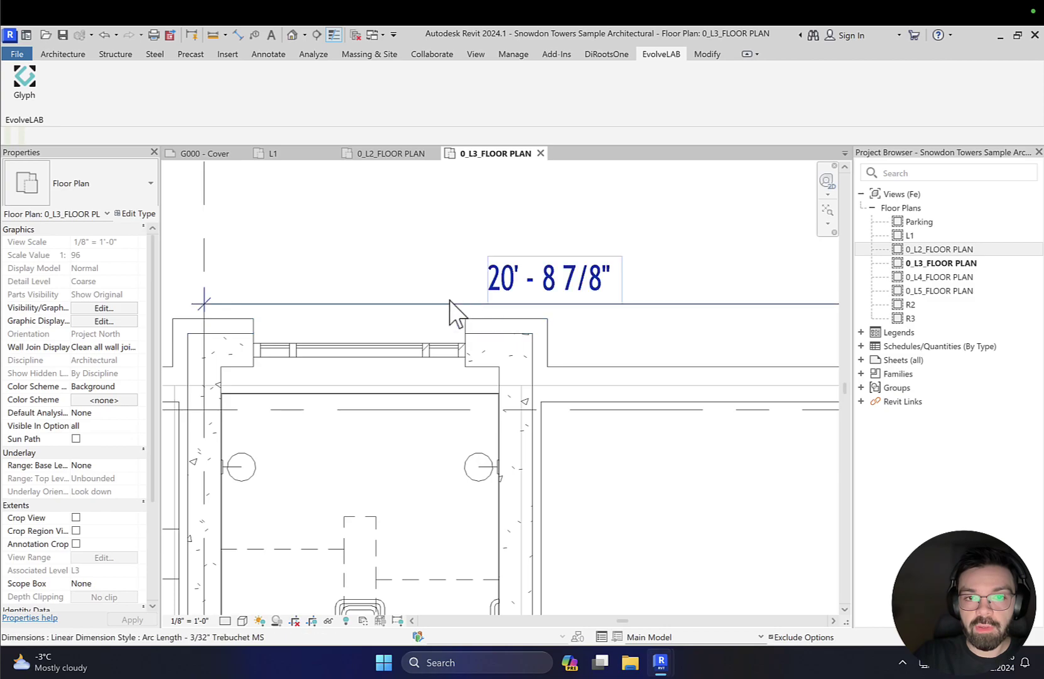
Examine the remaining window dimensions along the upper exterior wall and around to the angled lower wall.
{"action": "scroll", "coordinate": [610, 475], "scroll_direction": "down", "scroll_amount": 3}
{"action": "middle_click_drag", "start_coordinate": [647, 473], "coordinate": [392, 443]}
{"action": "middle_click_drag", "start_coordinate": [555, 415], "coordinate": [219, 411]}
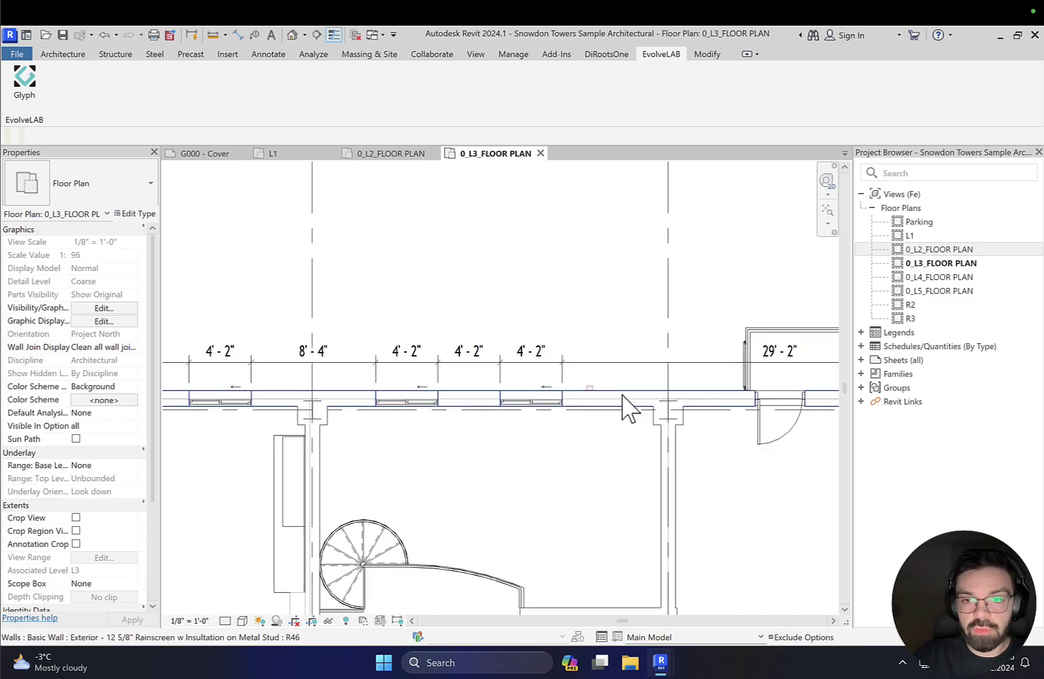
{"action": "middle_click_drag", "start_coordinate": [642, 408], "coordinate": [346, 393]}
{"action": "middle_click_drag", "start_coordinate": [619, 383], "coordinate": [599, 378]}
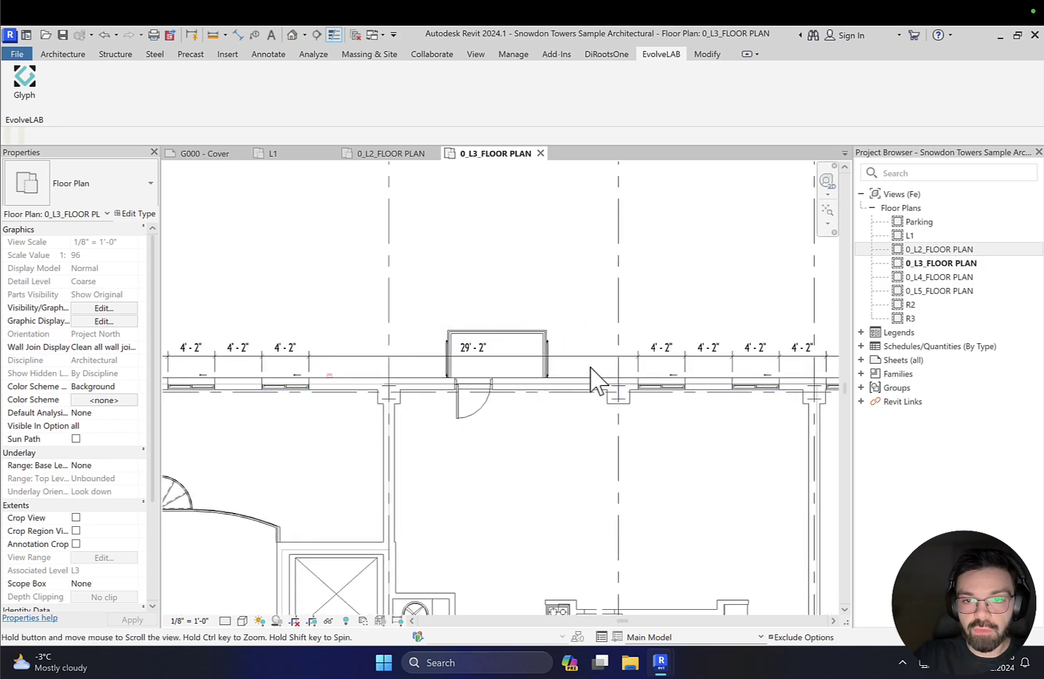
{"action": "middle_click_drag", "start_coordinate": [842, 388], "coordinate": [601, 392]}
{"action": "scroll", "coordinate": [603, 389], "scroll_direction": "down", "scroll_amount": 3}
{"action": "middle_click_drag", "start_coordinate": [653, 465], "coordinate": [602, 420]}
{"action": "scroll", "coordinate": [629, 465], "scroll_direction": "up", "scroll_amount": 2}
{"action": "scroll", "coordinate": [622, 452], "scroll_direction": "up", "scroll_amount": 4}
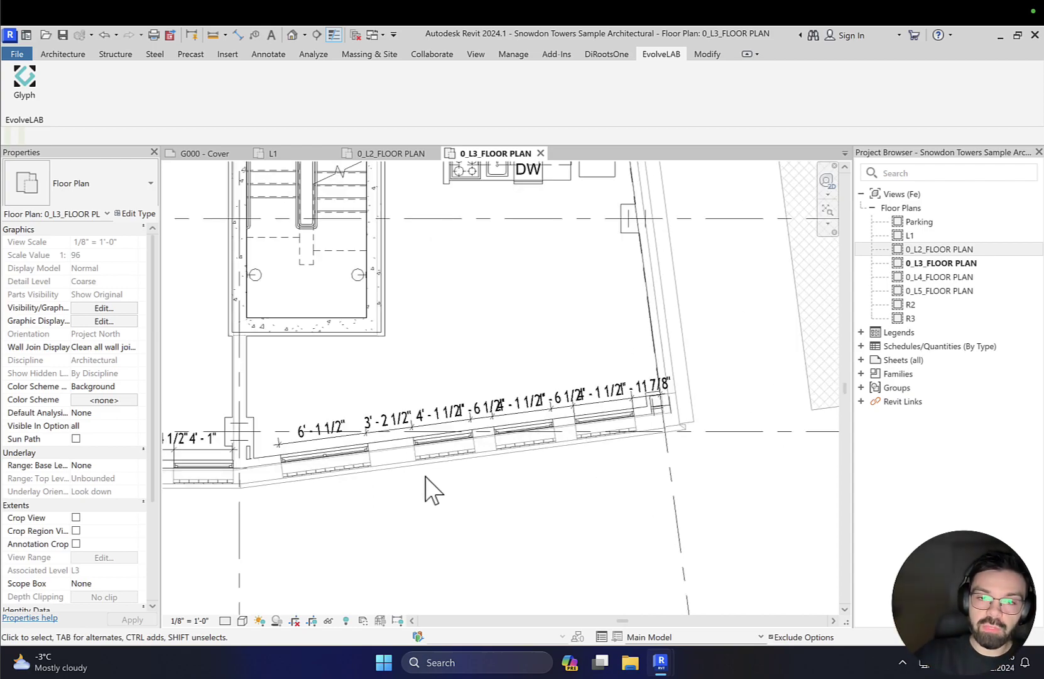
Check the angled lower wall's window dimensions against grid 9, including the adjoining lower facade.
{"action": "left_click", "coordinate": [319, 438]}
{"action": "scroll", "coordinate": [681, 397], "scroll_direction": "up", "scroll_amount": 4}
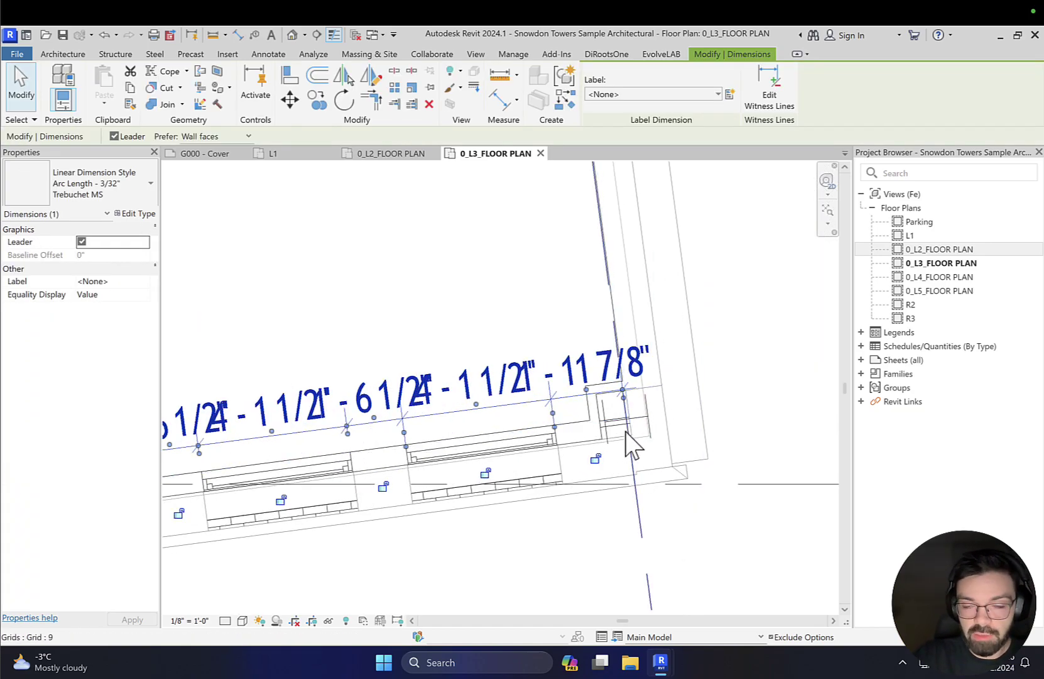
{"action": "scroll", "coordinate": [627, 443], "scroll_direction": "down", "scroll_amount": 2}
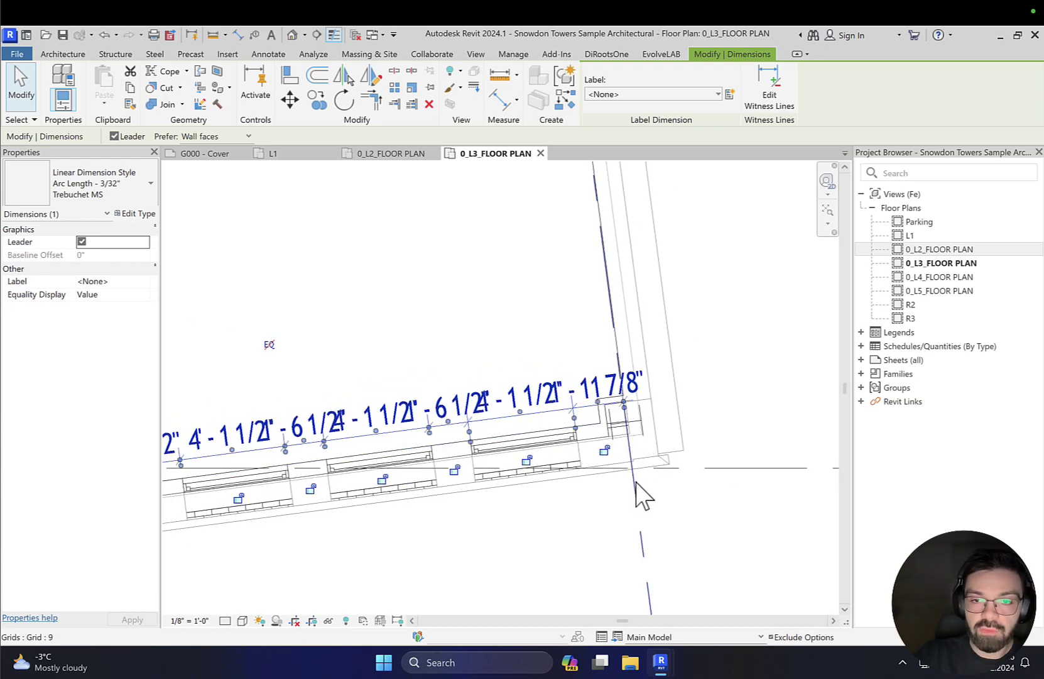
{"action": "scroll", "coordinate": [639, 490], "scroll_direction": "down", "scroll_amount": 3}
{"action": "left_click", "coordinate": [640, 532]}
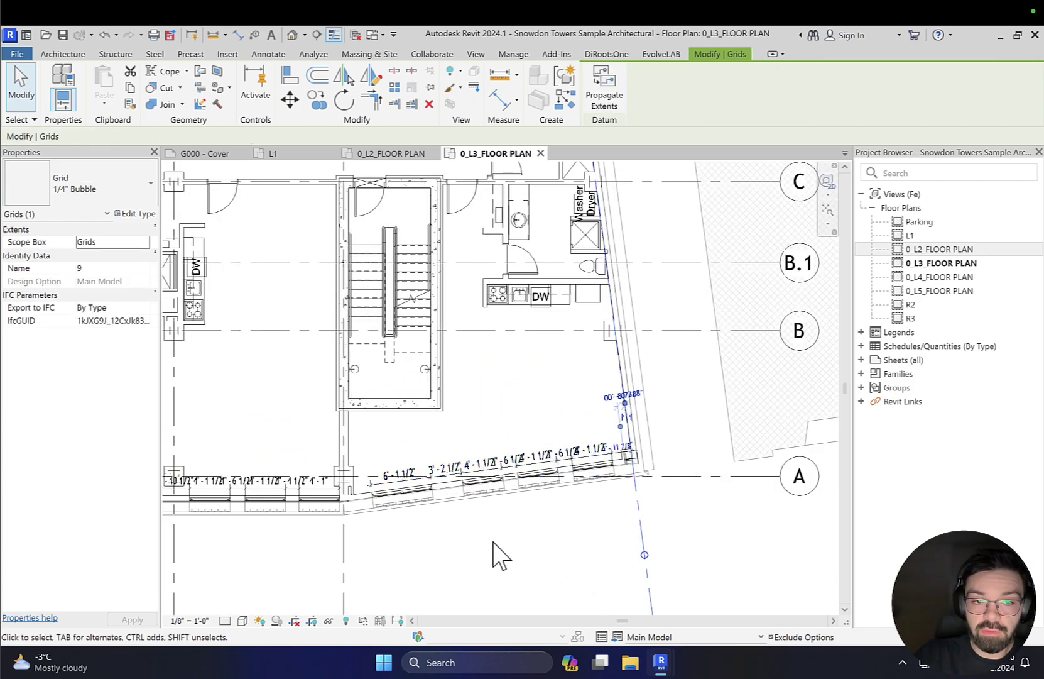
{"action": "key", "text": "Escape"}
{"action": "scroll", "coordinate": [625, 492], "scroll_direction": "down", "scroll_amount": 3}
{"action": "scroll", "coordinate": [508, 466], "scroll_direction": "up", "scroll_amount": 3}
{"action": "middle_click_drag", "start_coordinate": [509, 466], "coordinate": [619, 430]}
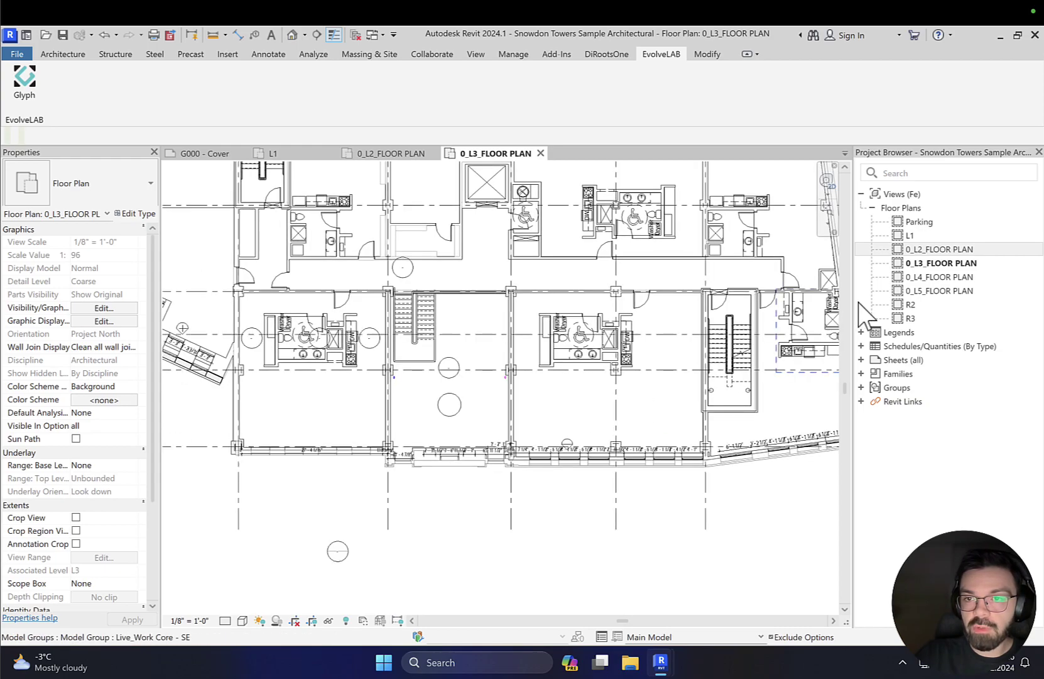
Open 0_L5_FLOOR PLAN and examine the window dimensions along its upper exterior wall.
{"action": "left_click", "coordinate": [954, 292]}
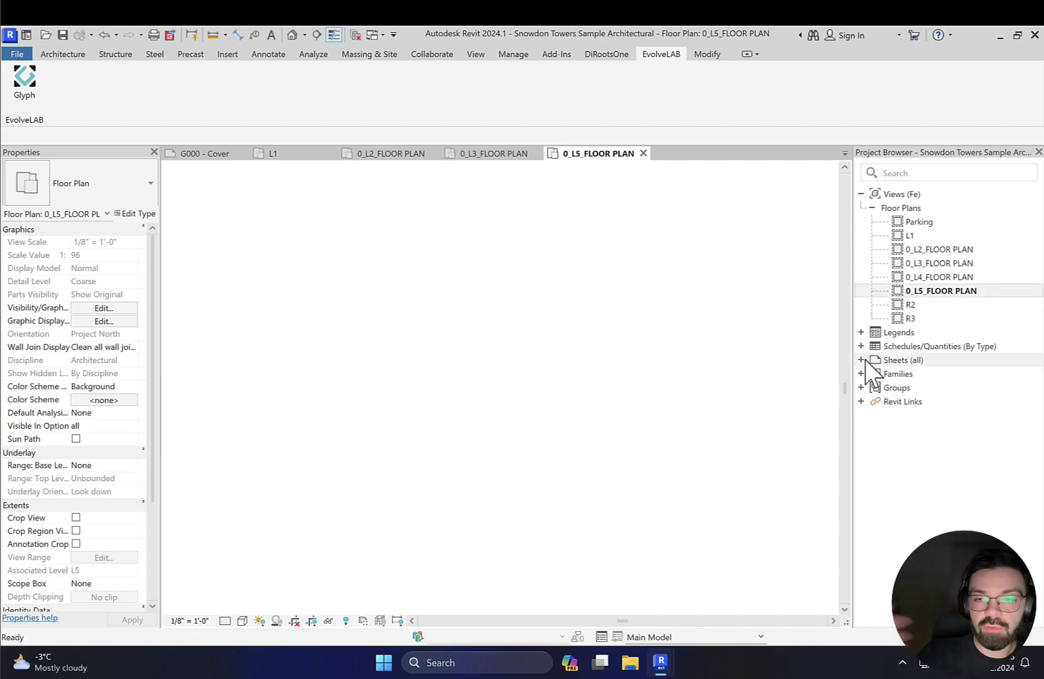
{"action": "middle_click_drag", "start_coordinate": [631, 263], "coordinate": [620, 480]}
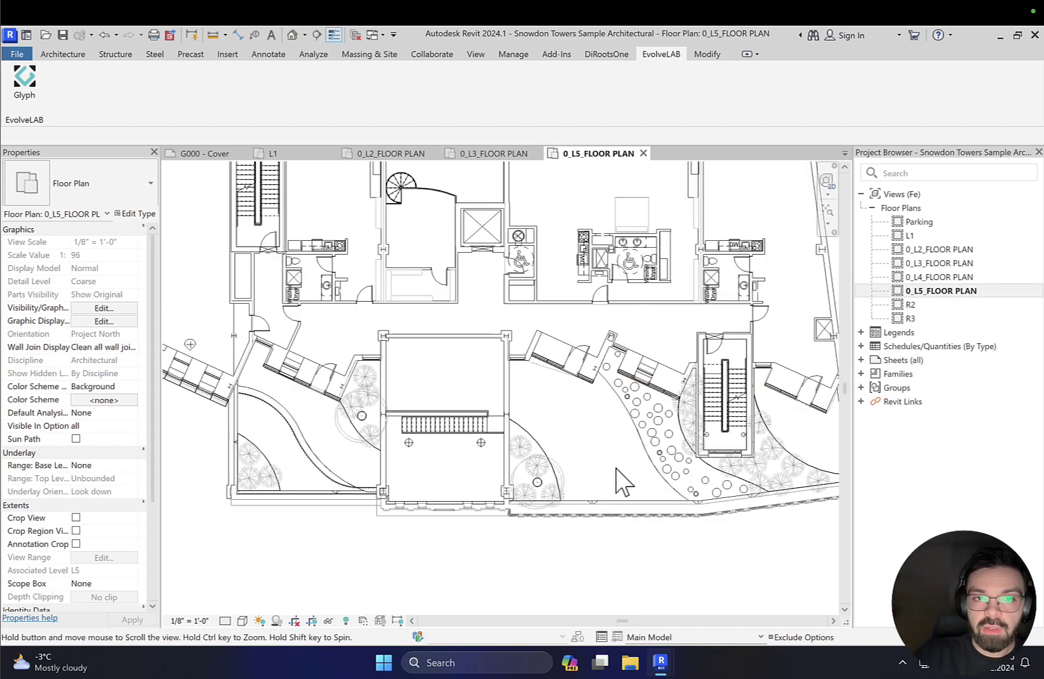
{"action": "scroll", "coordinate": [464, 306], "scroll_direction": "up", "scroll_amount": 2}
{"action": "scroll", "coordinate": [434, 267], "scroll_direction": "up", "scroll_amount": 3}
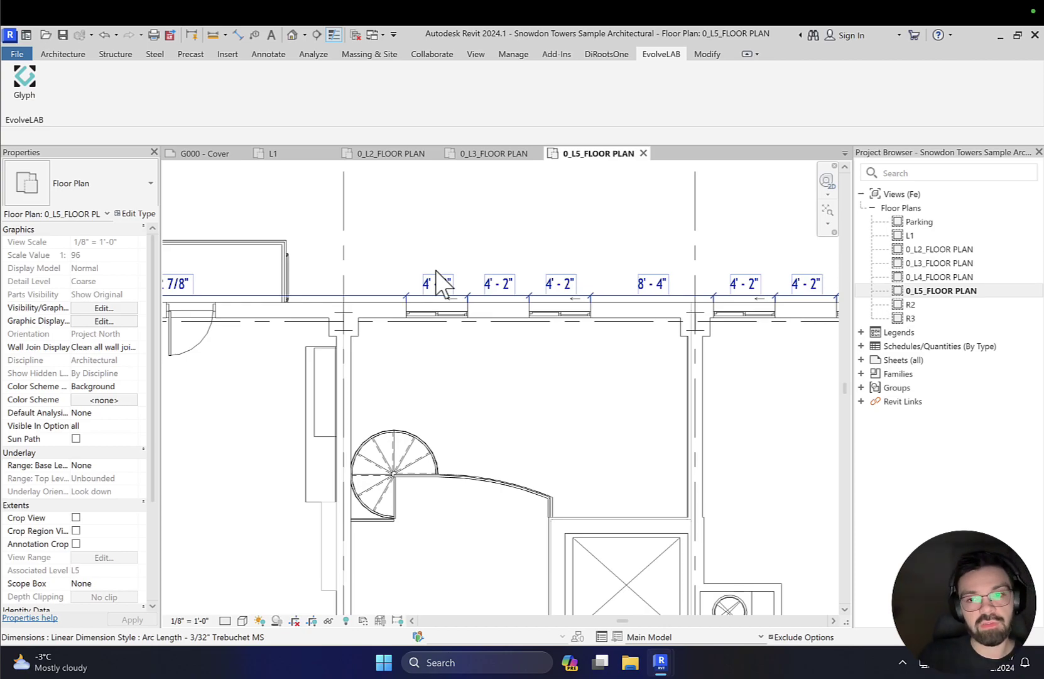
{"action": "scroll", "coordinate": [445, 380], "scroll_direction": "down", "scroll_amount": 3}
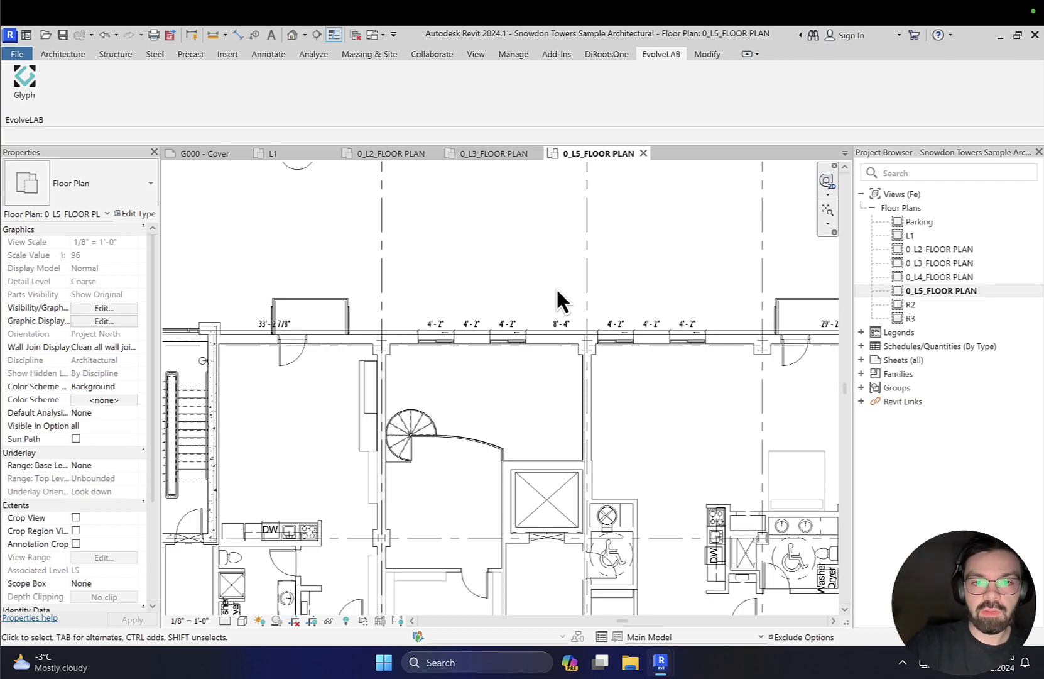
{"action": "mouse_move", "coordinate": [466, 310]}
{"action": "middle_mouse_down"}
{"action": "mouse_move", "coordinate": [602, 334]}
{"action": "mouse_move", "coordinate": [613, 315]}
{"action": "mouse_move", "coordinate": [465, 308]}
{"action": "middle_mouse_up"}
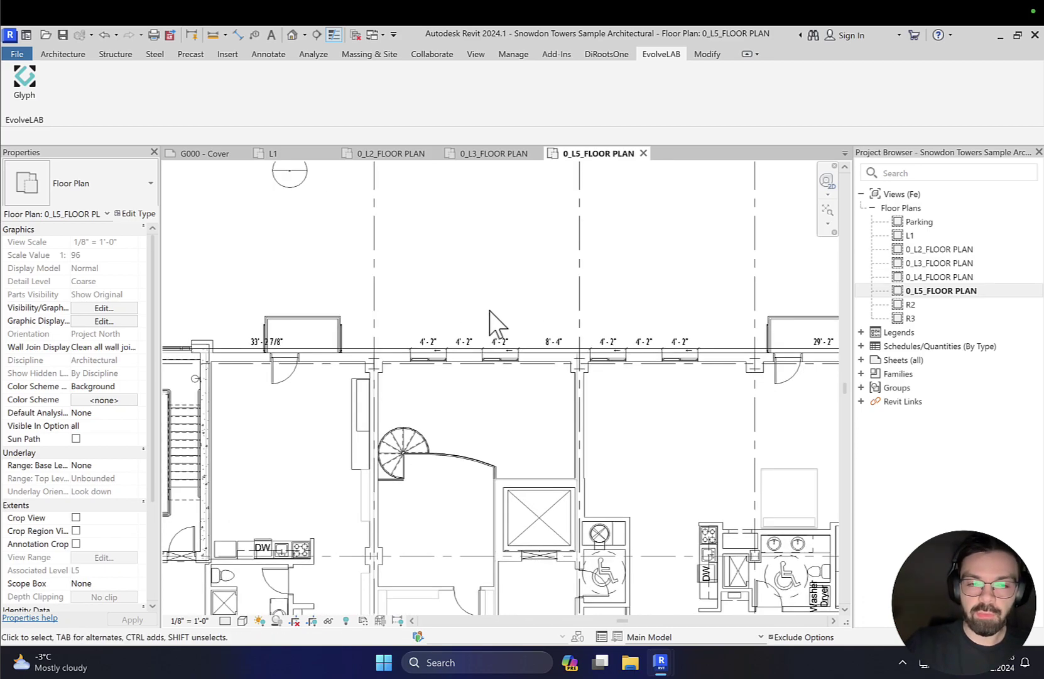
Bring back the Glyph window and select the Tag Views by Category task.
{"action": "mouse_move", "coordinate": [660, 659]}
{"action": "left_click", "coordinate": [674, 581]}
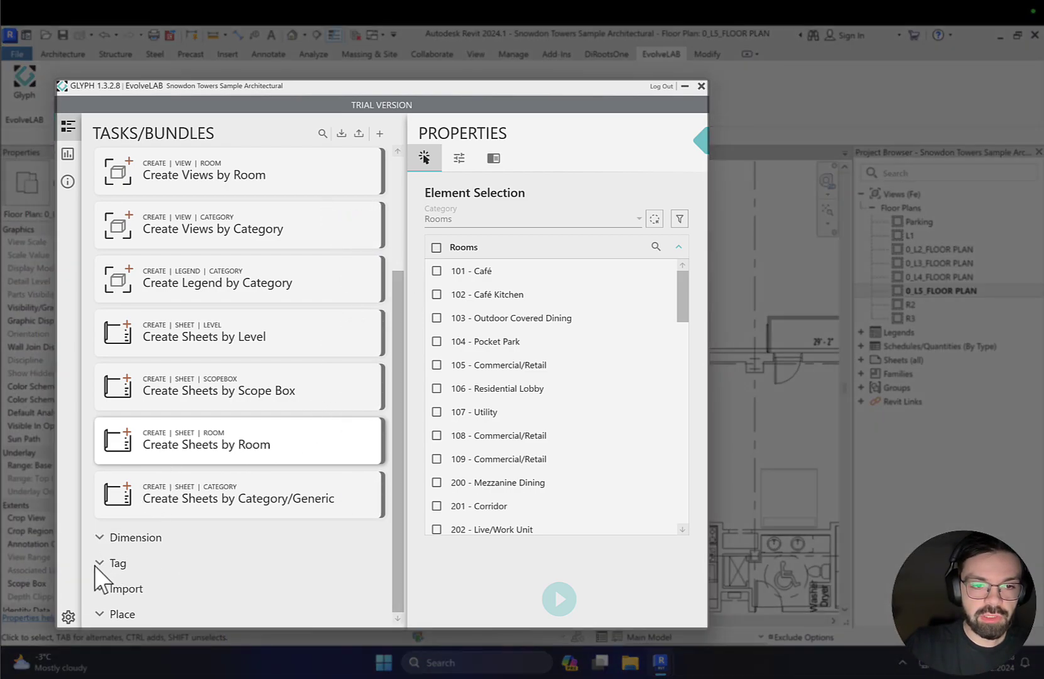
{"action": "left_click", "coordinate": [98, 564]}
{"action": "scroll", "coordinate": [179, 546], "scroll_direction": "down", "scroll_amount": 2}
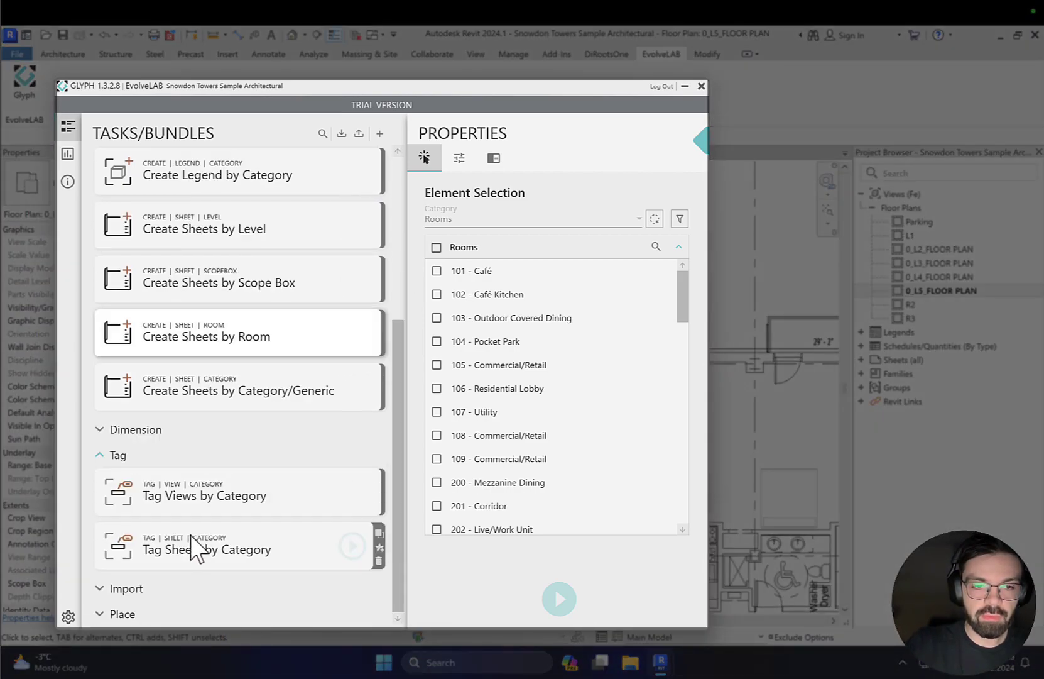
{"action": "mouse_move", "coordinate": [216, 548]}
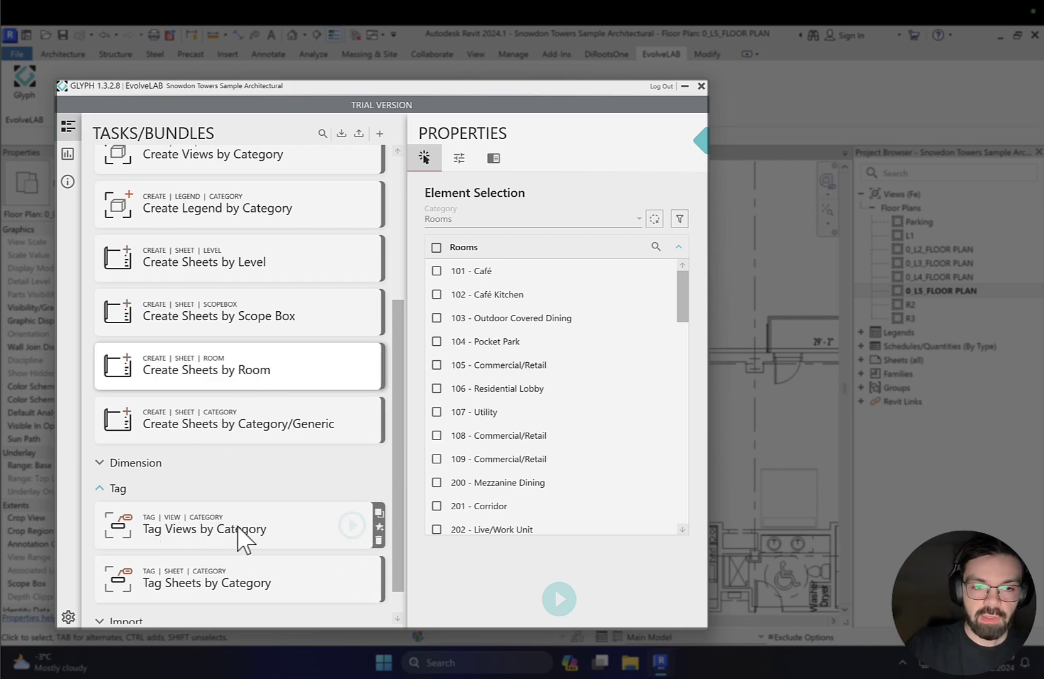
{"action": "left_click", "coordinate": [237, 528]}
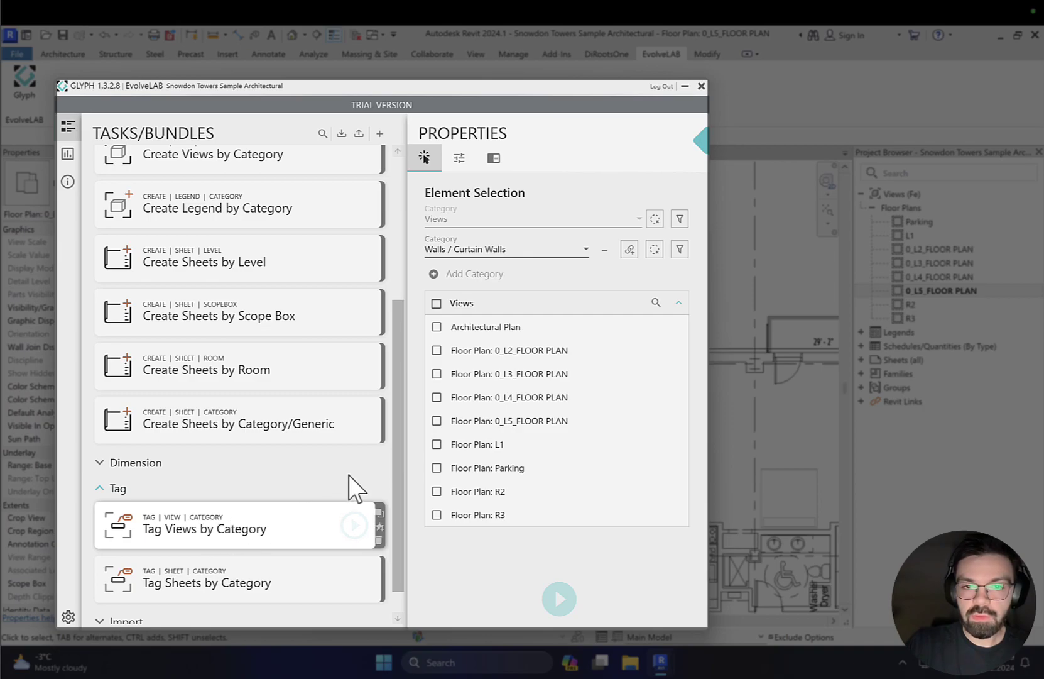
Target the floor plan views 0_L2 to 0_L5_FLOOR PLAN and set the category to tag to Windows.
{"action": "left_click", "coordinate": [436, 350]}
{"action": "left_click", "coordinate": [437, 373]}
{"action": "left_click", "coordinate": [437, 397]}
{"action": "left_click", "coordinate": [436, 421]}
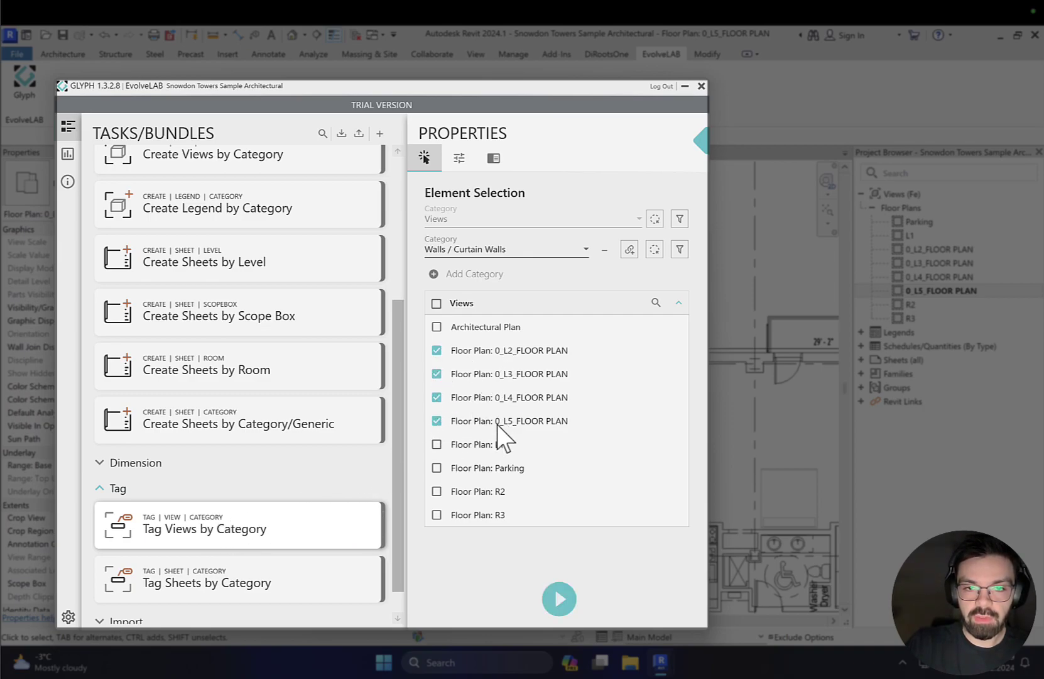
{"action": "left_click", "coordinate": [482, 250]}
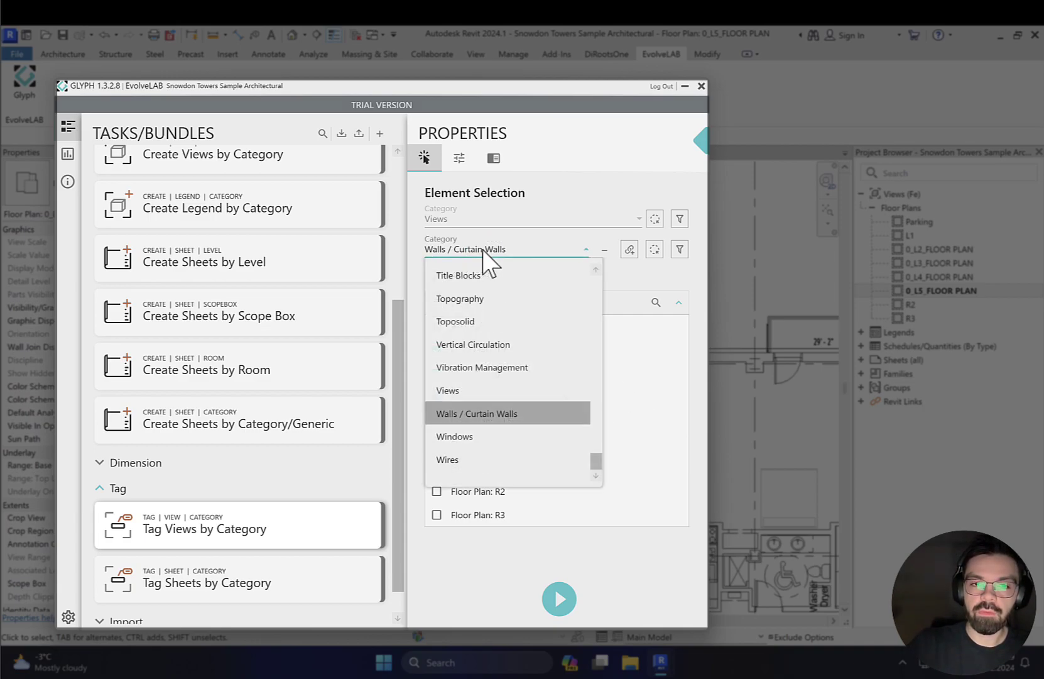
{"action": "left_click", "coordinate": [478, 434]}
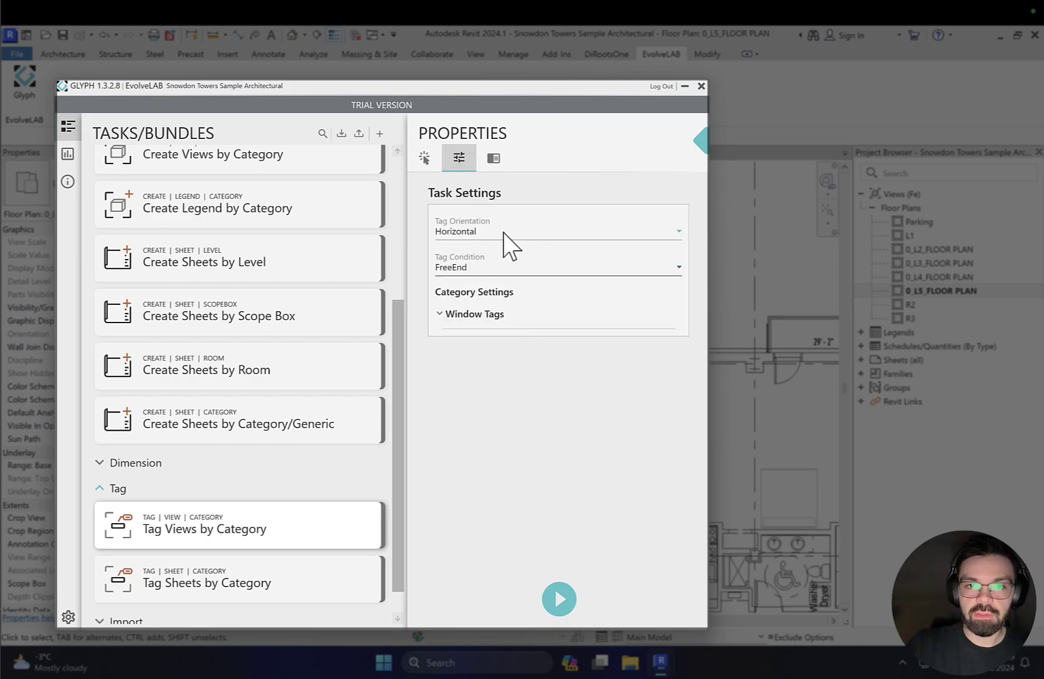
Run the window tagging with the FreeEnd condition, leaders, annotation collision avoidance and a 3 ft max offset, and close Glyph.
{"action": "left_click", "coordinate": [561, 267]}
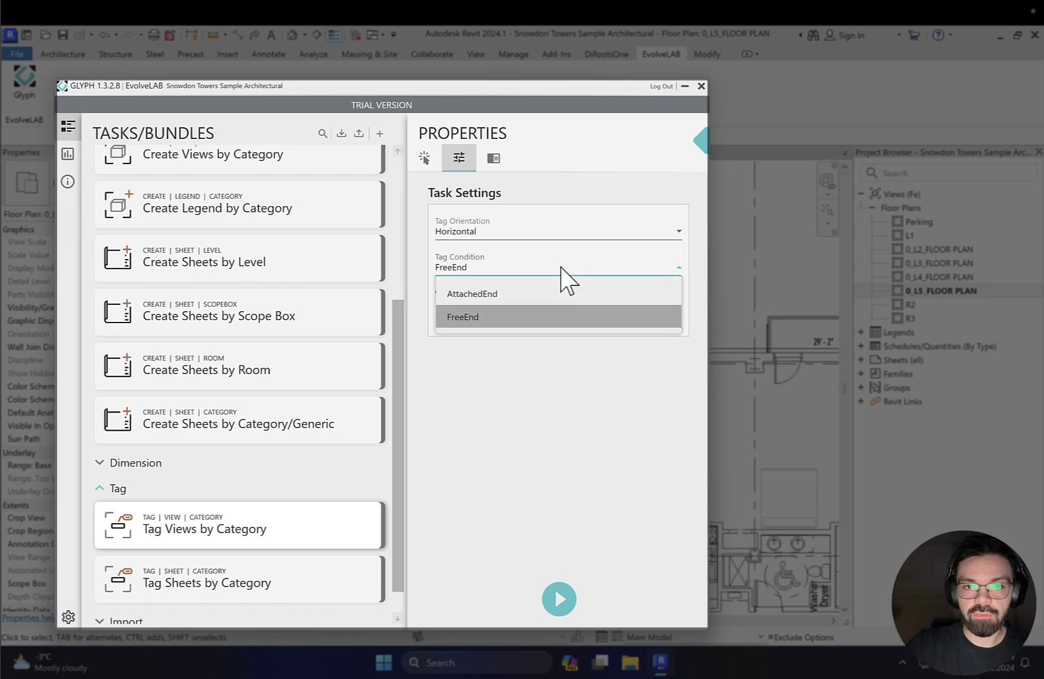
{"action": "left_click", "coordinate": [521, 317]}
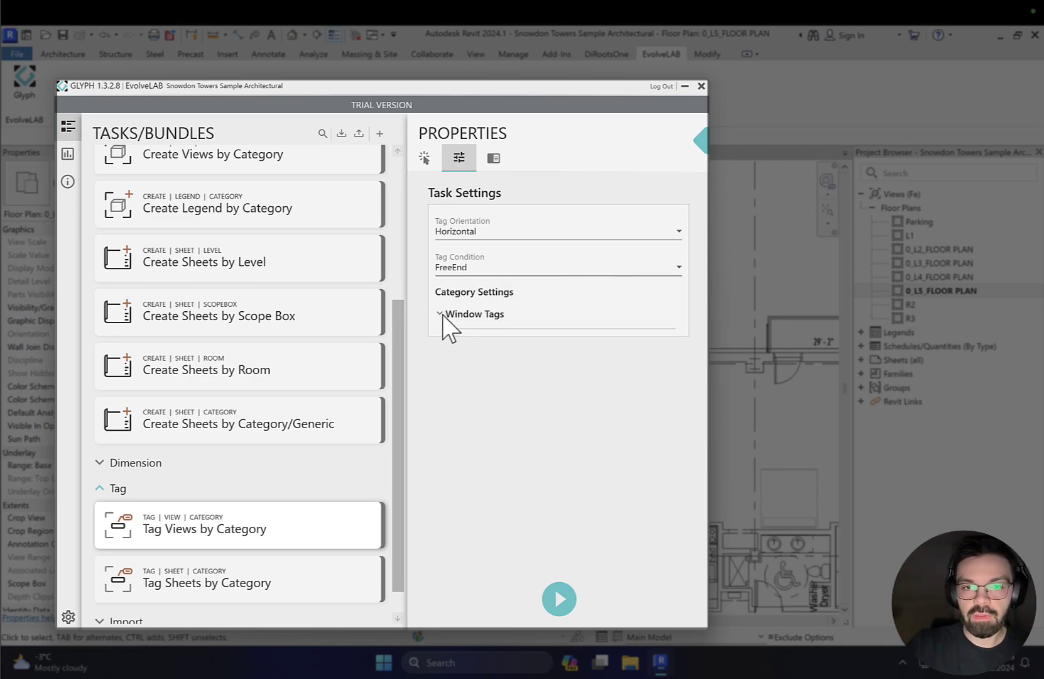
{"action": "left_click", "coordinate": [474, 314]}
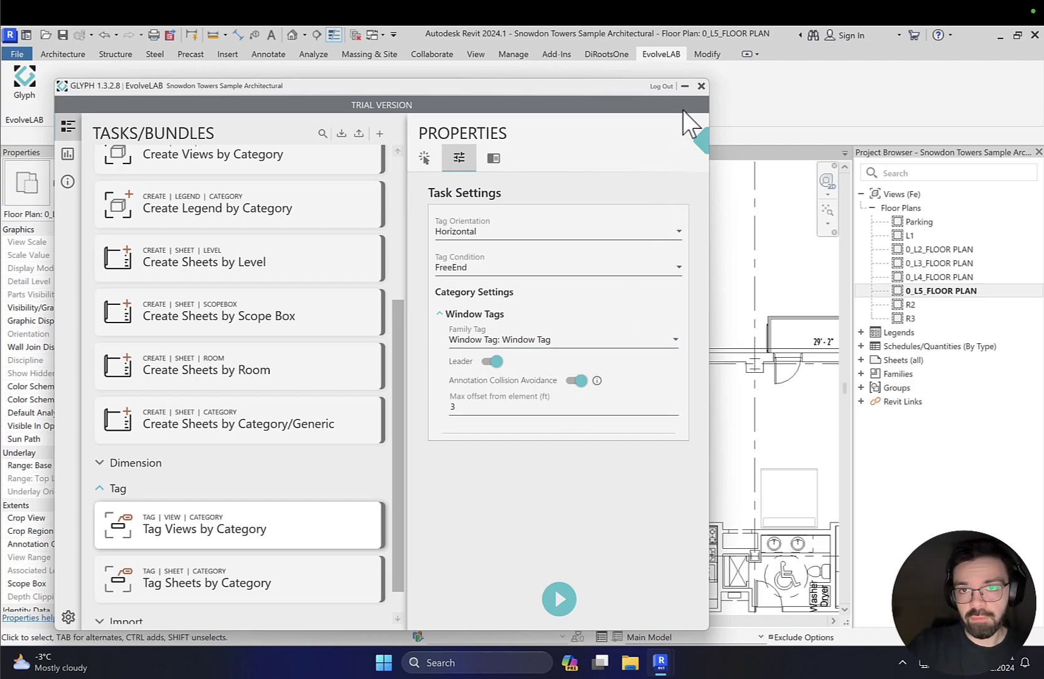
{"action": "left_click", "coordinate": [701, 85]}
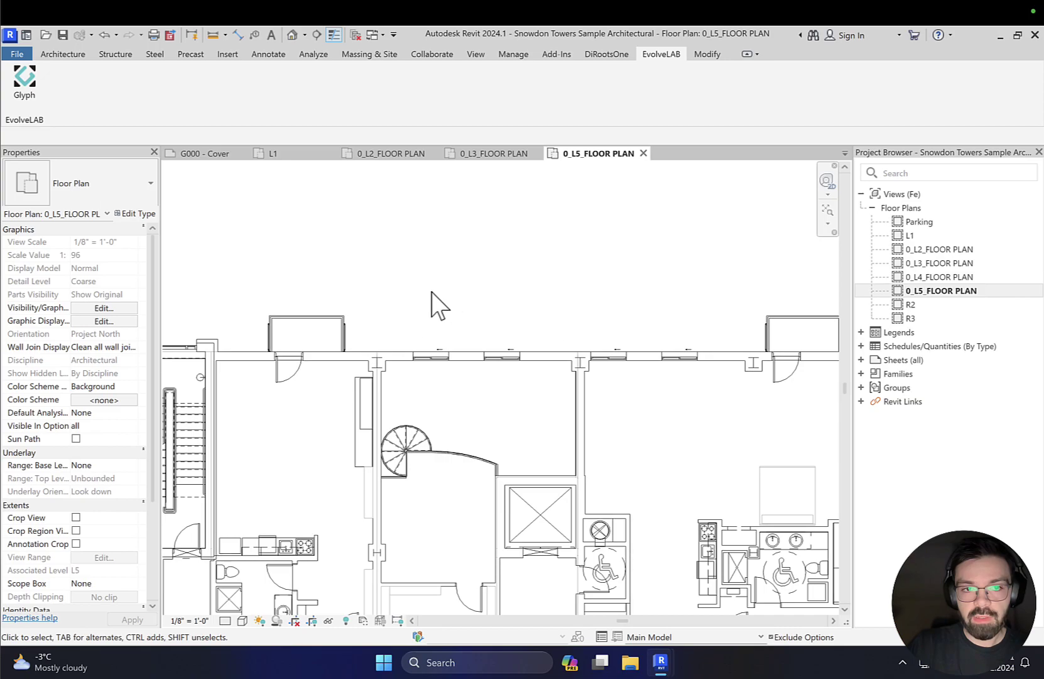
Move the second window's tag between the two grids on the upper exterior wall outward, clear of its dimension text.
{"action": "scroll", "coordinate": [435, 326], "scroll_direction": "up", "scroll_amount": 5}
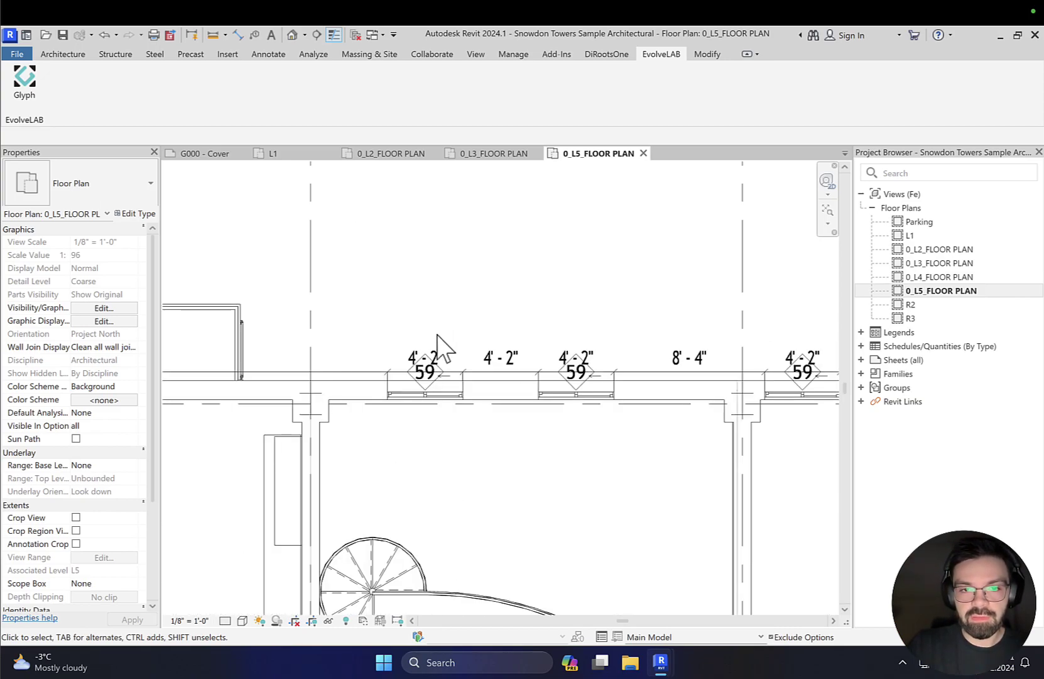
{"action": "scroll", "coordinate": [569, 393], "scroll_direction": "up", "scroll_amount": 2}
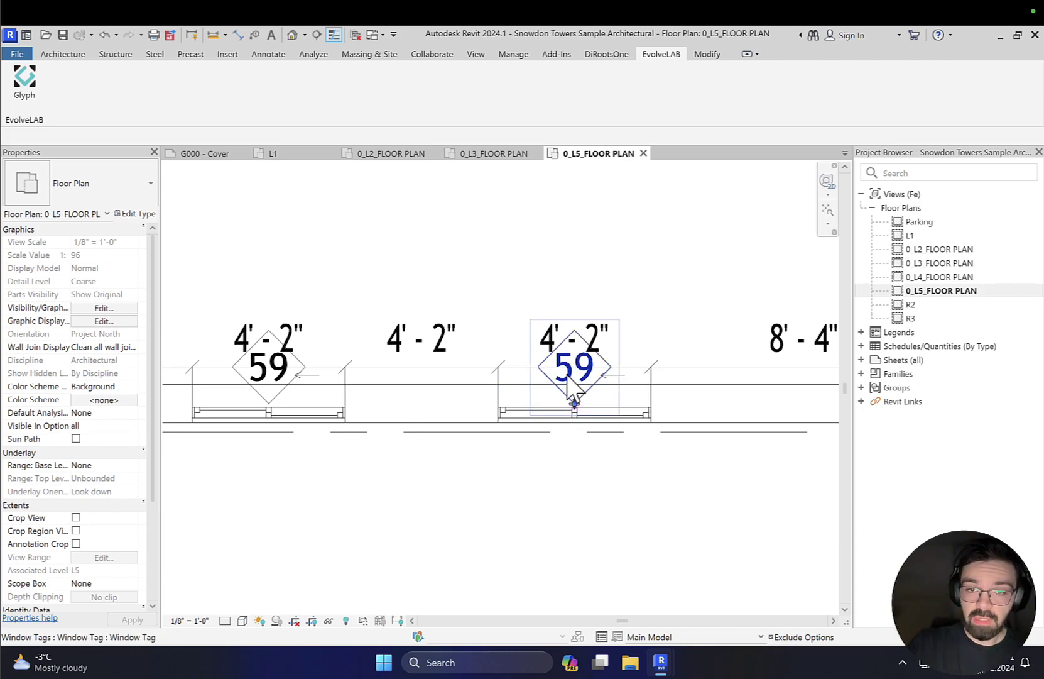
{"action": "left_click", "coordinate": [573, 384]}
{"action": "left_click_drag", "start_coordinate": [573, 402], "coordinate": [572, 308]}
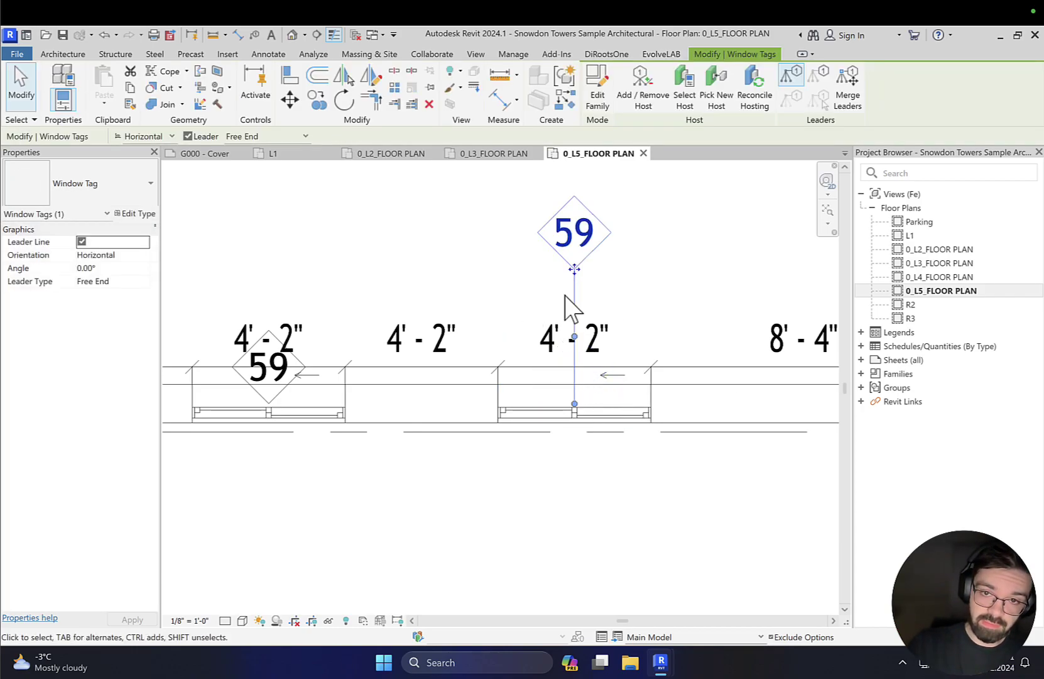
{"action": "key", "text": "Escape"}
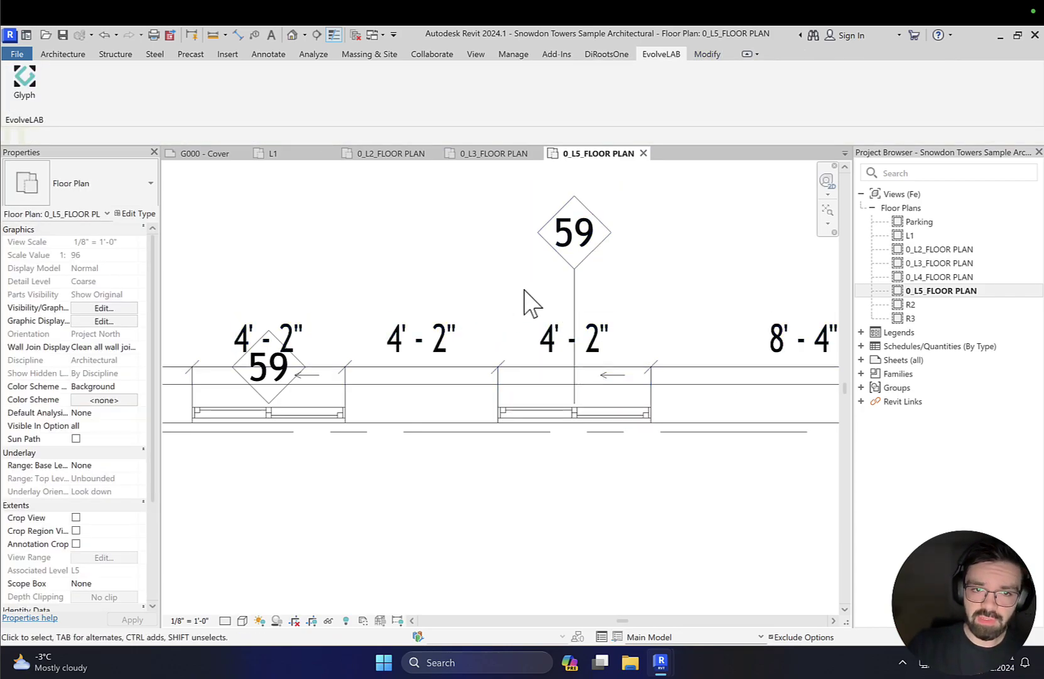
Examine how the remaining window tags along L5's upper exterior wall sit against the dimension text.
{"action": "scroll", "coordinate": [525, 296], "scroll_direction": "down", "scroll_amount": 5}
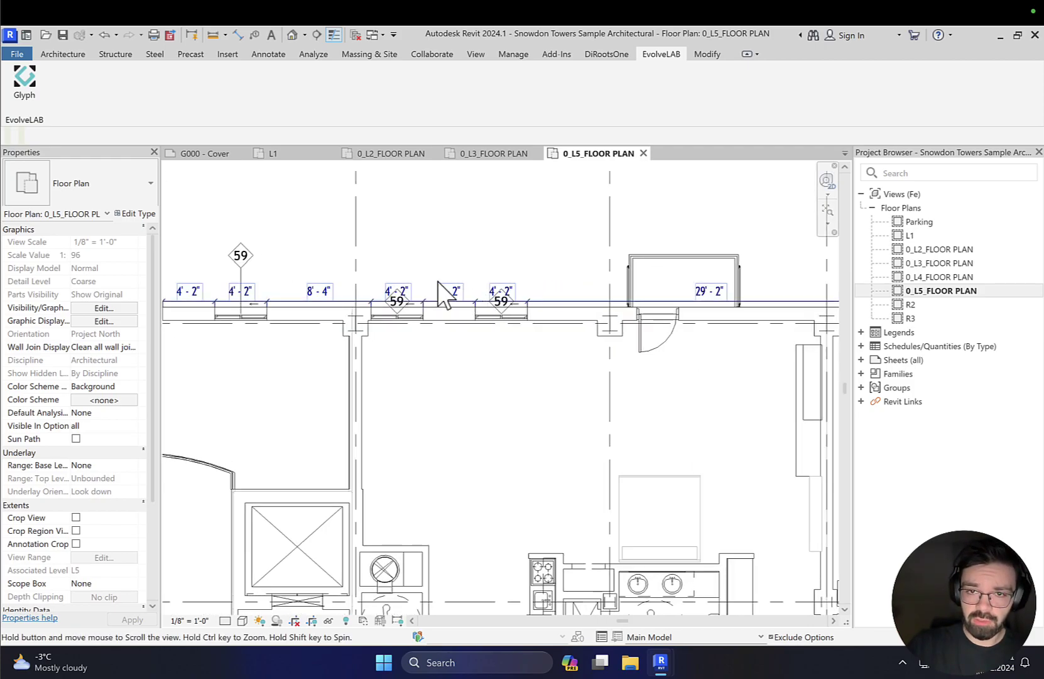
{"action": "middle_click_drag", "start_coordinate": [445, 295], "coordinate": [626, 320]}
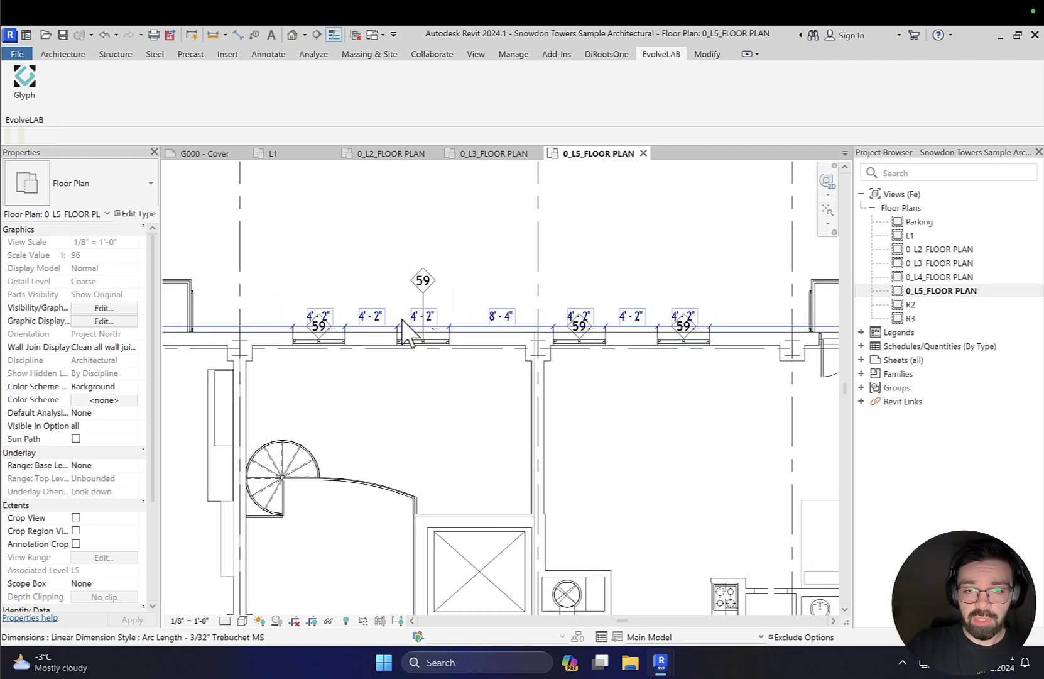
{"action": "scroll", "coordinate": [308, 323], "scroll_direction": "up", "scroll_amount": 2}
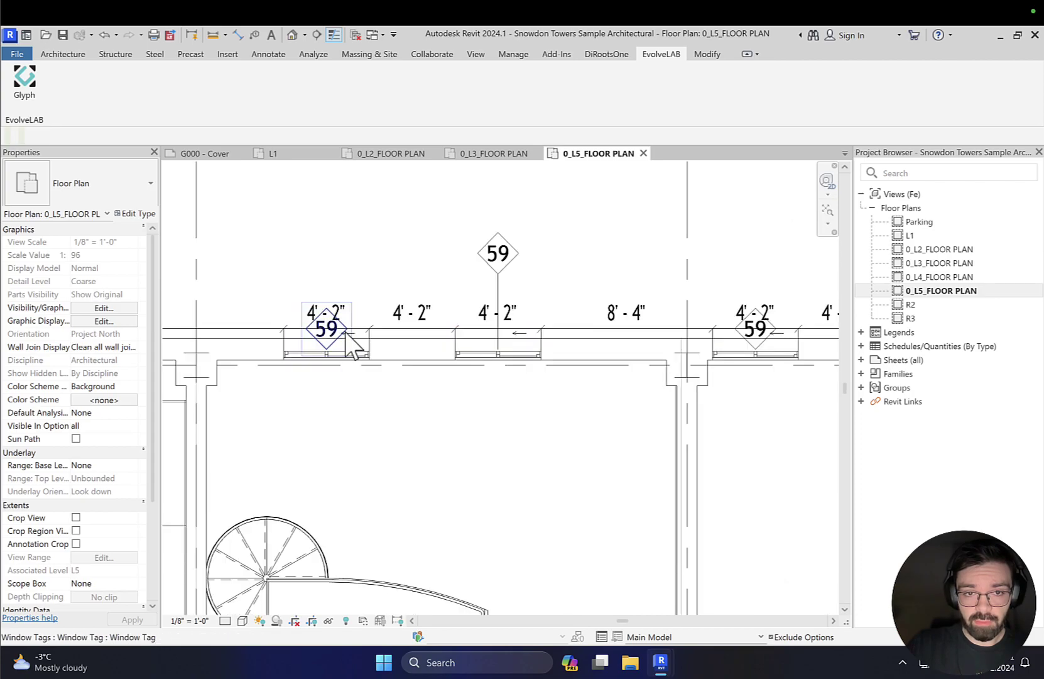
{"action": "scroll", "coordinate": [327, 342], "scroll_direction": "up", "scroll_amount": 1}
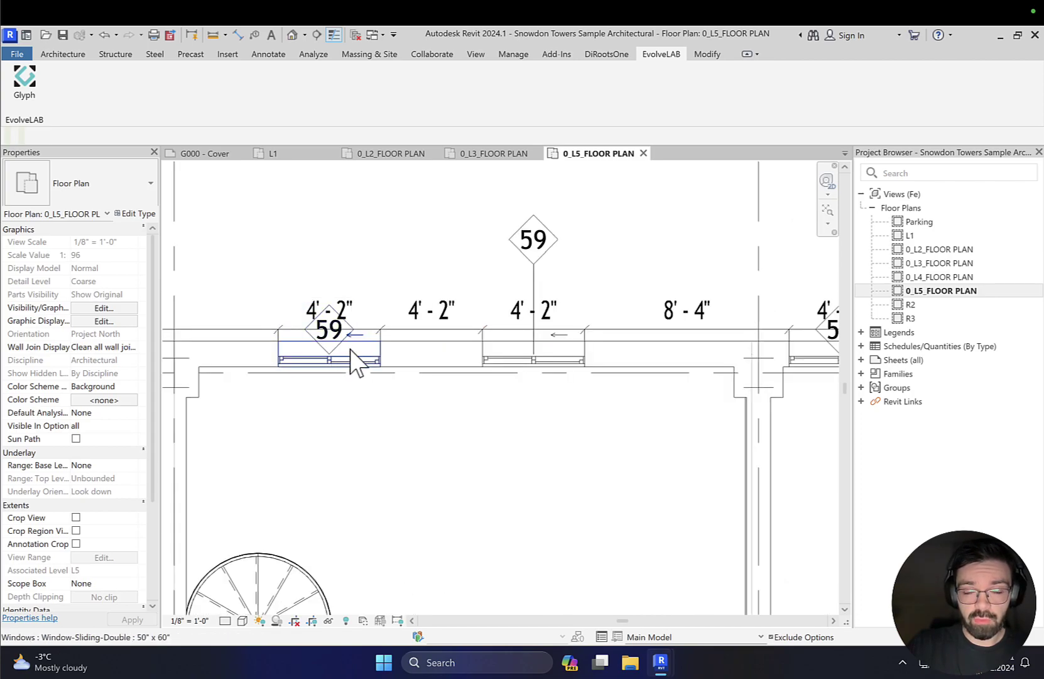
{"action": "scroll", "coordinate": [532, 333], "scroll_direction": "down", "scroll_amount": 2}
{"action": "middle_click_drag", "start_coordinate": [546, 364], "coordinate": [502, 361]}
{"action": "scroll", "coordinate": [543, 373], "scroll_direction": "down", "scroll_amount": 3}
{"action": "middle_click_drag", "start_coordinate": [686, 396], "coordinate": [605, 396]}
{"action": "scroll", "coordinate": [600, 396], "scroll_direction": "down", "scroll_amount": 5, "text": "ctrl"}
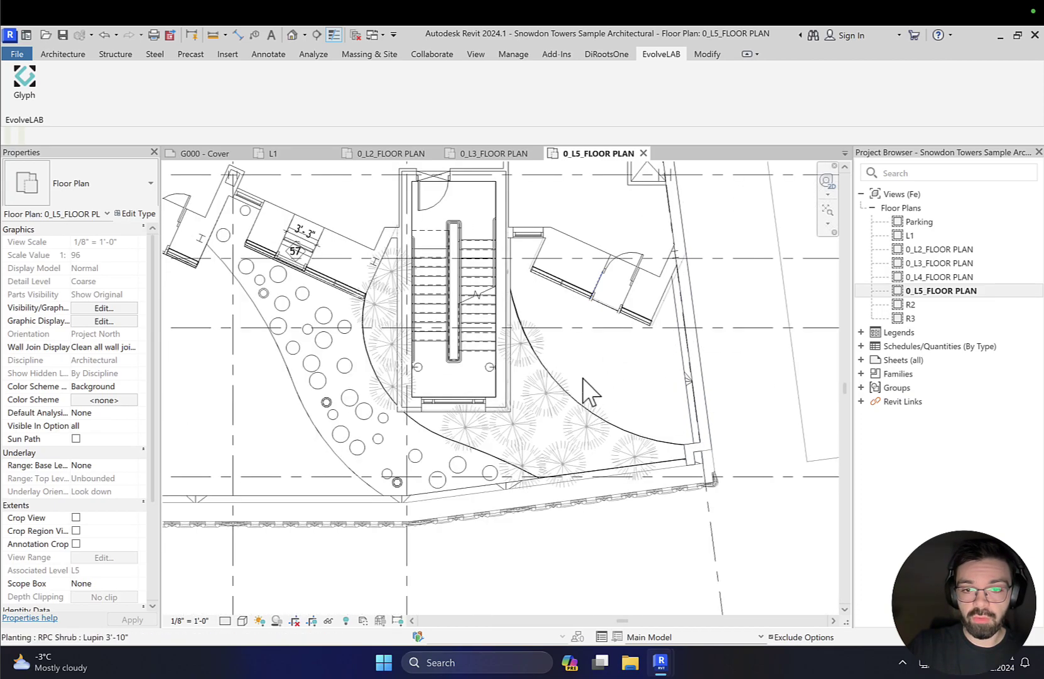
Check the window tags on L5's lower facade and angled solar walls, ending at the upper wall near the stairs.
{"action": "scroll", "coordinate": [574, 405], "scroll_direction": "up", "scroll_amount": 4}
{"action": "scroll", "coordinate": [577, 407], "scroll_direction": "up", "scroll_amount": 1}
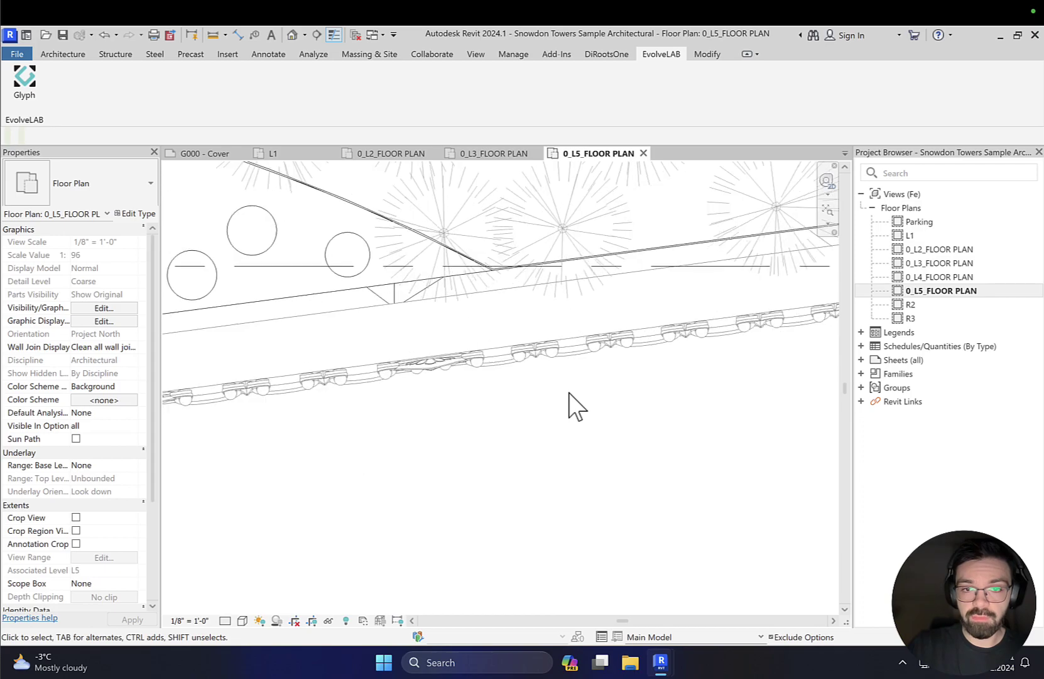
{"action": "scroll", "coordinate": [571, 405], "scroll_direction": "down", "scroll_amount": 3}
{"action": "middle_click_drag", "start_coordinate": [569, 403], "coordinate": [524, 436]}
{"action": "scroll", "coordinate": [525, 436], "scroll_direction": "up", "scroll_amount": 2}
{"action": "middle_click_drag", "start_coordinate": [477, 377], "coordinate": [537, 443]}
{"action": "scroll", "coordinate": [490, 407], "scroll_direction": "down", "scroll_amount": 2}
{"action": "middle_click_drag", "start_coordinate": [490, 407], "coordinate": [578, 396]}
{"action": "scroll", "coordinate": [594, 392], "scroll_direction": "up", "scroll_amount": 2}
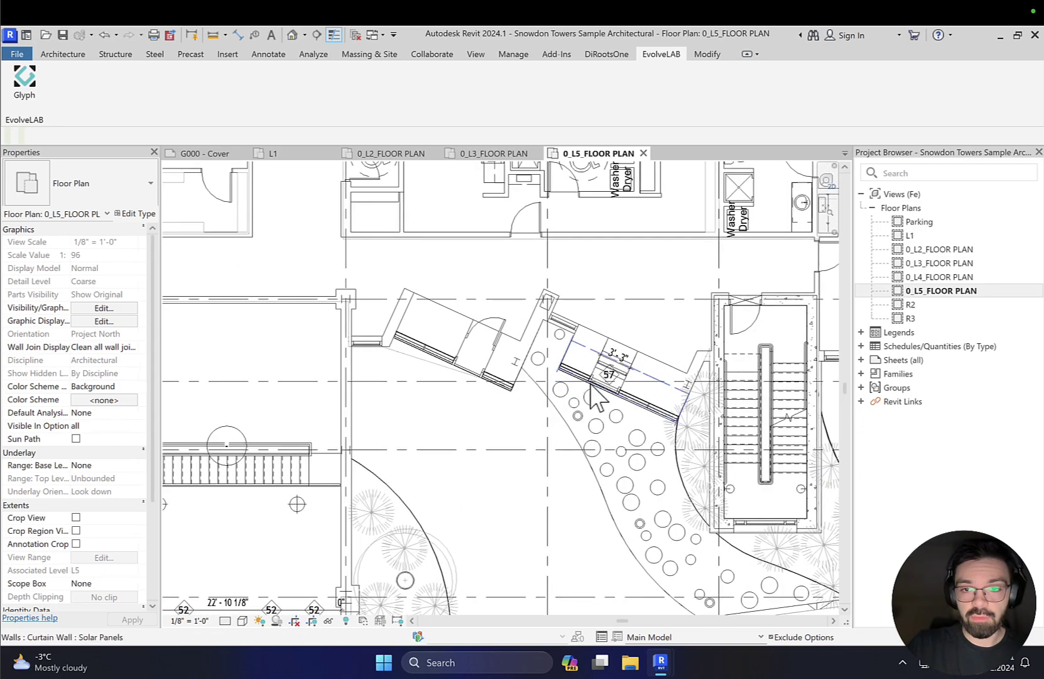
{"action": "scroll", "coordinate": [482, 376], "scroll_direction": "up", "scroll_amount": 2}
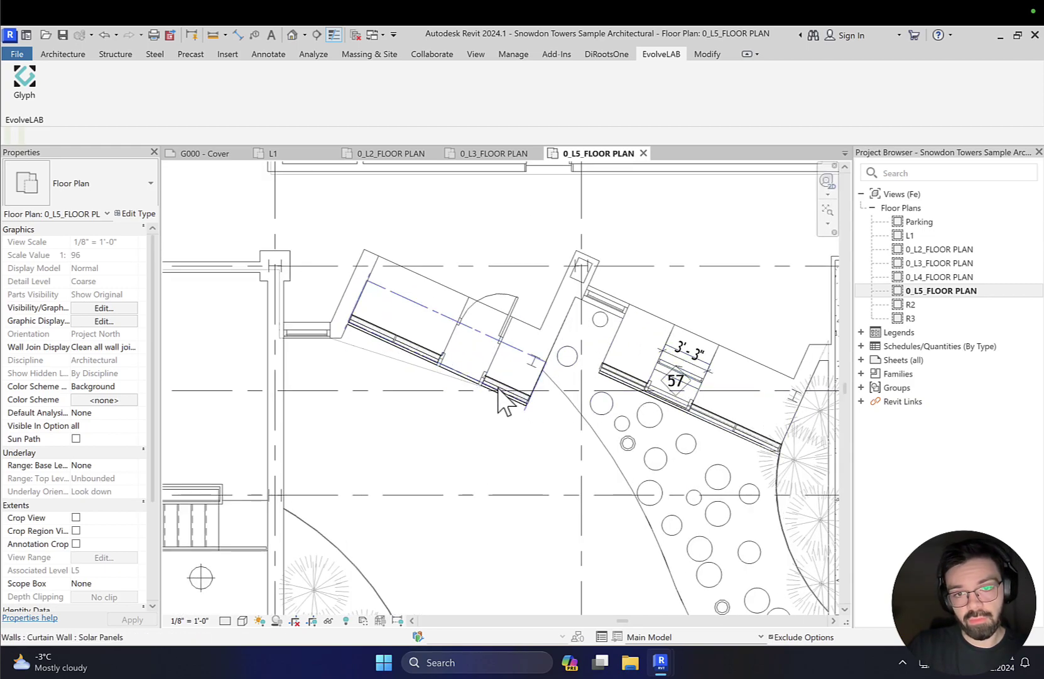
{"action": "scroll", "coordinate": [481, 387], "scroll_direction": "down", "scroll_amount": 3}
{"action": "middle_click_drag", "start_coordinate": [518, 391], "coordinate": [449, 345]}
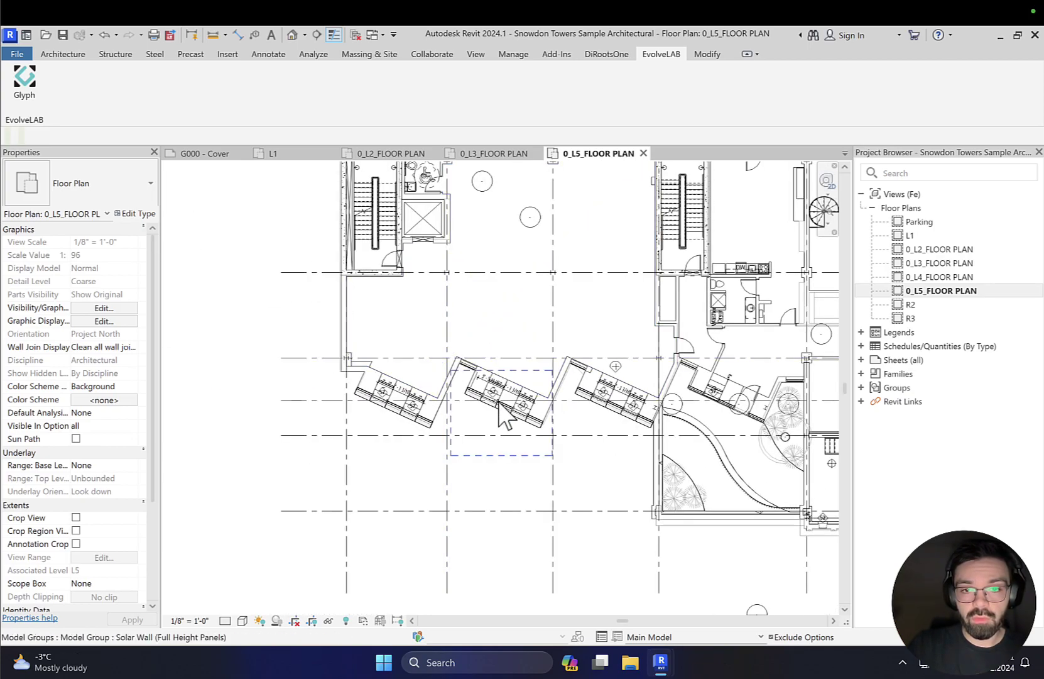
{"action": "scroll", "coordinate": [503, 417], "scroll_direction": "up", "scroll_amount": 3}
{"action": "scroll", "coordinate": [490, 408], "scroll_direction": "down", "scroll_amount": 3}
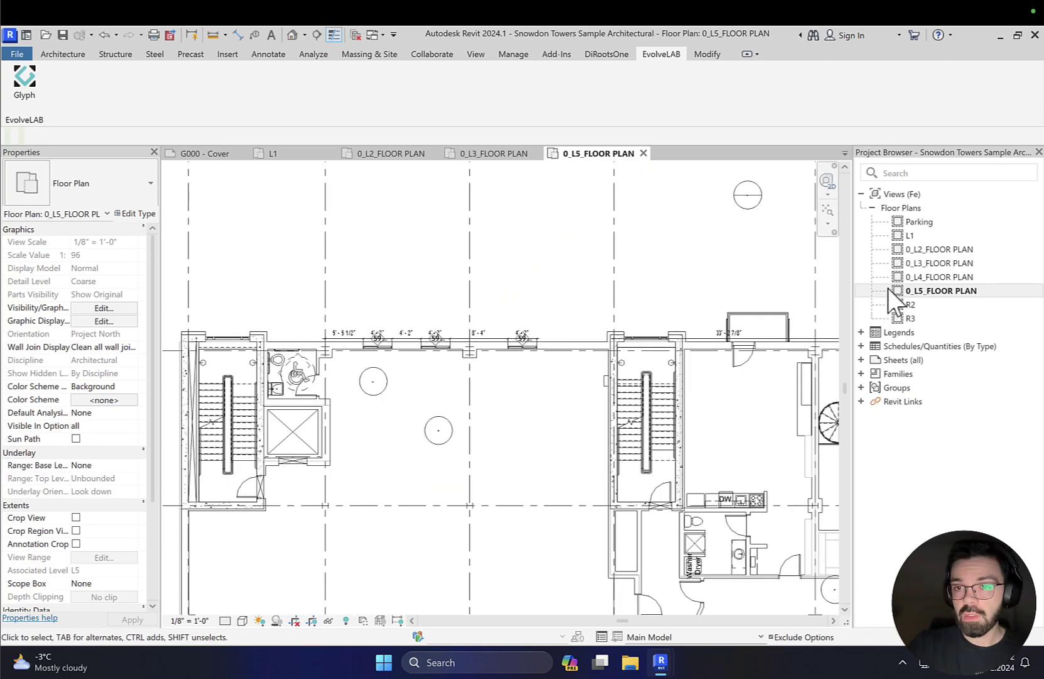
Open 0_L3_FLOOR PLAN and examine the window tags along its lower and upper exterior walls.
{"action": "double_click", "coordinate": [924, 264]}
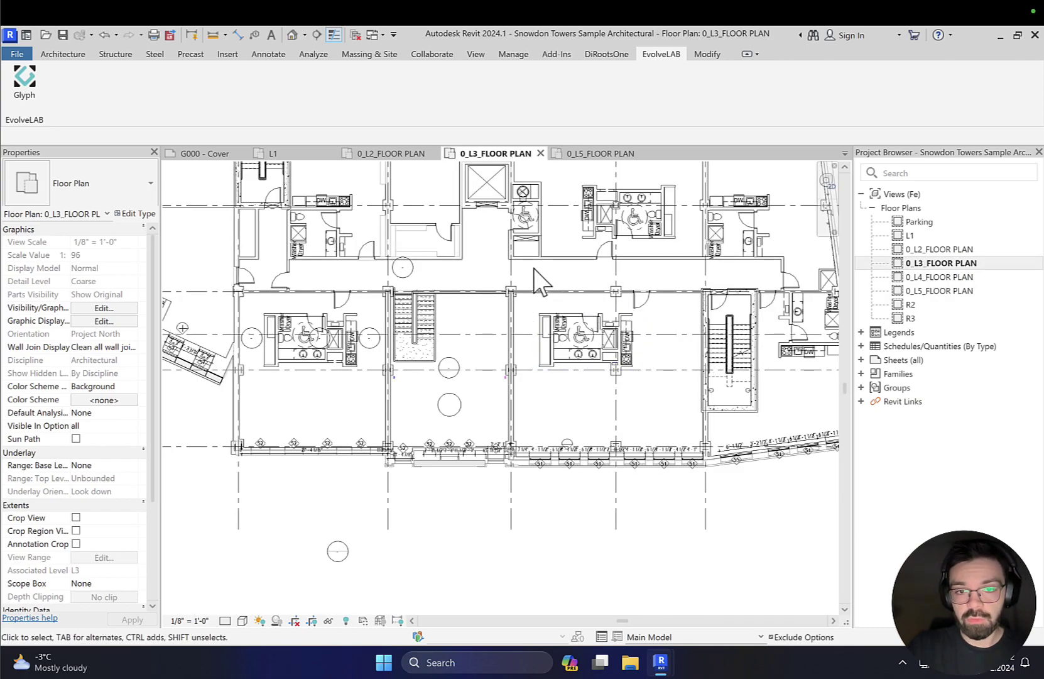
{"action": "scroll", "coordinate": [430, 415], "scroll_direction": "up", "scroll_amount": 5}
{"action": "scroll", "coordinate": [429, 415], "scroll_direction": "down", "scroll_amount": 3}
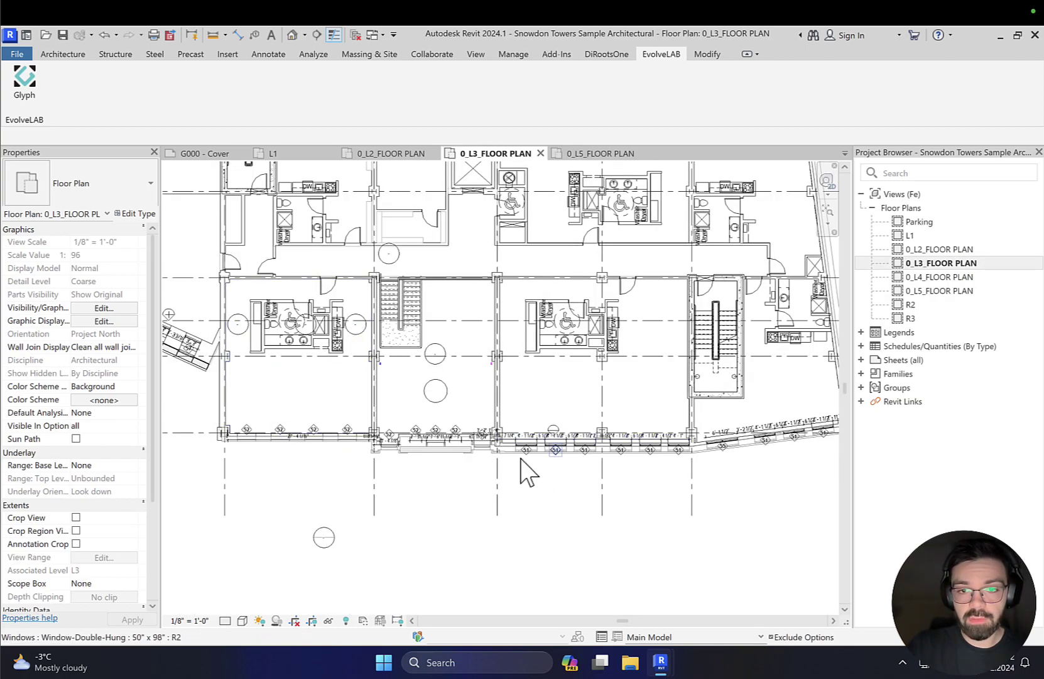
{"action": "scroll", "coordinate": [531, 443], "scroll_direction": "up", "scroll_amount": 3}
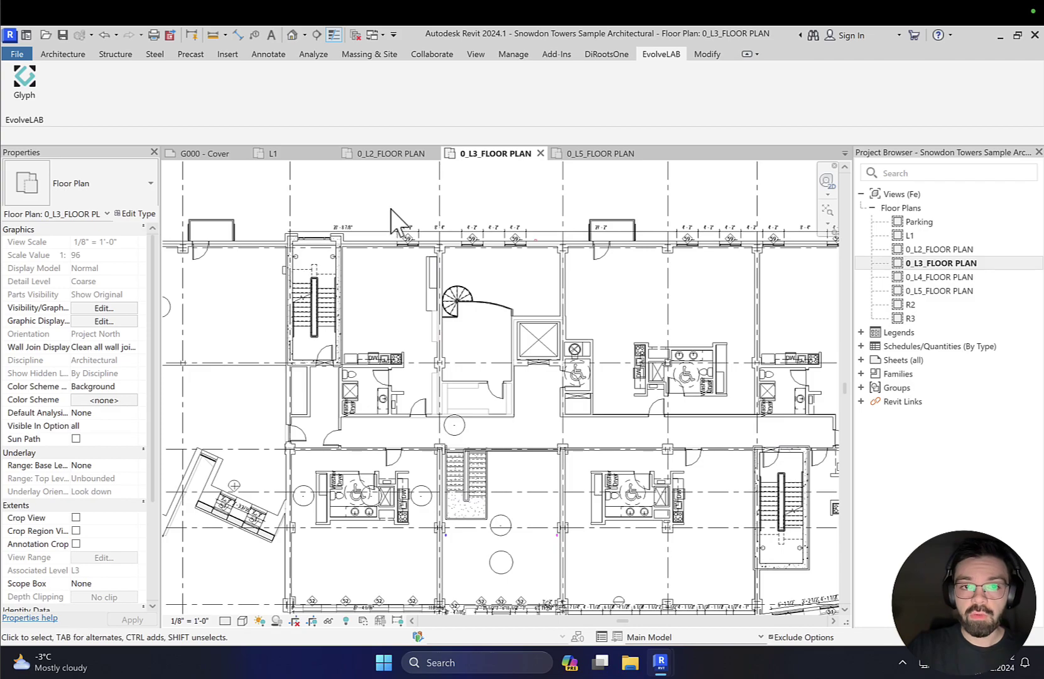
{"action": "scroll", "coordinate": [396, 226], "scroll_direction": "up", "scroll_amount": 3}
{"action": "scroll", "coordinate": [779, 304], "scroll_direction": "up", "scroll_amount": 2}
{"action": "scroll", "coordinate": [779, 305], "scroll_direction": "down", "scroll_amount": 5}
{"action": "middle_click_drag", "start_coordinate": [461, 289], "coordinate": [597, 283]}
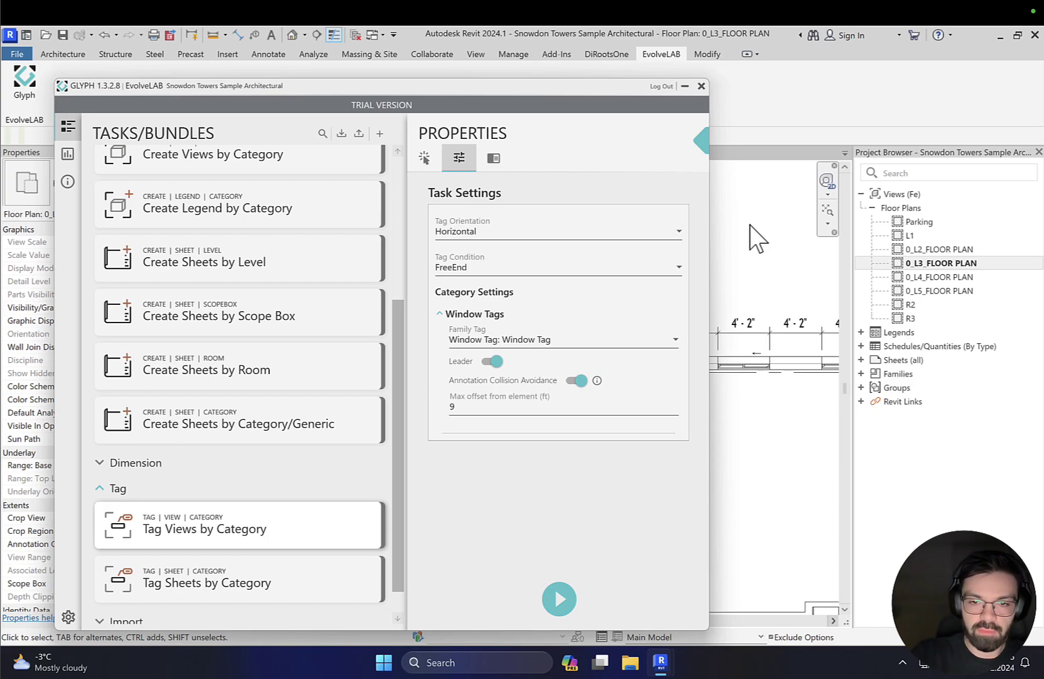
Turn off annotation collision avoidance for window tags, set the offset from element to 10 ft and run the tagging task.
{"action": "left_click", "coordinate": [578, 380]}
{"action": "left_click", "coordinate": [479, 405]}
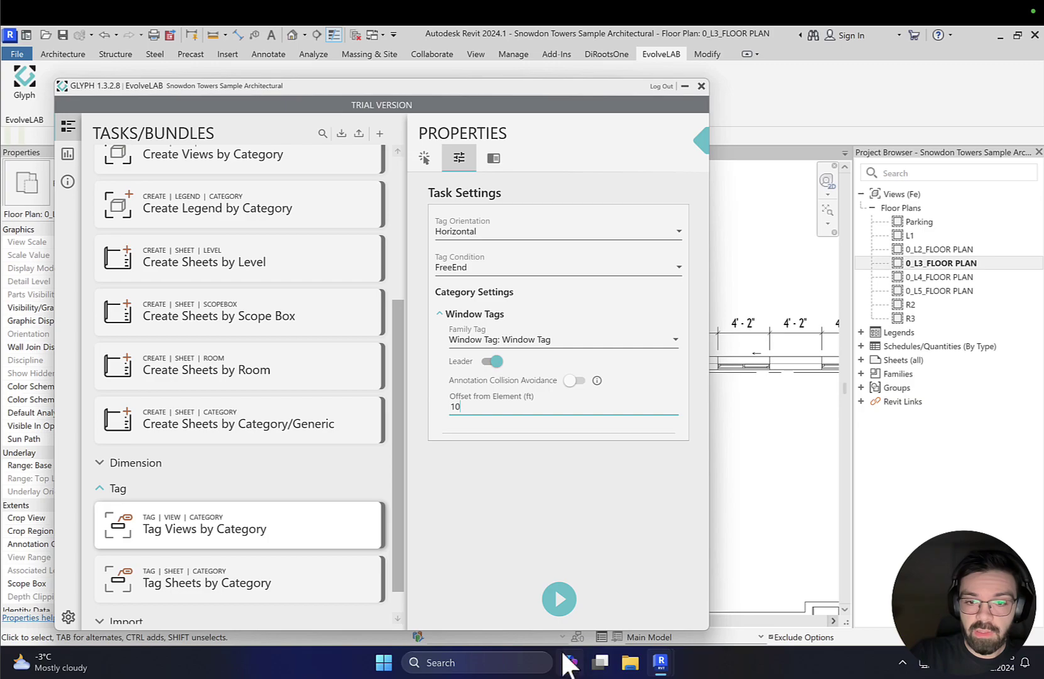
{"action": "left_click", "coordinate": [561, 600]}
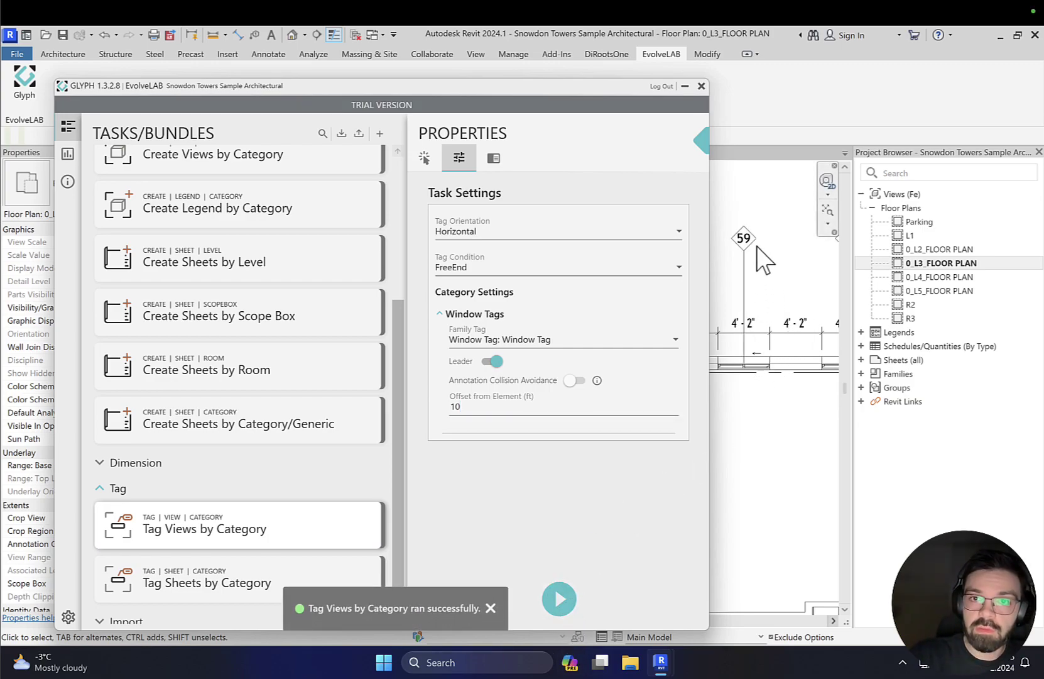
Minimize Glyph and examine the window tag placement along the upper and lower exterior walls of L3.
{"action": "left_click", "coordinate": [684, 88]}
{"action": "scroll", "coordinate": [615, 305], "scroll_direction": "up", "scroll_amount": 3}
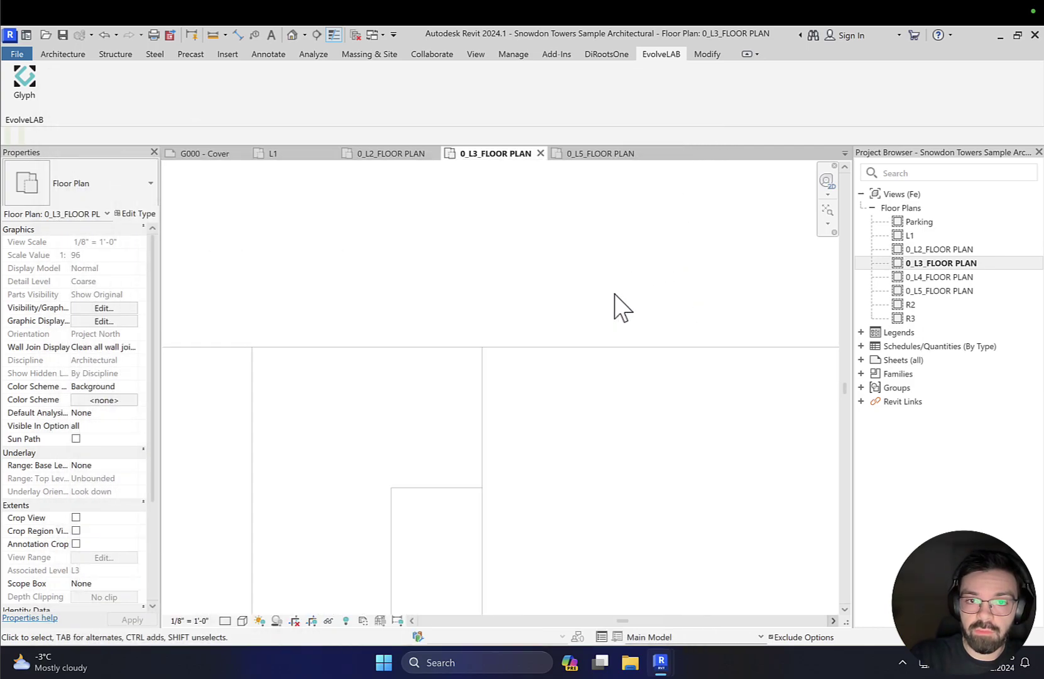
{"action": "scroll", "coordinate": [566, 317], "scroll_direction": "down", "scroll_amount": 4}
{"action": "scroll", "coordinate": [511, 329], "scroll_direction": "up", "scroll_amount": 2}
{"action": "middle_click_drag", "start_coordinate": [510, 330], "coordinate": [826, 353]}
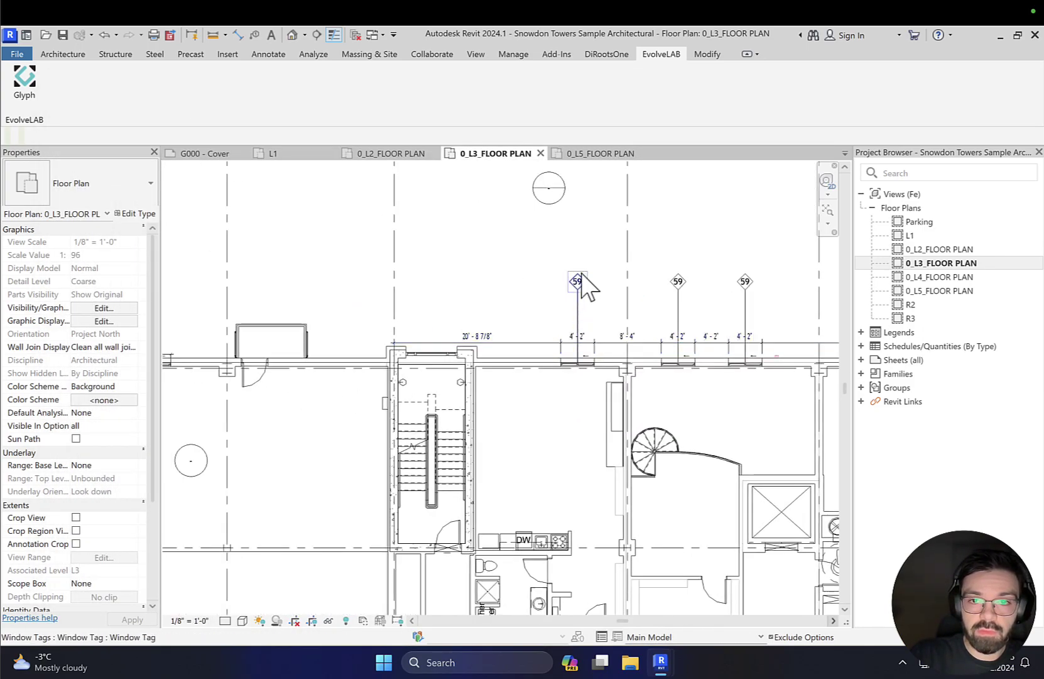
{"action": "scroll", "coordinate": [591, 308], "scroll_direction": "down", "scroll_amount": 1}
{"action": "middle_click_drag", "start_coordinate": [707, 610], "coordinate": [603, 408]}
{"action": "scroll", "coordinate": [550, 321], "scroll_direction": "up", "scroll_amount": 2}
{"action": "scroll", "coordinate": [577, 444], "scroll_direction": "up", "scroll_amount": 3}
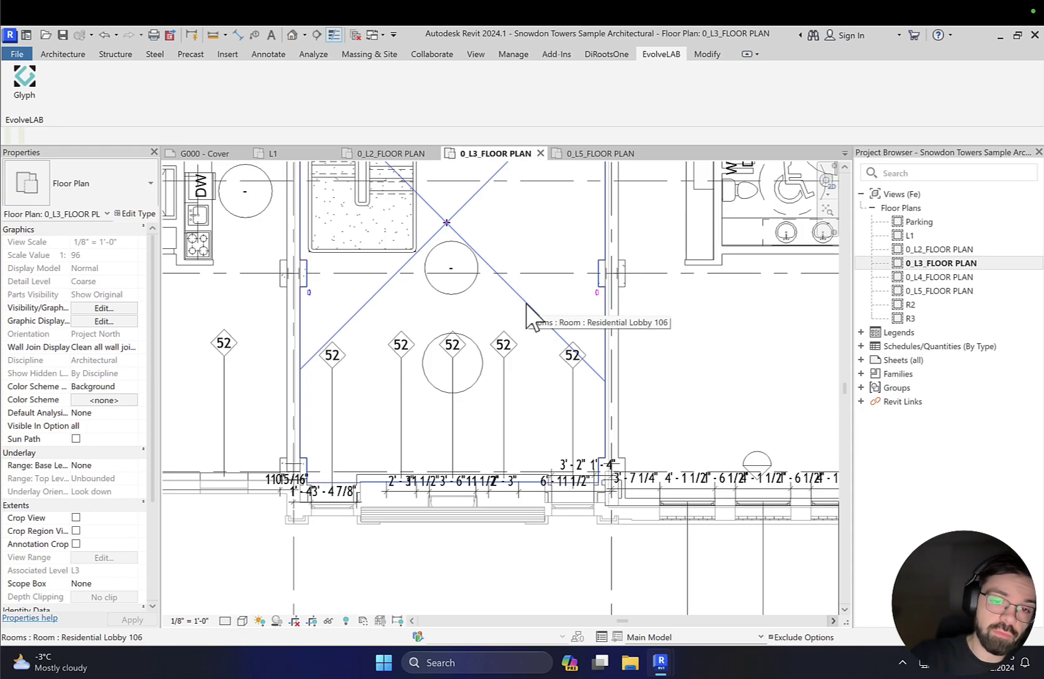
{"action": "middle_click_drag", "start_coordinate": [625, 432], "coordinate": [361, 210]}
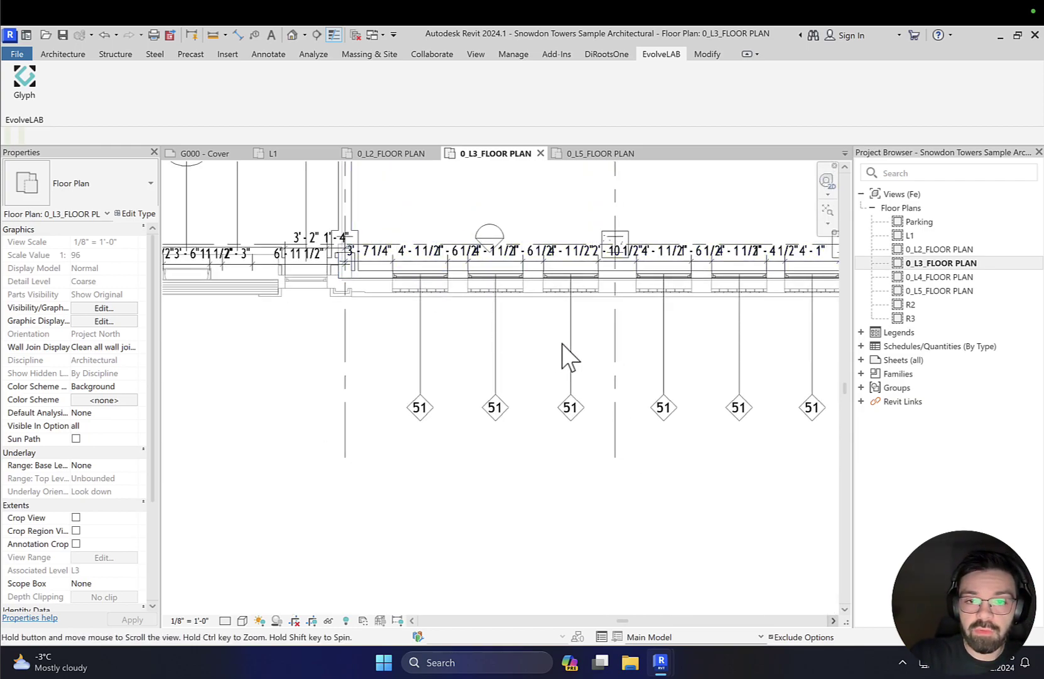
Examine the offset window tags on L3, following the lower facade and angled wall, then the upper exterior wall toward the stairs.
{"action": "scroll", "coordinate": [454, 364], "scroll_direction": "down", "scroll_amount": 4}
{"action": "middle_click_drag", "start_coordinate": [496, 333], "coordinate": [591, 344]}
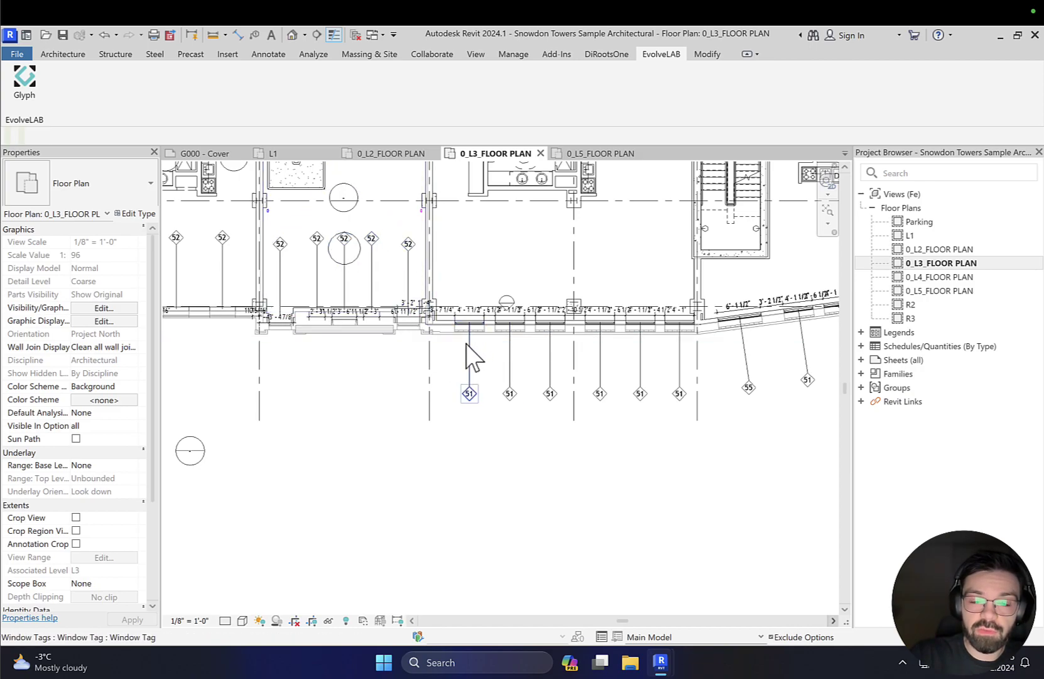
{"action": "middle_click_drag", "start_coordinate": [509, 360], "coordinate": [450, 373]}
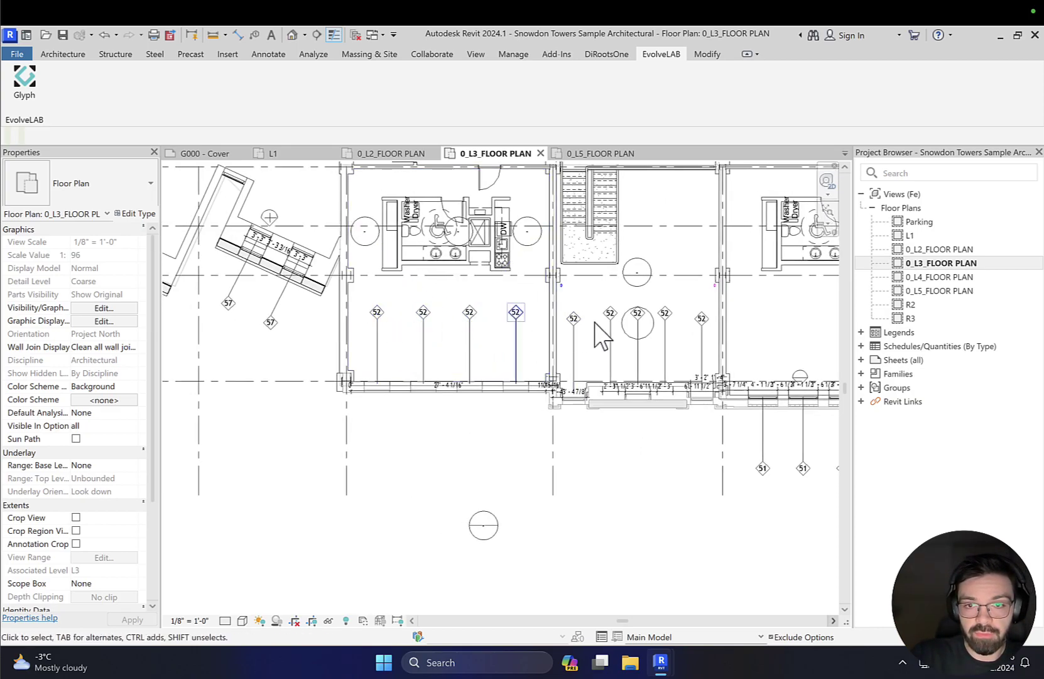
{"action": "middle_click_drag", "start_coordinate": [697, 342], "coordinate": [501, 333]}
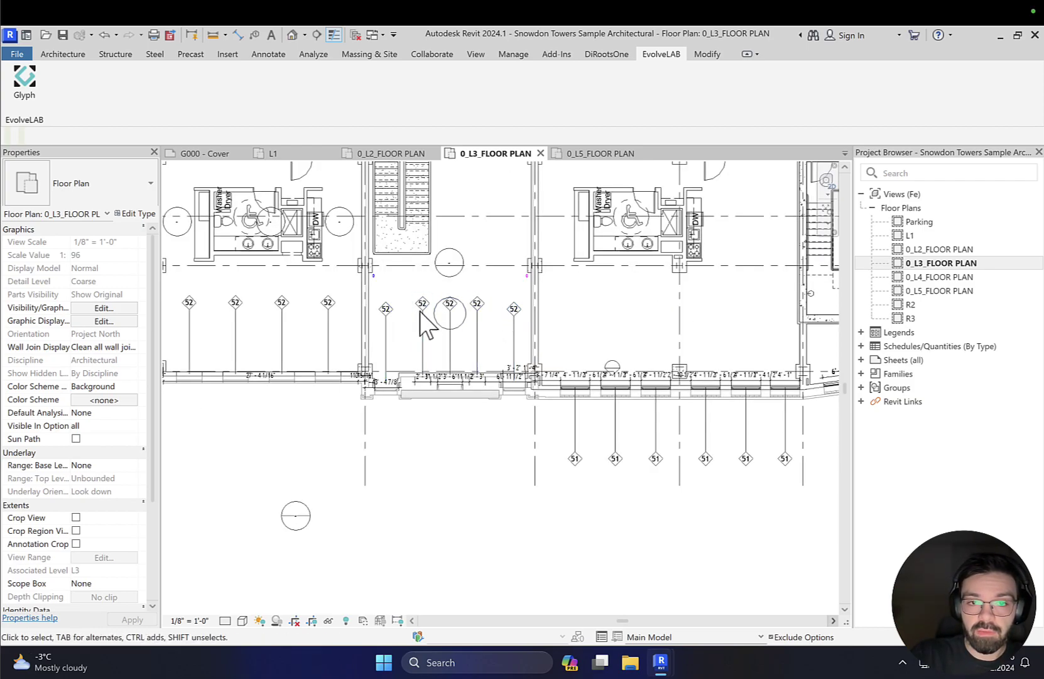
{"action": "middle_click_drag", "start_coordinate": [590, 338], "coordinate": [371, 327]}
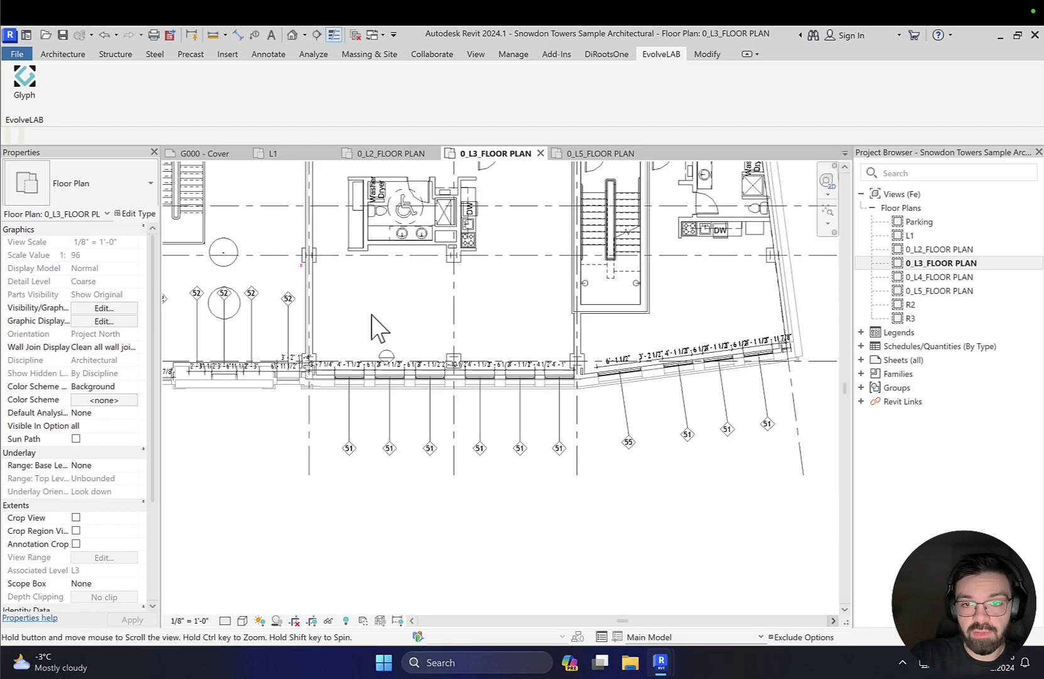
{"action": "middle_click_drag", "start_coordinate": [714, 366], "coordinate": [590, 374]}
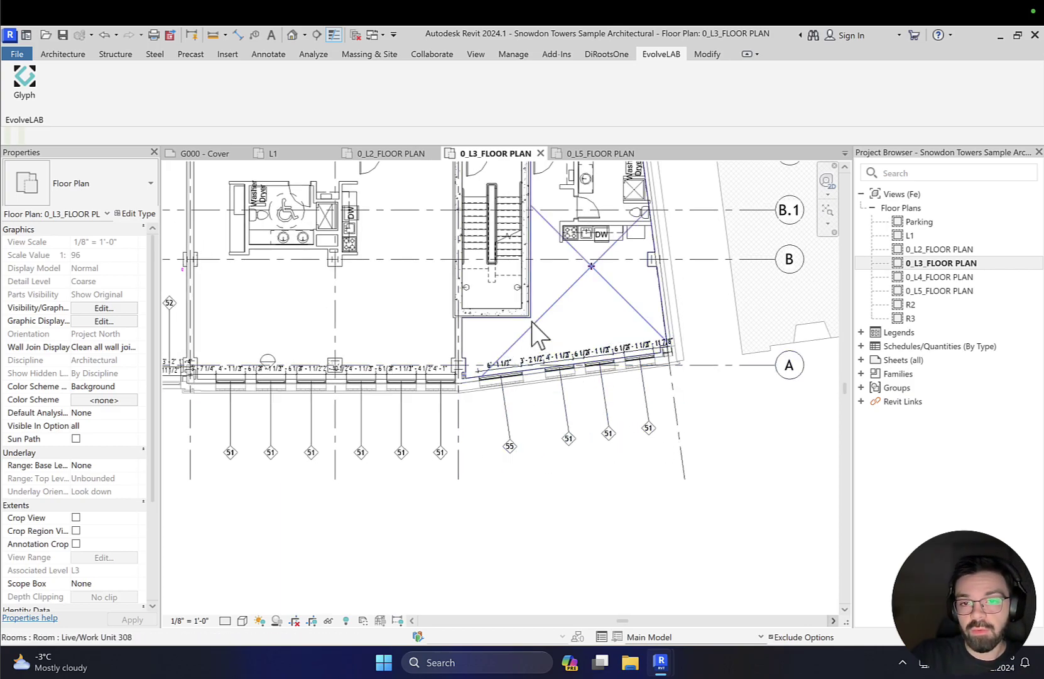
{"action": "middle_click_drag", "start_coordinate": [528, 344], "coordinate": [443, 513]}
{"action": "middle_click_drag", "start_coordinate": [443, 371], "coordinate": [452, 513]}
{"action": "middle_click_drag", "start_coordinate": [477, 239], "coordinate": [572, 431]}
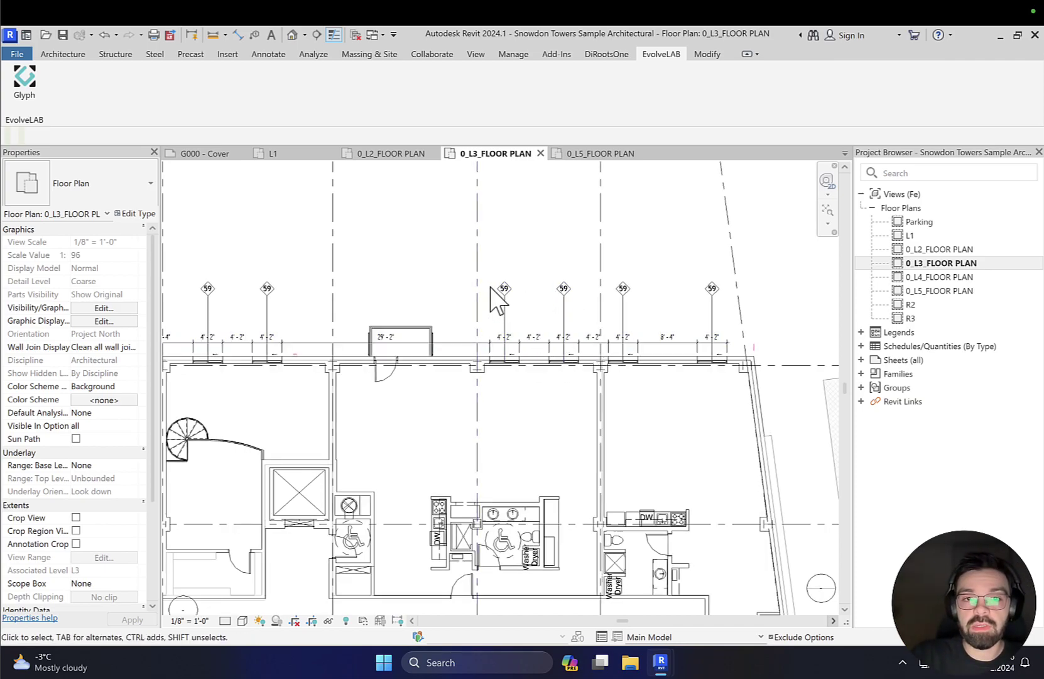
{"action": "middle_click_drag", "start_coordinate": [522, 284], "coordinate": [828, 270]}
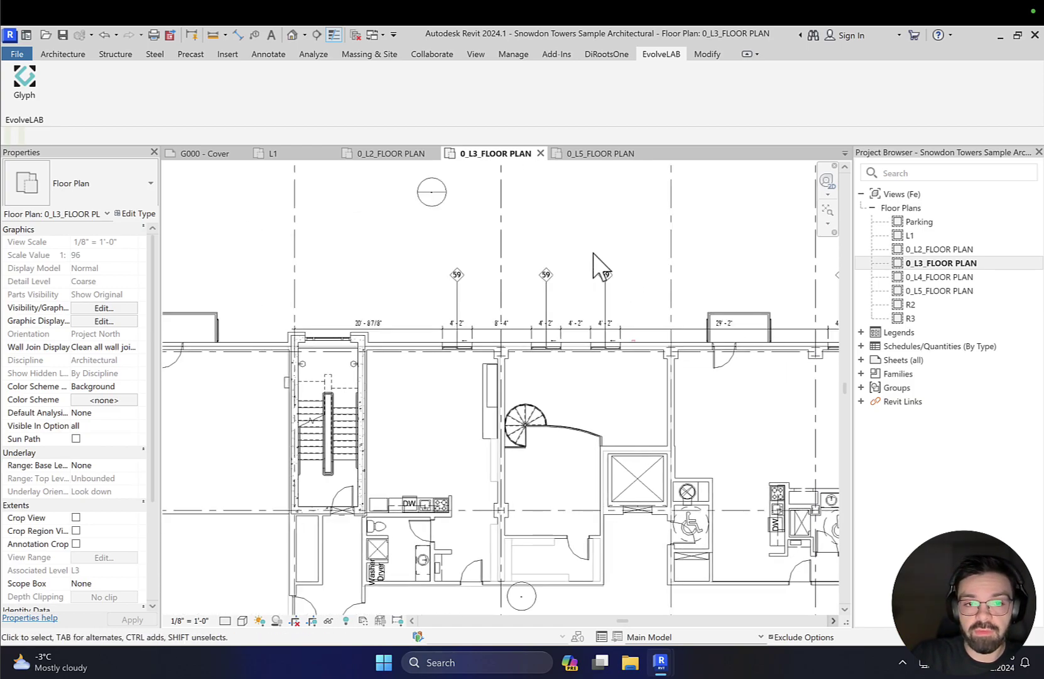
{"action": "middle_click_drag", "start_coordinate": [536, 257], "coordinate": [601, 264]}
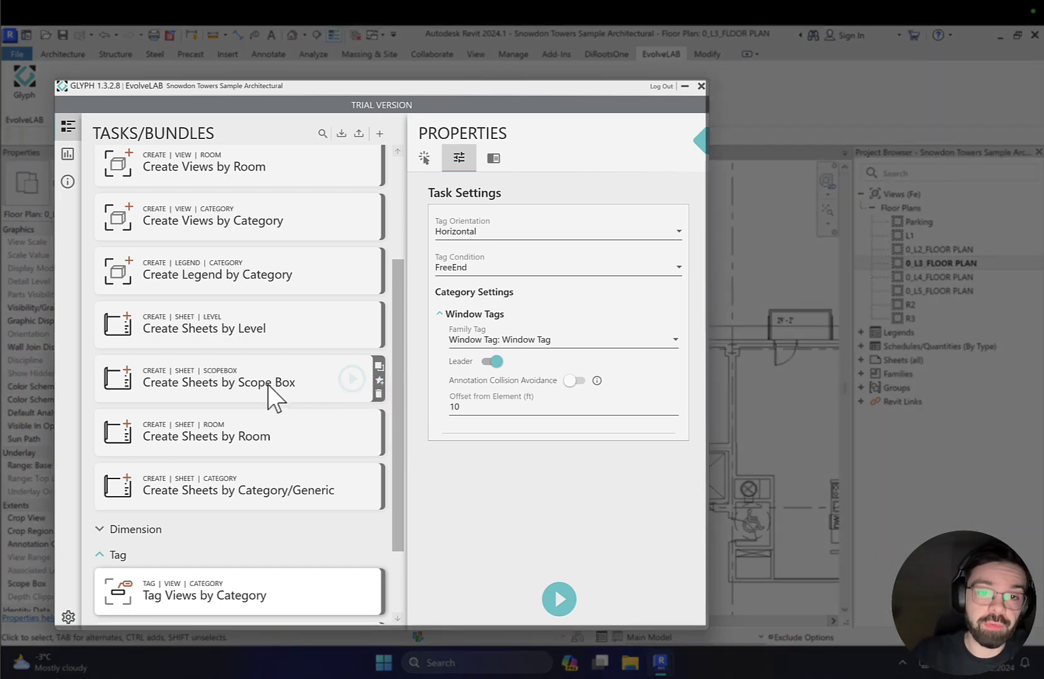
Set up the Create Sheets by Level task for levels L2 to L5 with starting sheet number A0 and titleblock A 8.5 x 11 Vertical.
{"action": "left_click", "coordinate": [215, 313]}
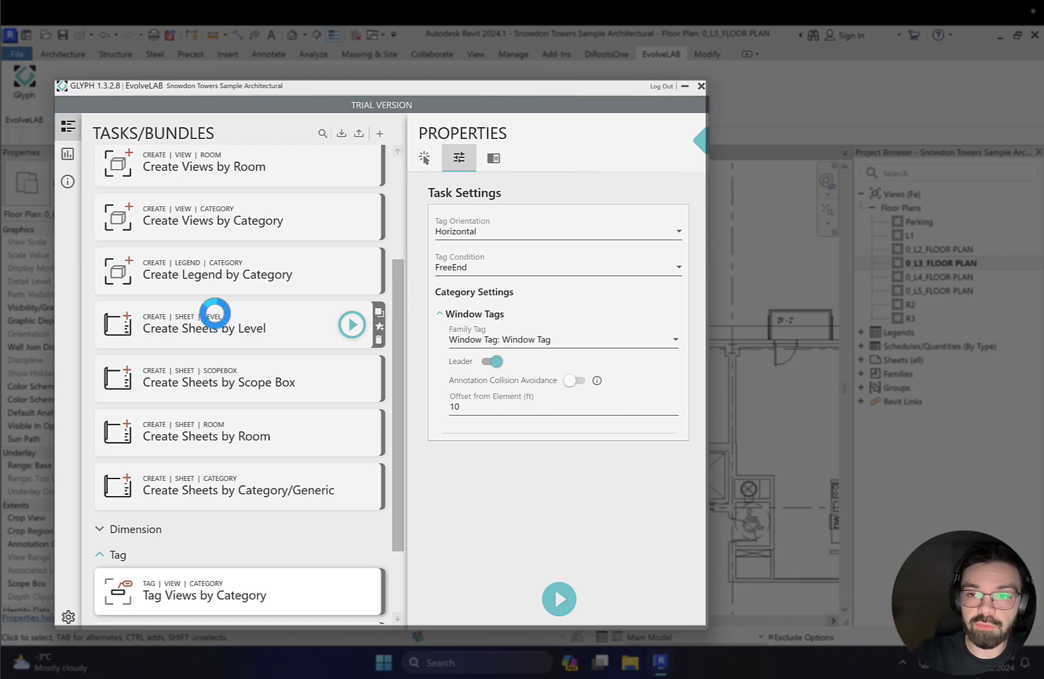
{"action": "left_click", "coordinate": [215, 313]}
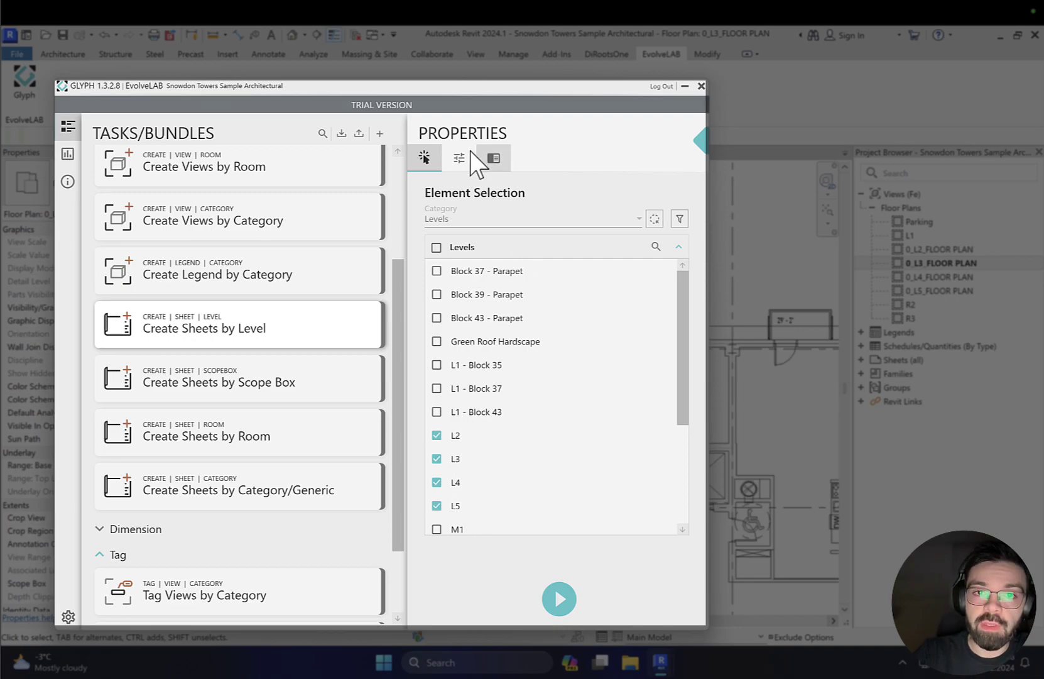
{"action": "left_click", "coordinate": [469, 221]}
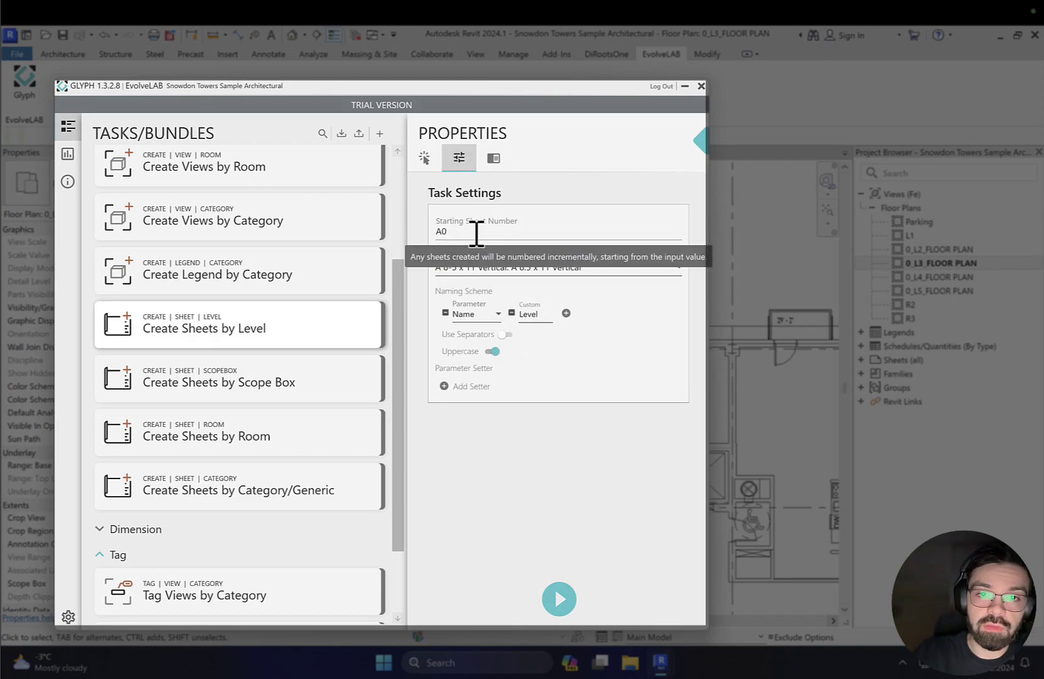
{"action": "left_click", "coordinate": [476, 232]}
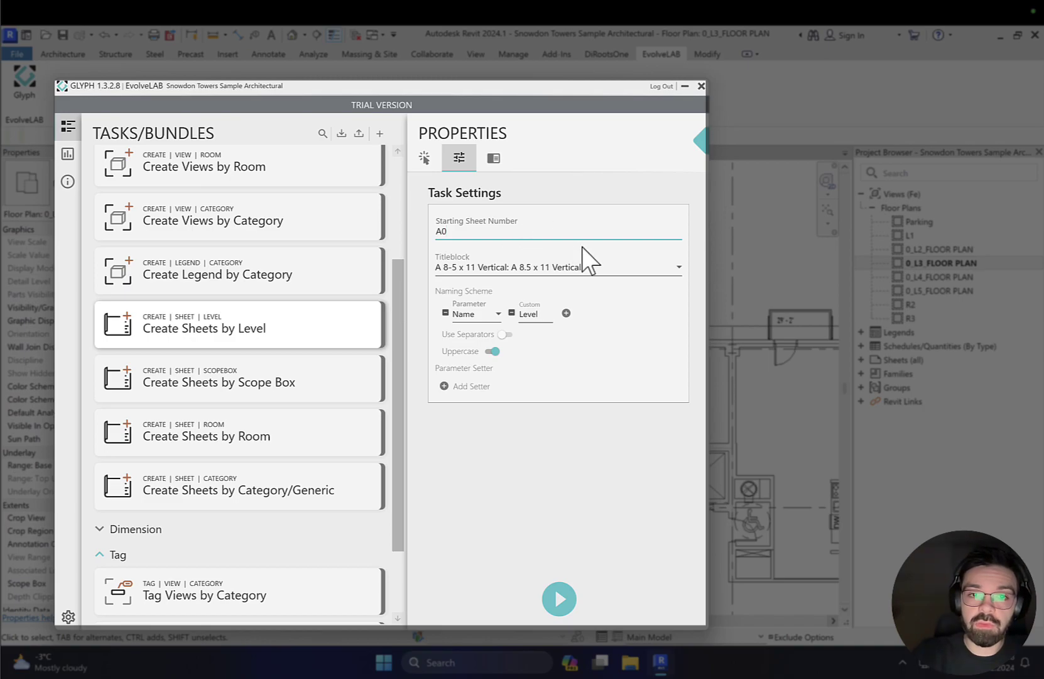
{"action": "left_click", "coordinate": [515, 269]}
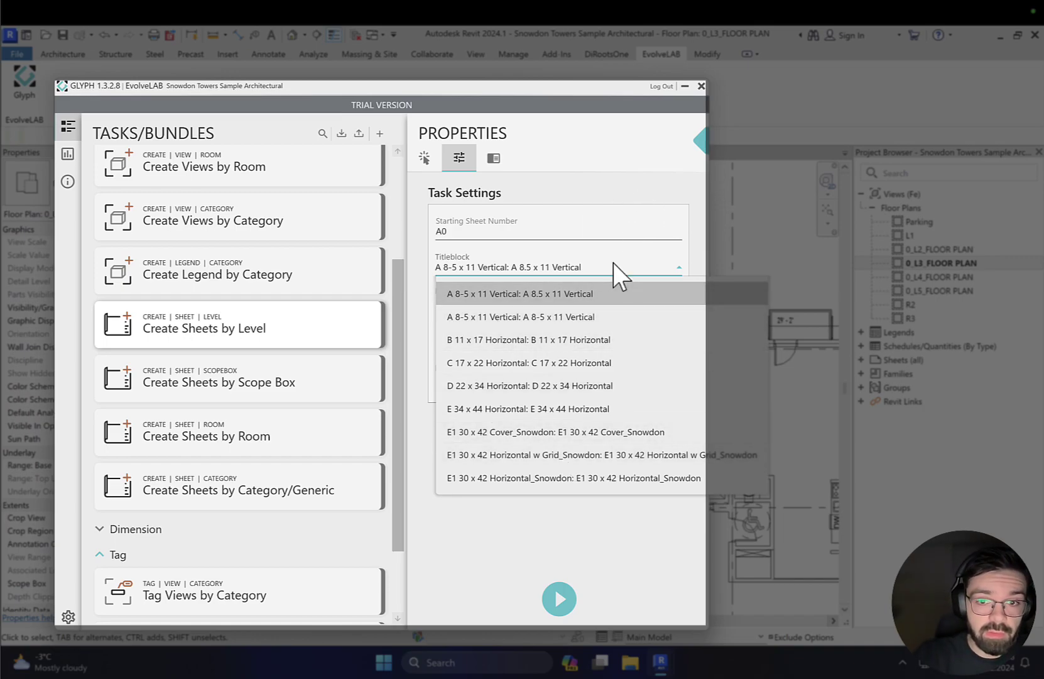
{"action": "left_click", "coordinate": [482, 596]}
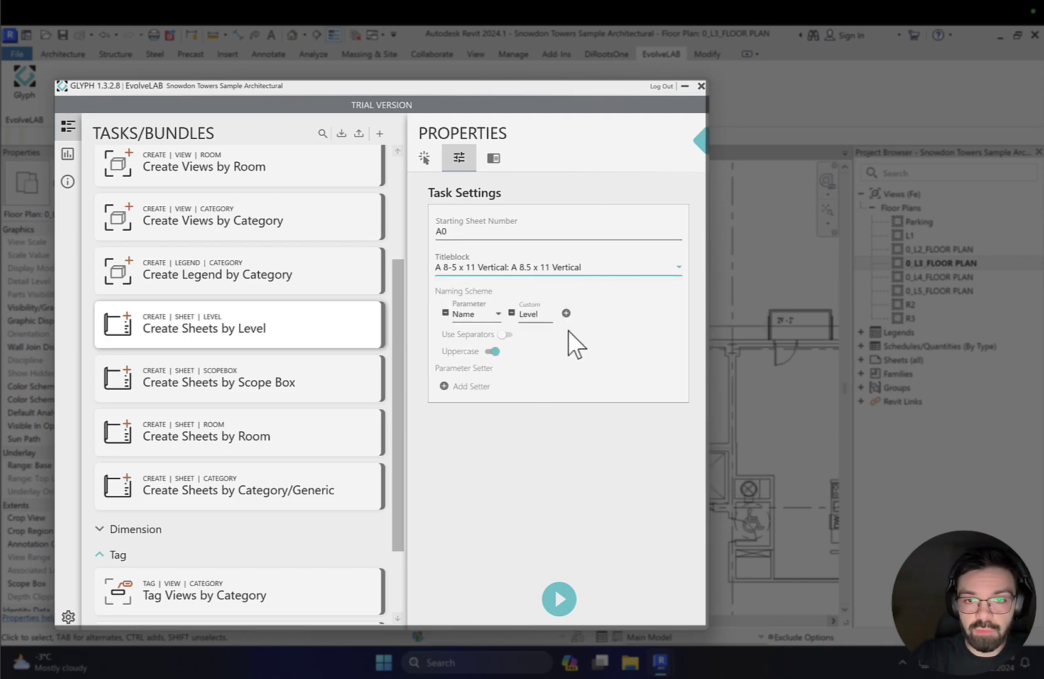
Turn on separators in the sheet naming scheme, using an underscore between the level name and the custom text.
{"action": "left_click", "coordinate": [507, 334]}
{"action": "left_click", "coordinate": [506, 334]}
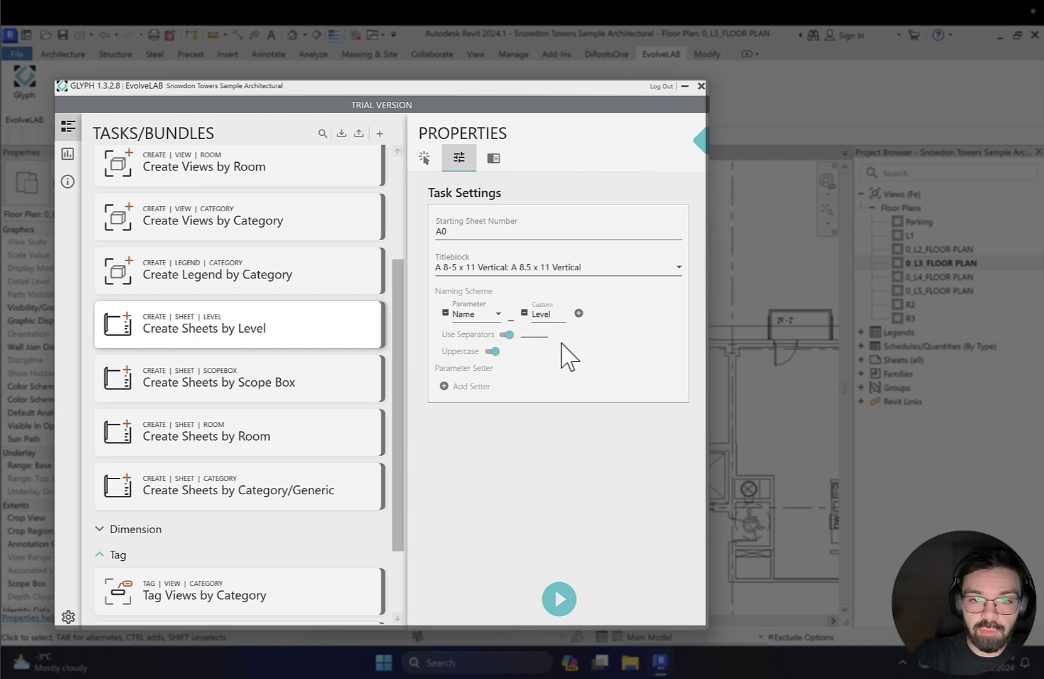
{"action": "left_click", "coordinate": [526, 445]}
Try adding a Scale parameter setter, remove it and run the Create Sheets by Level task.
{"action": "left_click", "coordinate": [444, 386]}
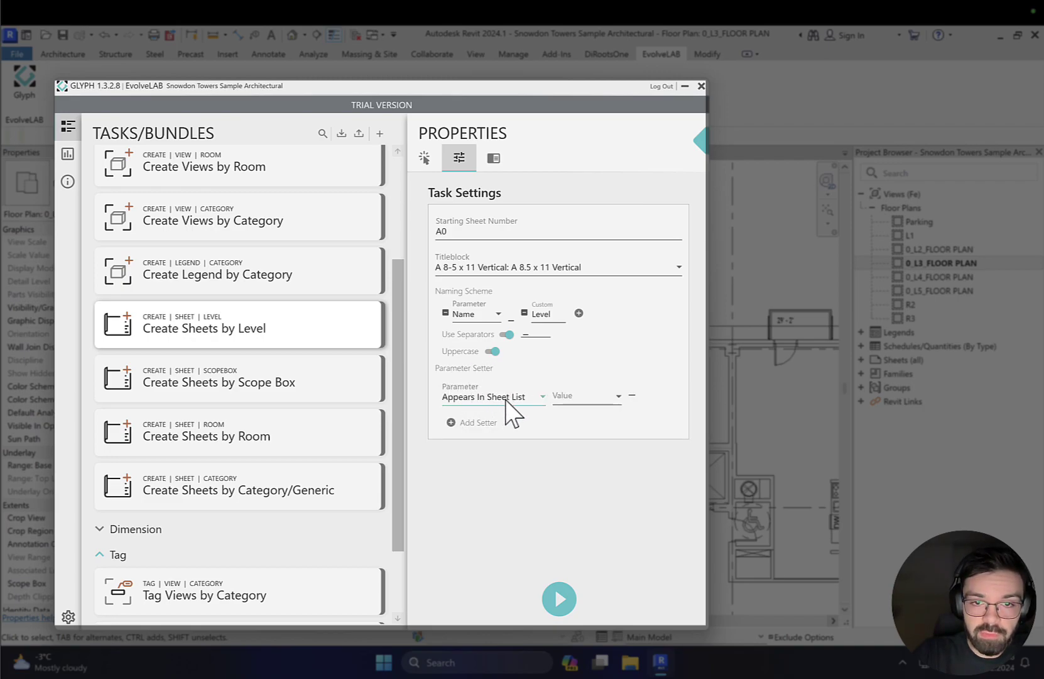
{"action": "left_click", "coordinate": [519, 396]}
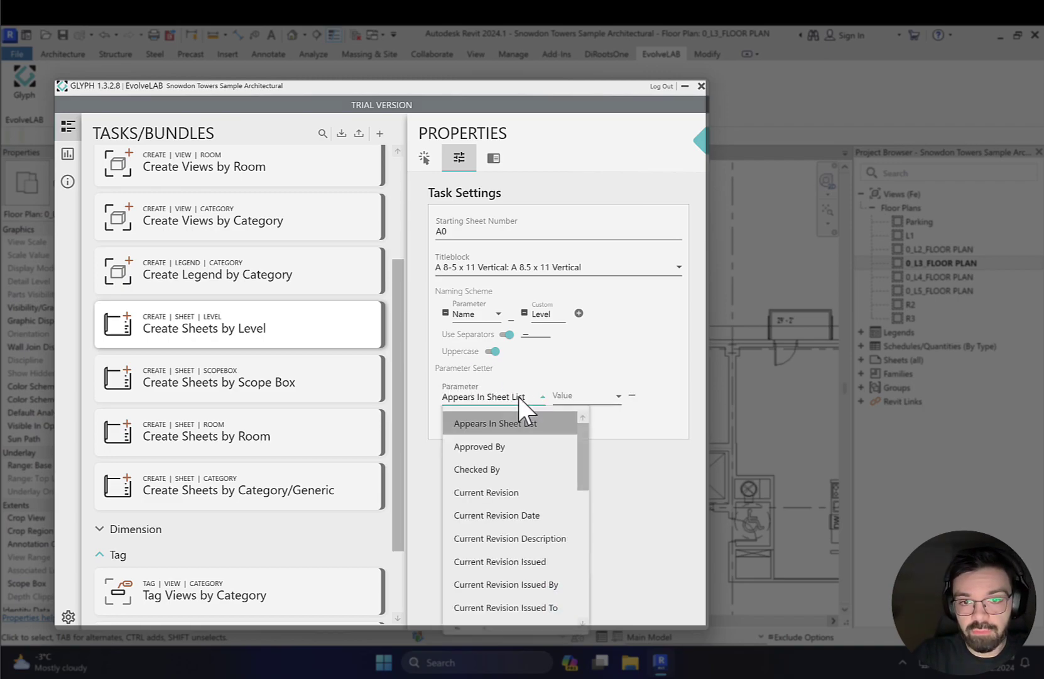
{"action": "scroll", "coordinate": [490, 466], "scroll_direction": "down", "scroll_amount": 5}
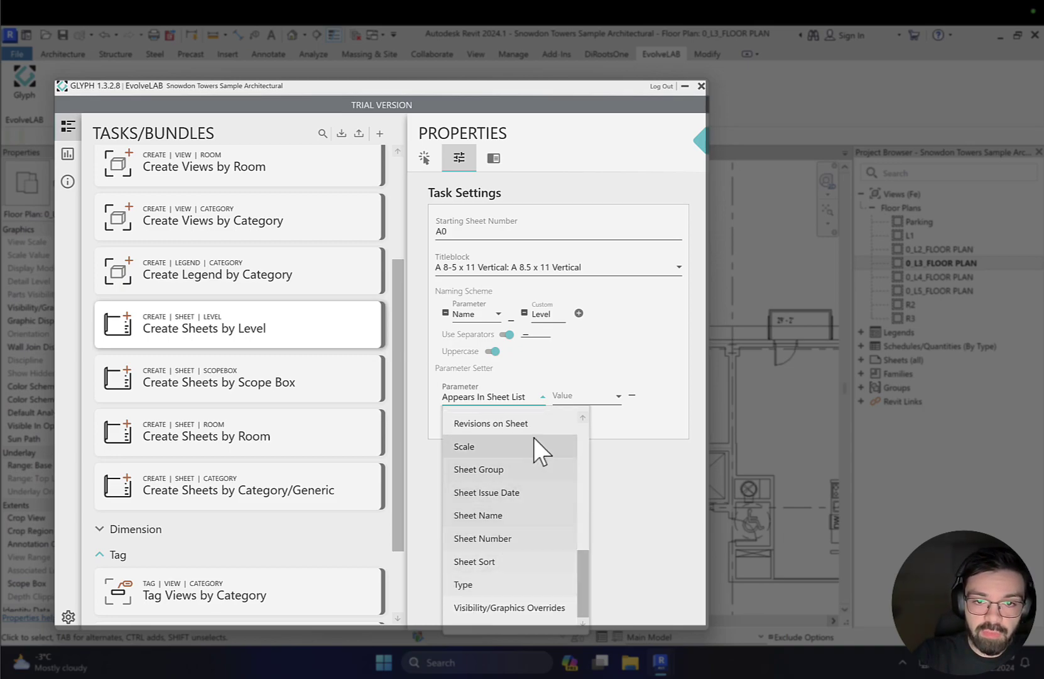
{"action": "left_click", "coordinate": [498, 448]}
{"action": "left_click", "coordinate": [602, 397]}
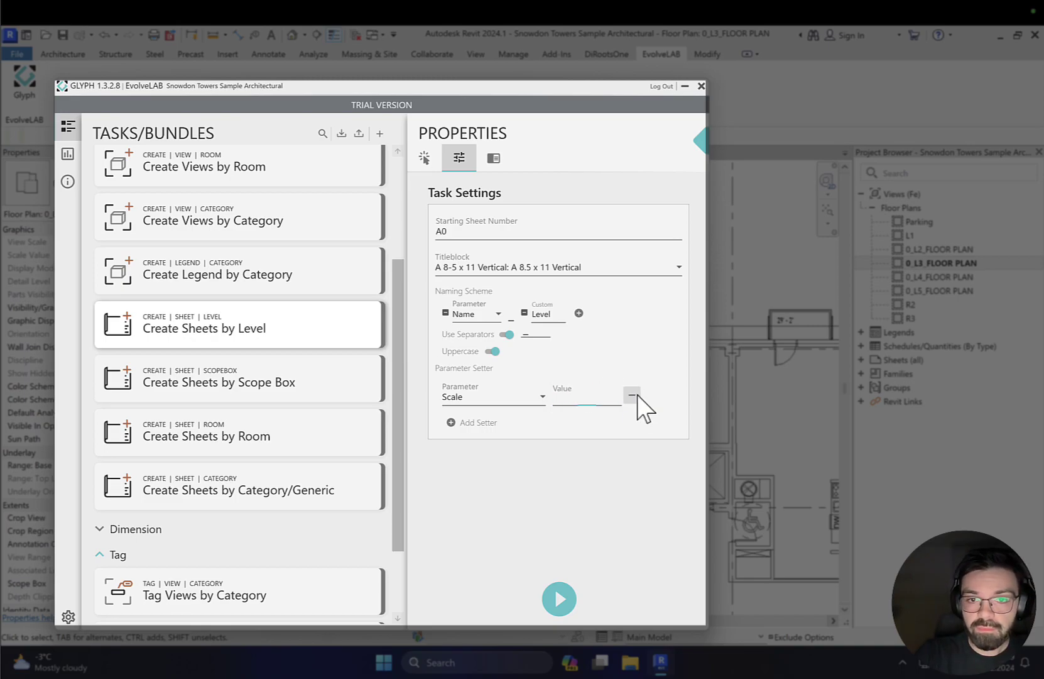
{"action": "left_click", "coordinate": [631, 395]}
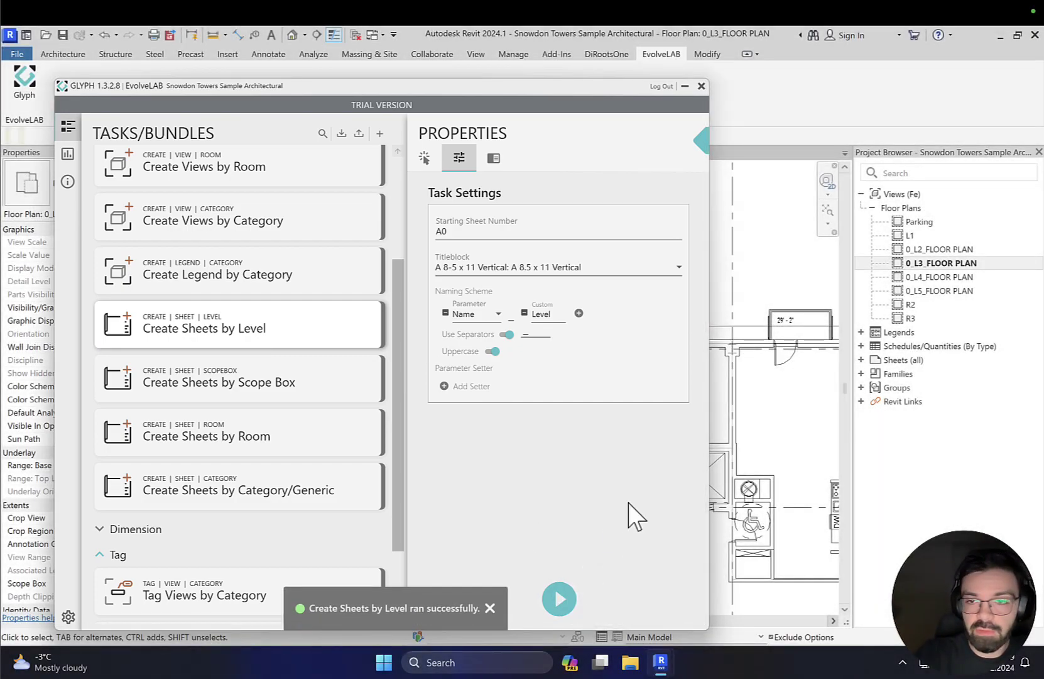
Open the new sheet A0 - L2_LEVEL and close Glyph to view it.
{"action": "left_click", "coordinate": [864, 360]}
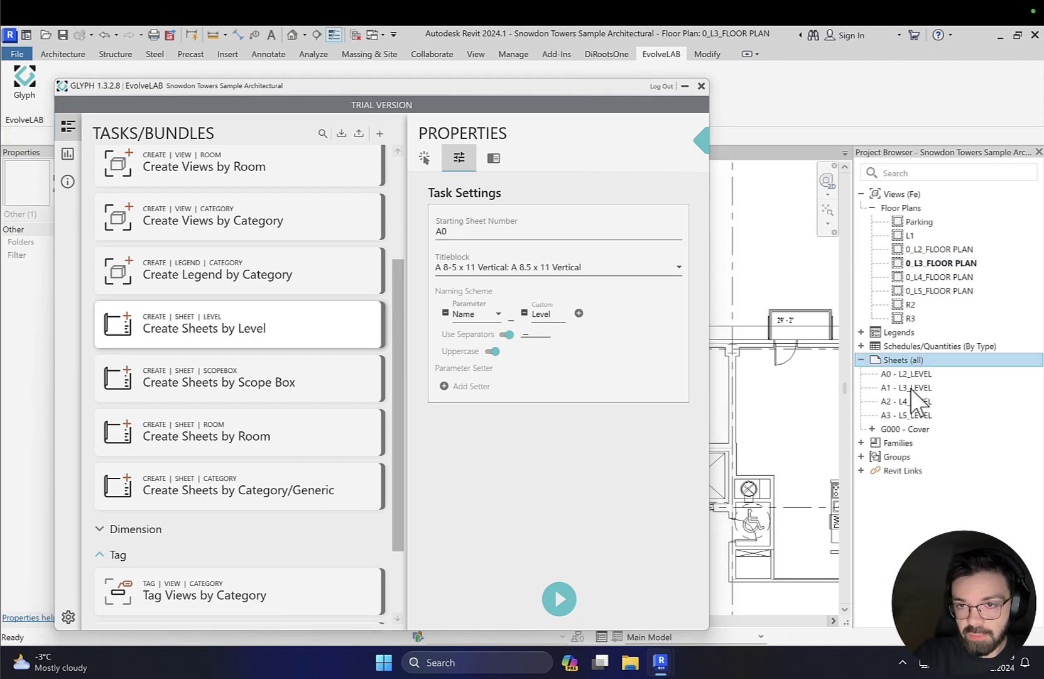
{"action": "double_click", "coordinate": [915, 374]}
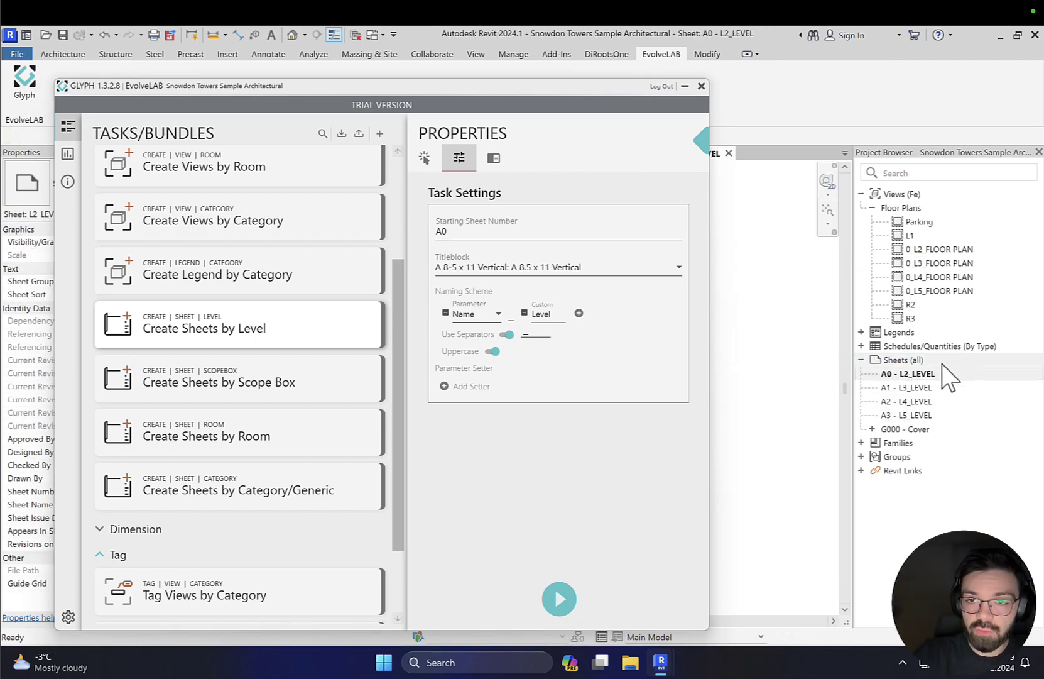
{"action": "left_click", "coordinate": [701, 86]}
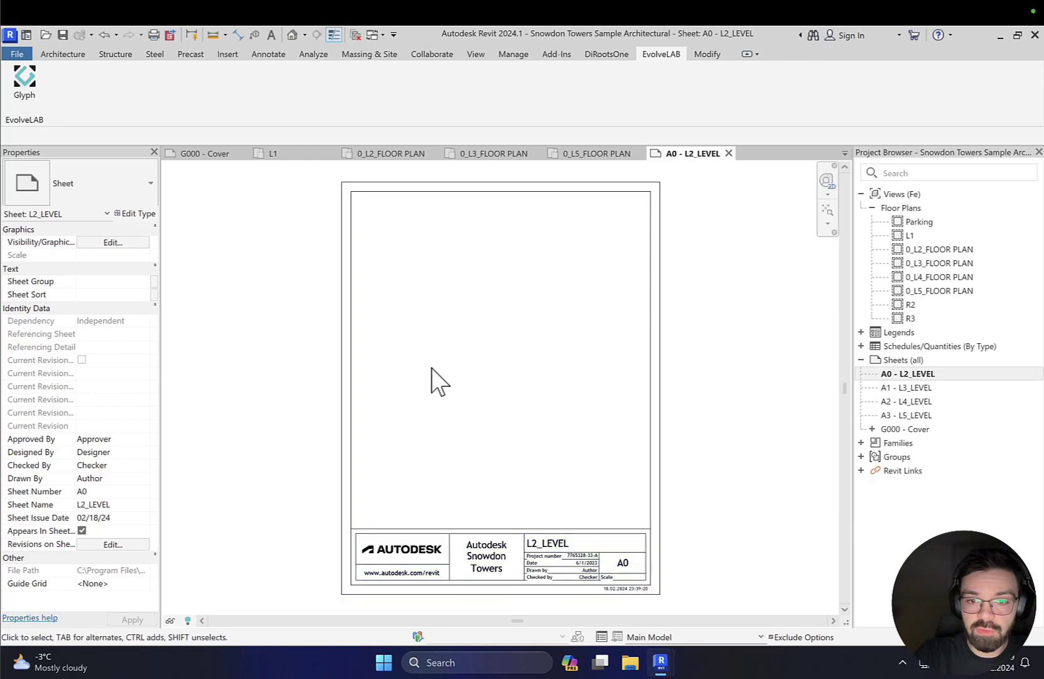
Check sheets A1 - L3_LEVEL, A2 - L4_LEVEL and A3 - L5_LEVEL, return to A0 - L2_LEVEL and inspect its title block.
{"action": "left_click", "coordinate": [920, 387]}
{"action": "double_click", "coordinate": [921, 387]}
{"action": "double_click", "coordinate": [914, 402]}
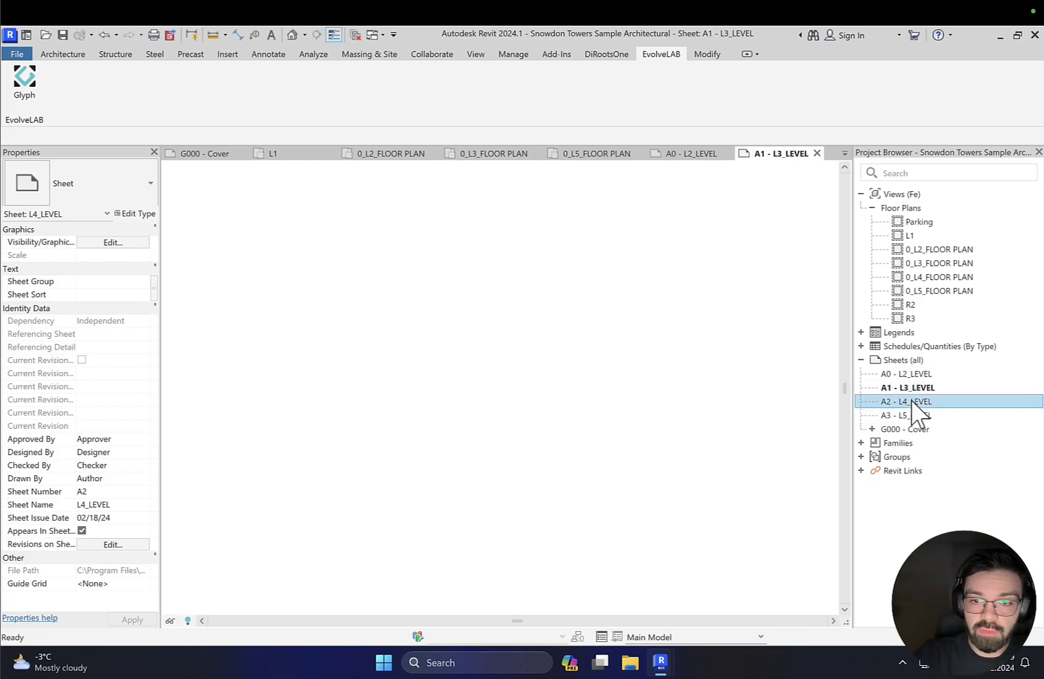
{"action": "double_click", "coordinate": [922, 415]}
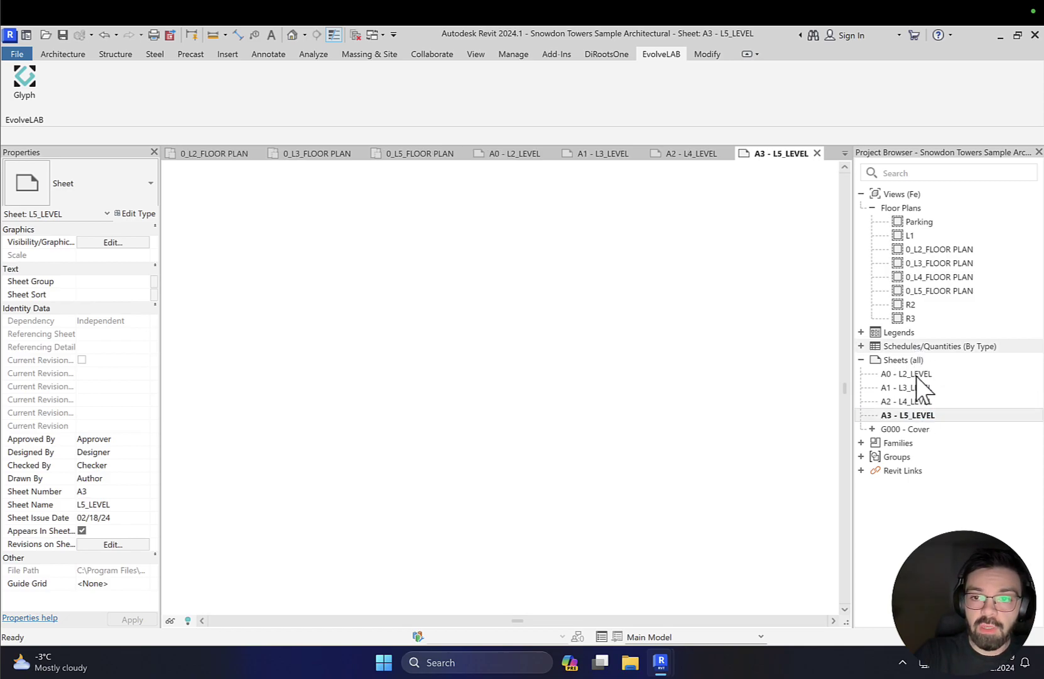
{"action": "double_click", "coordinate": [915, 387]}
{"action": "double_click", "coordinate": [914, 374]}
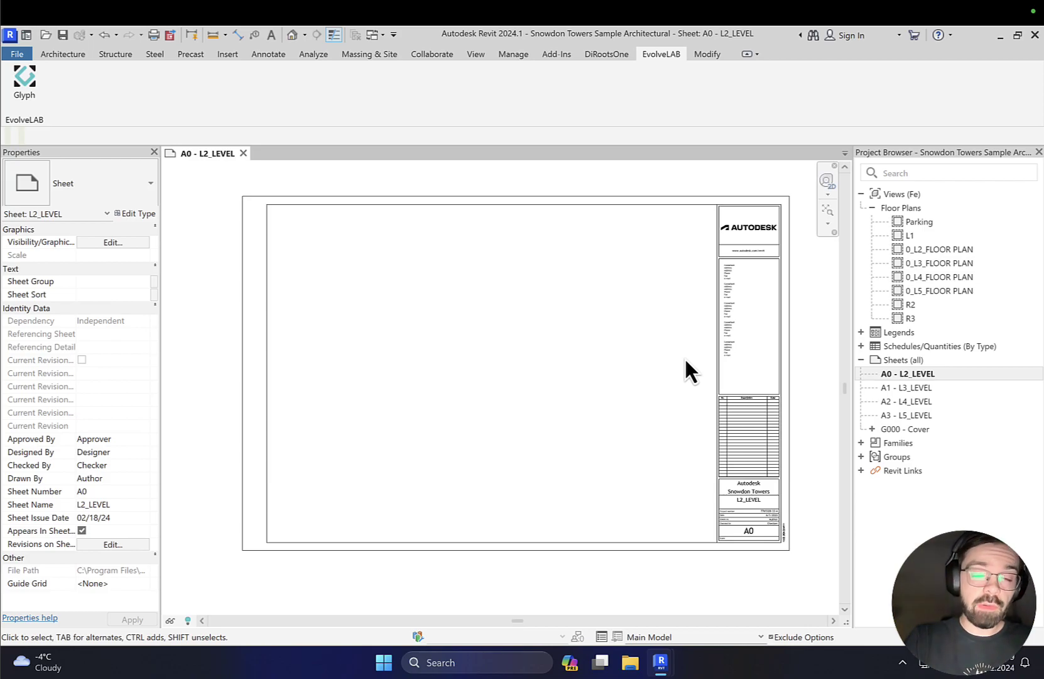
{"action": "left_click_drag", "start_coordinate": [388, 348], "coordinate": [222, 424]}
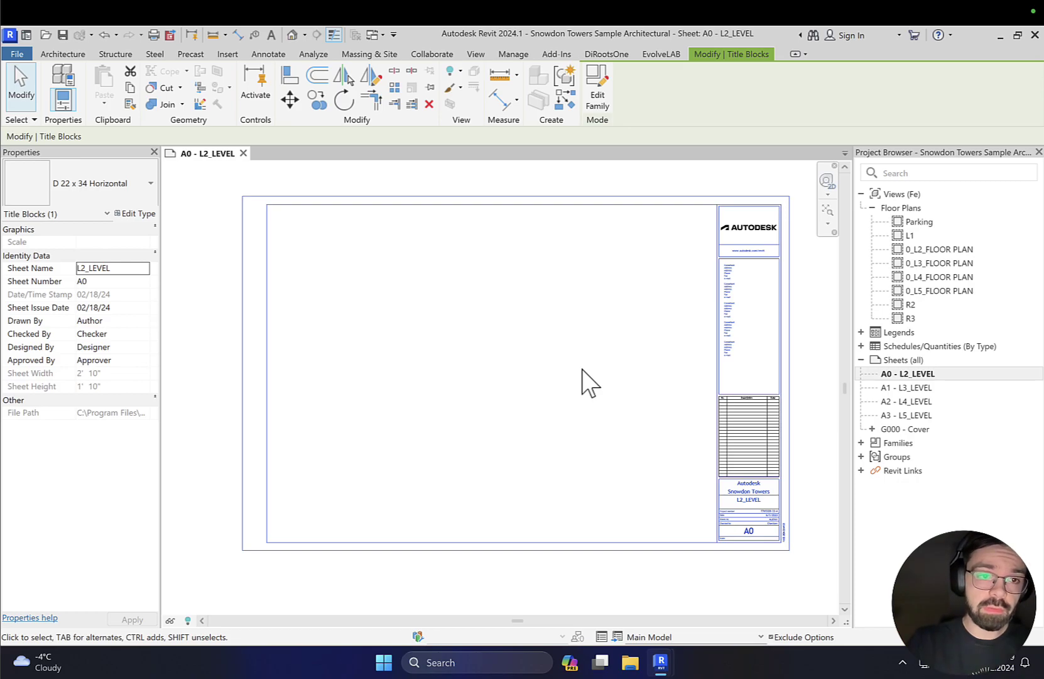
{"action": "left_click", "coordinate": [559, 362]}
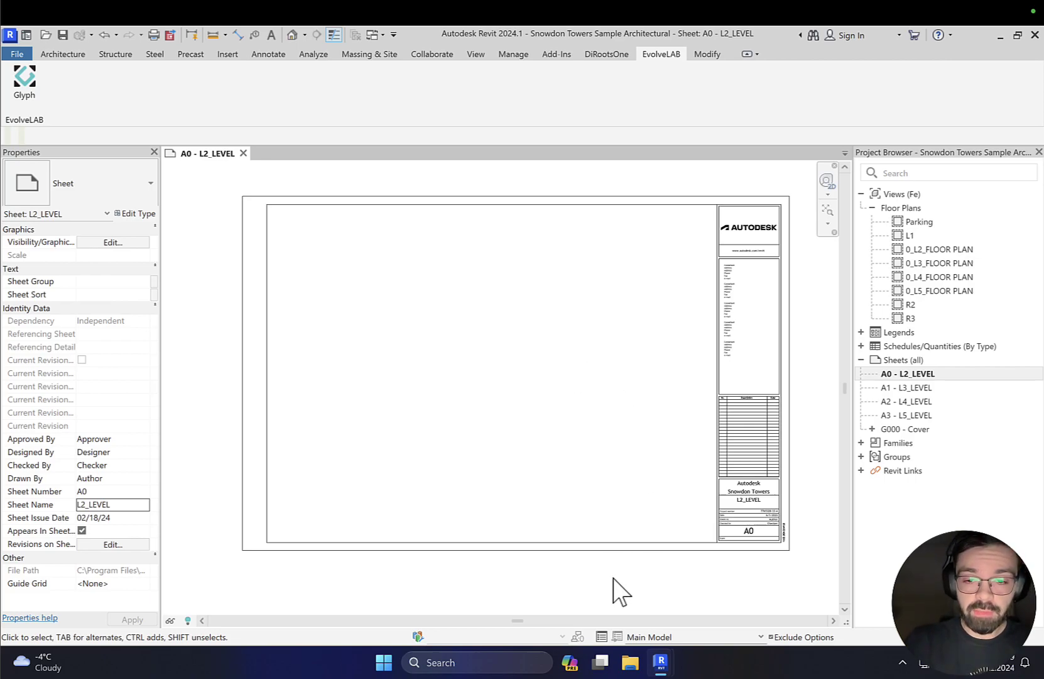
Bring back Glyph and choose sheet A0 - L2_LEVEL and view 0_L2_FLOOR PLAN for the Place Views on Sheets task.
{"action": "mouse_move", "coordinate": [661, 662]}
{"action": "left_click", "coordinate": [721, 613]}
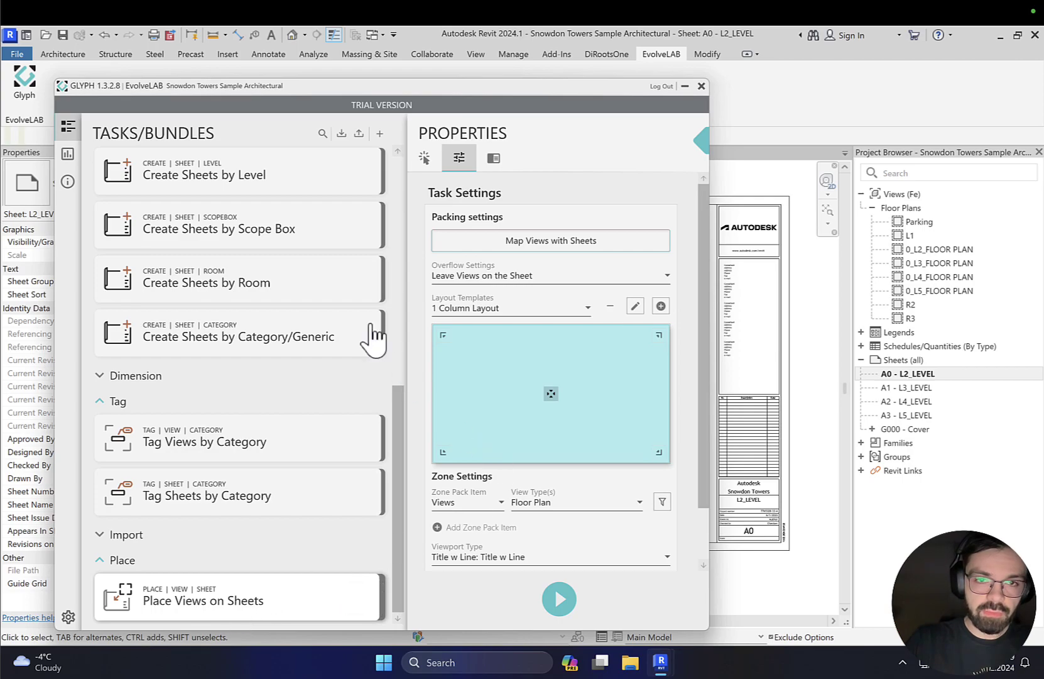
{"action": "left_click", "coordinate": [423, 155]}
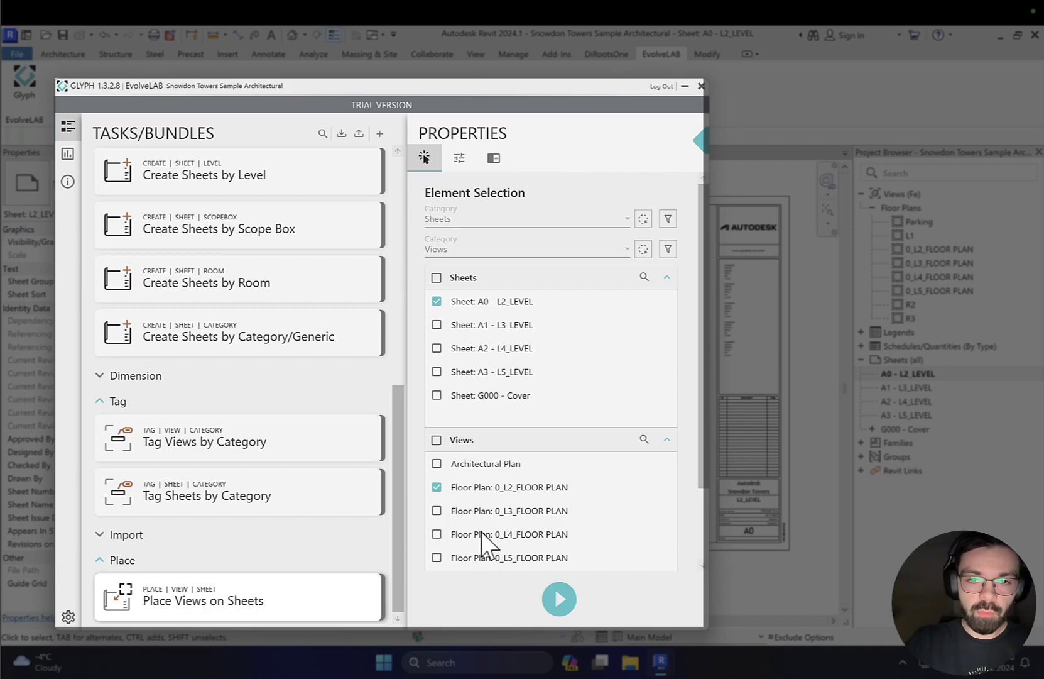
{"action": "left_click_drag", "start_coordinate": [691, 436], "coordinate": [691, 524]}
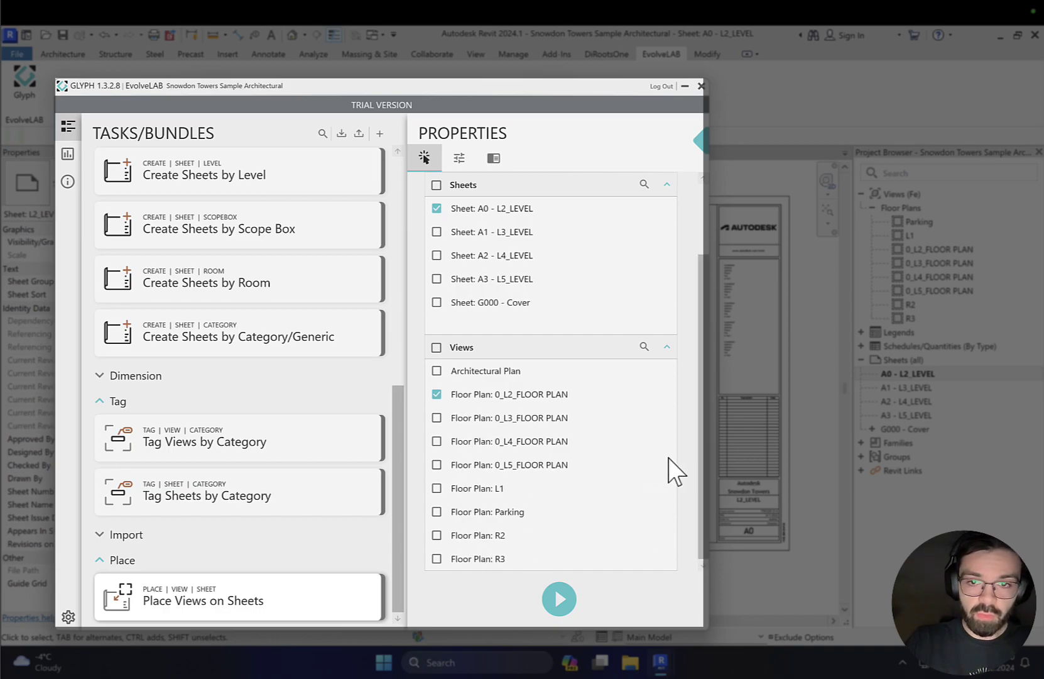
{"action": "left_click_drag", "start_coordinate": [699, 434], "coordinate": [706, 349]}
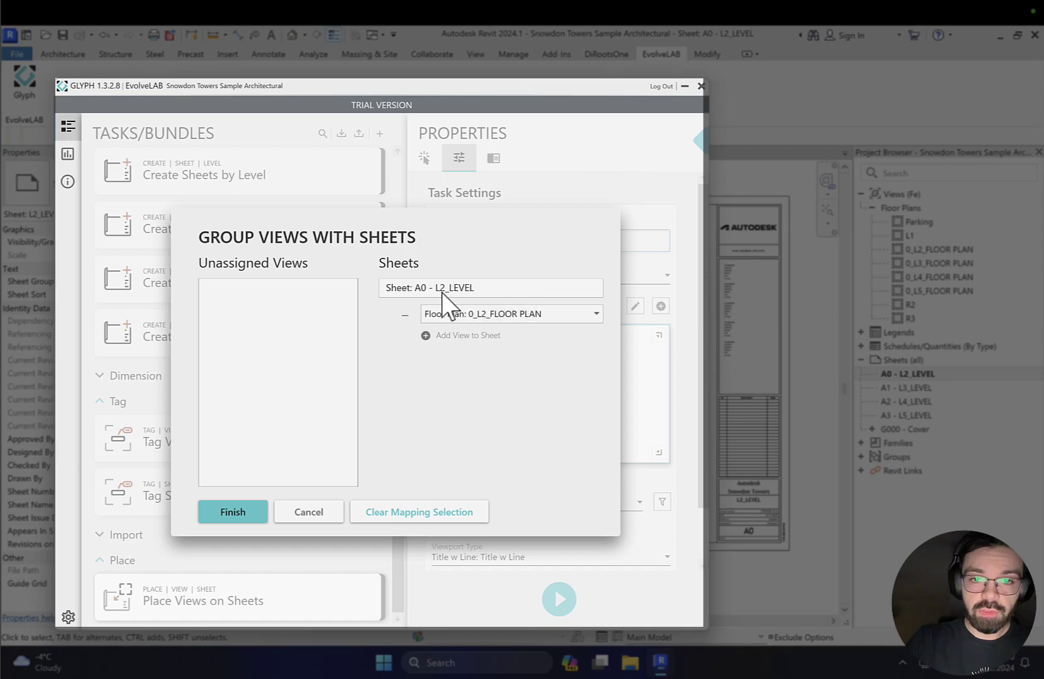
Map the 0_L2_FLOOR PLAN view to sheet A0 - L2_LEVEL and finish the view grouping.
{"action": "left_click", "coordinate": [473, 314]}
{"action": "left_click", "coordinate": [472, 314]}
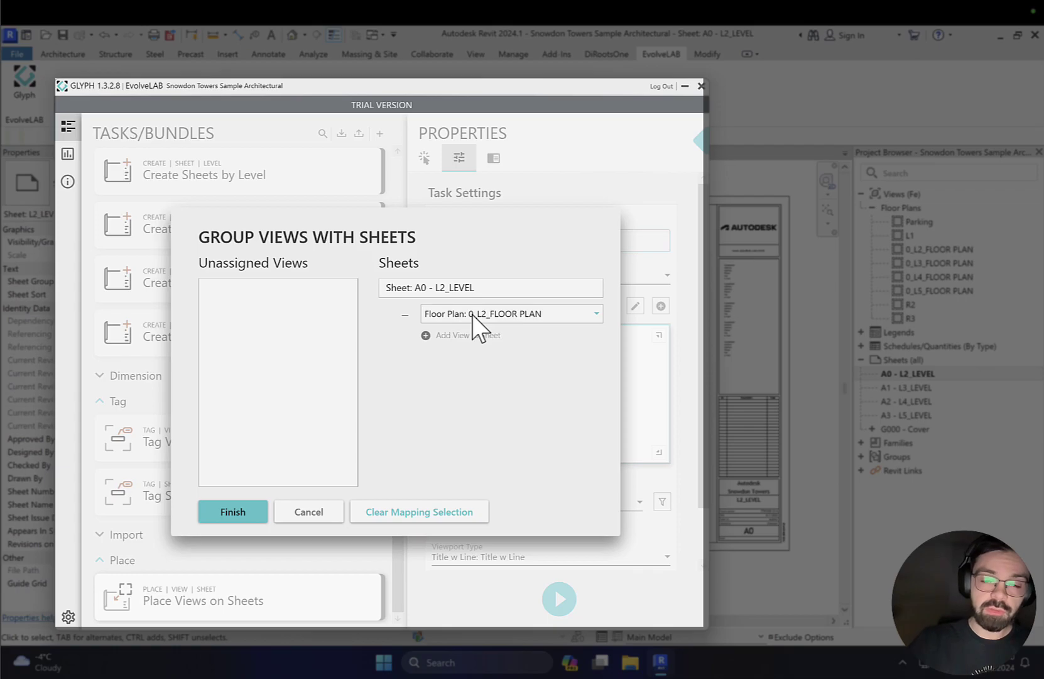
{"action": "left_click", "coordinate": [426, 335]}
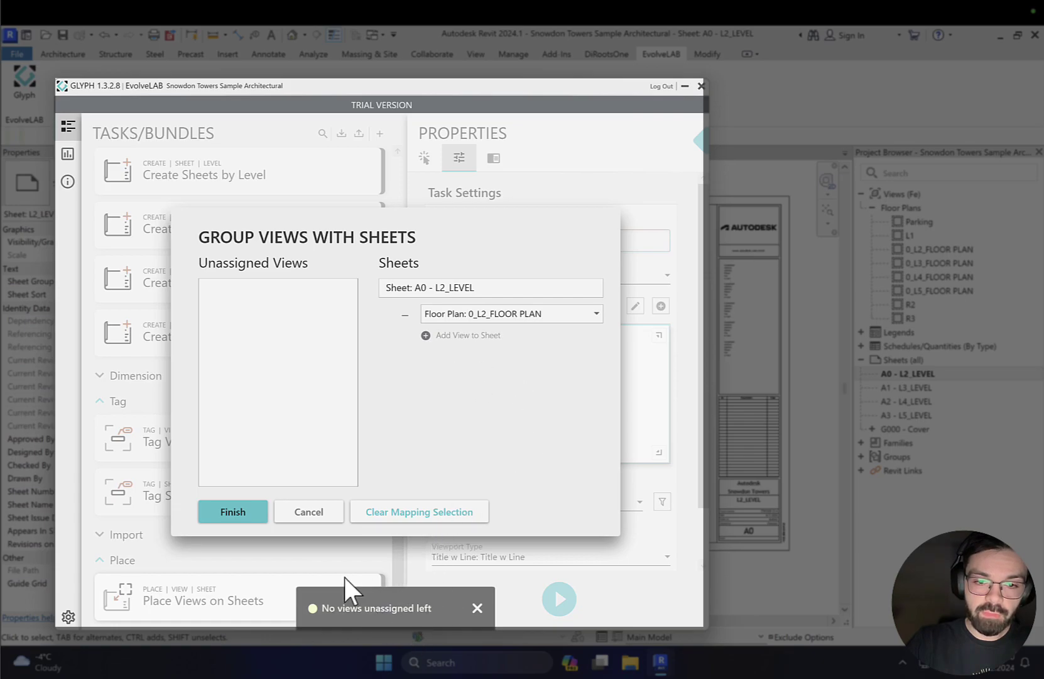
{"action": "left_click", "coordinate": [242, 513]}
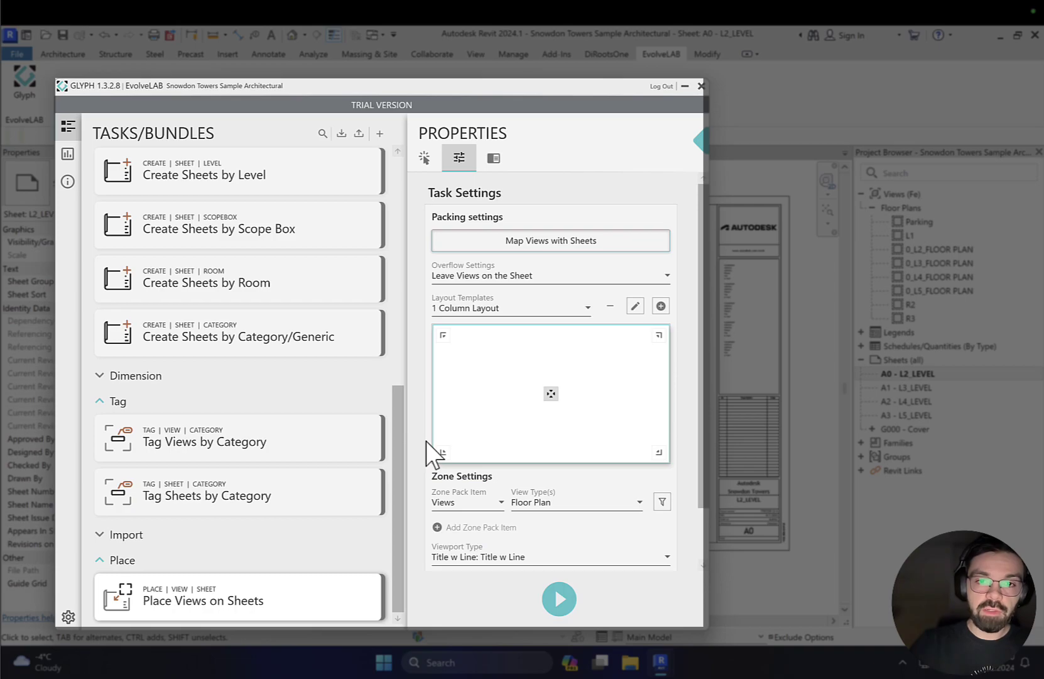
Review the Overflow Settings and Layout Templates options for Place Views on Sheets, keeping Leave Views on the Sheet and 1 Column Layout.
{"action": "left_click", "coordinate": [515, 373]}
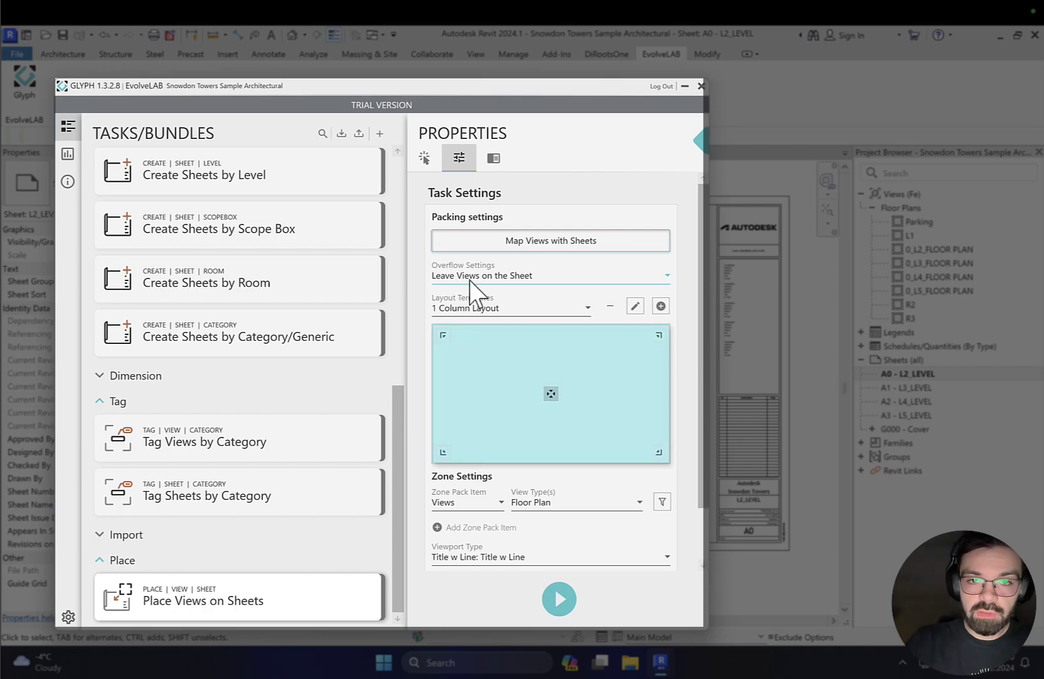
{"action": "left_click", "coordinate": [501, 277]}
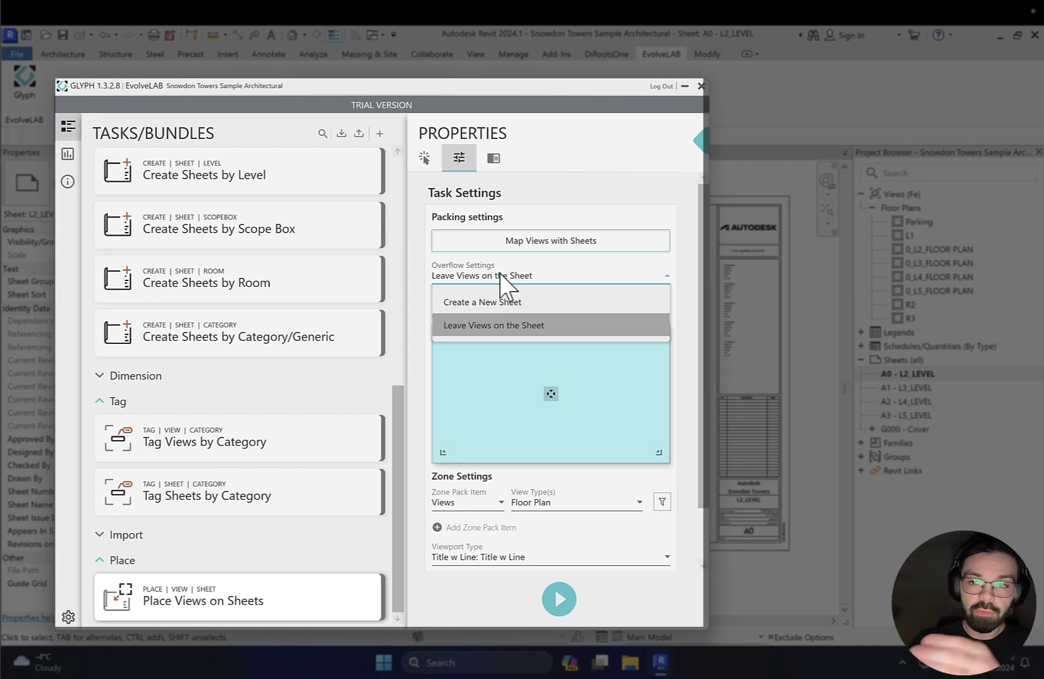
{"action": "left_click", "coordinate": [620, 276]}
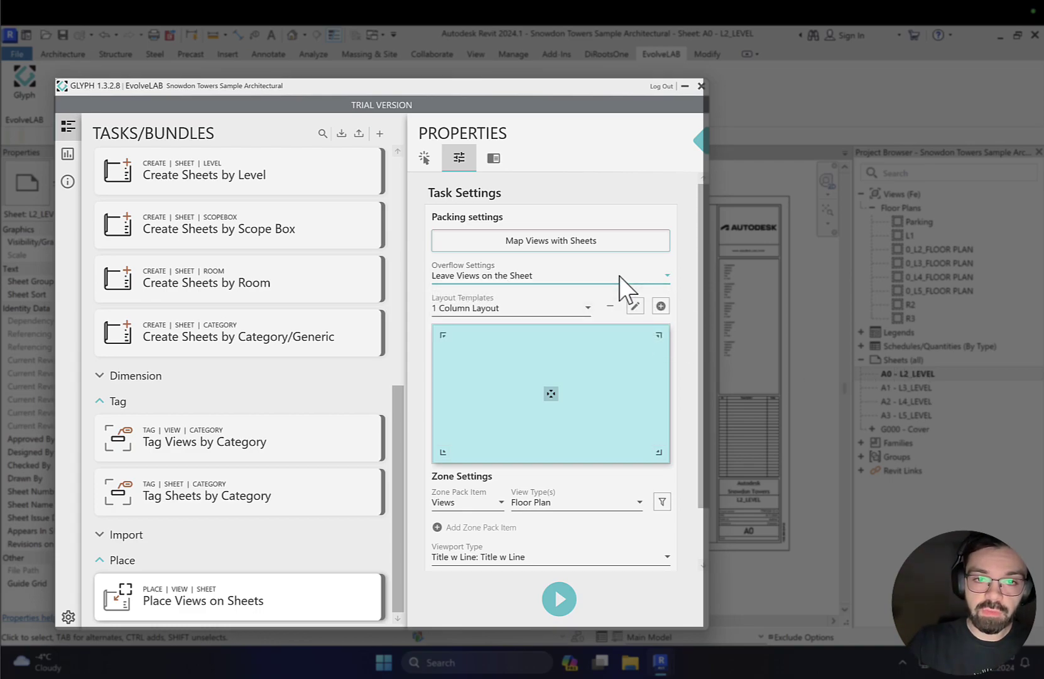
{"action": "left_click", "coordinate": [520, 310]}
{"action": "left_click", "coordinate": [505, 308]}
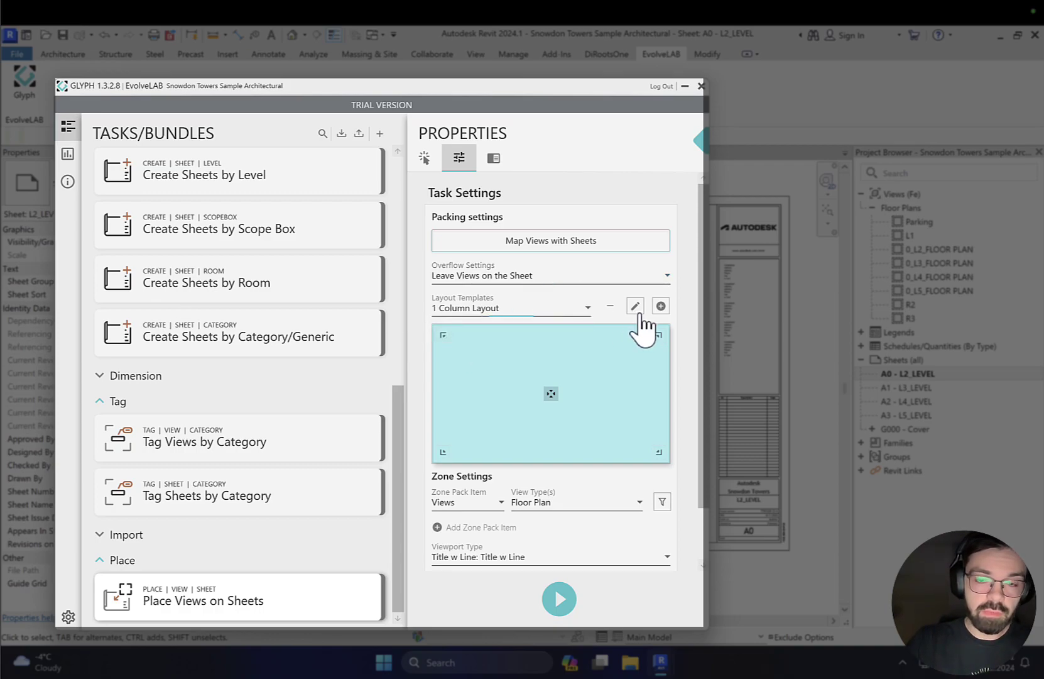
Try splitting the layout template into three rows with the middle row divided 32 to 68, and cancel the layout edit.
{"action": "left_click", "coordinate": [635, 305]}
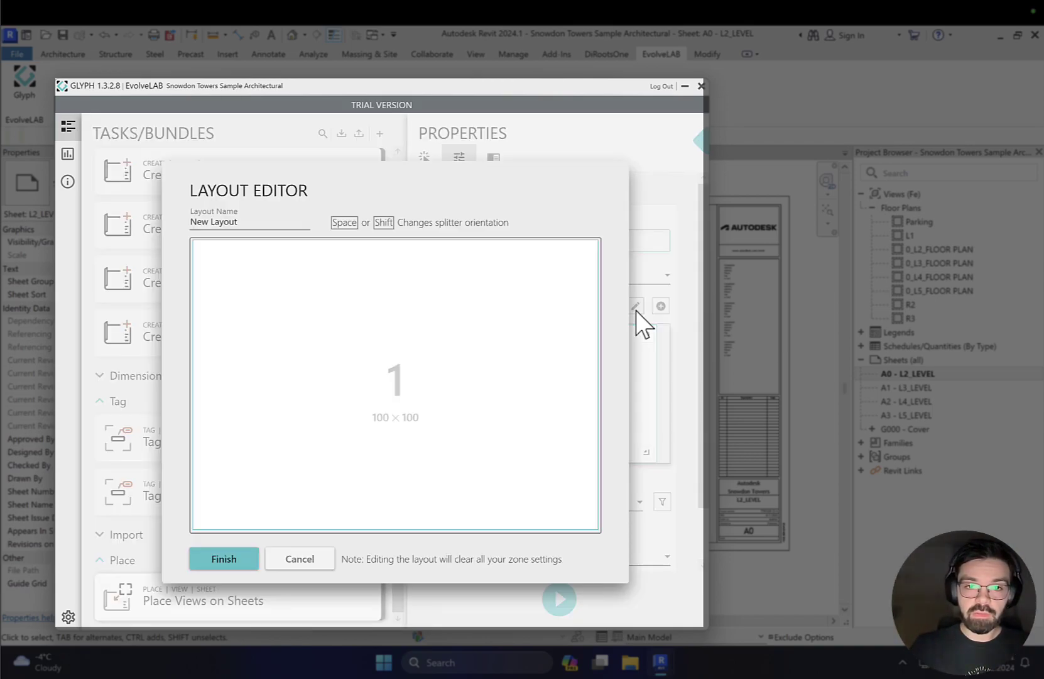
{"action": "left_click", "coordinate": [491, 317]}
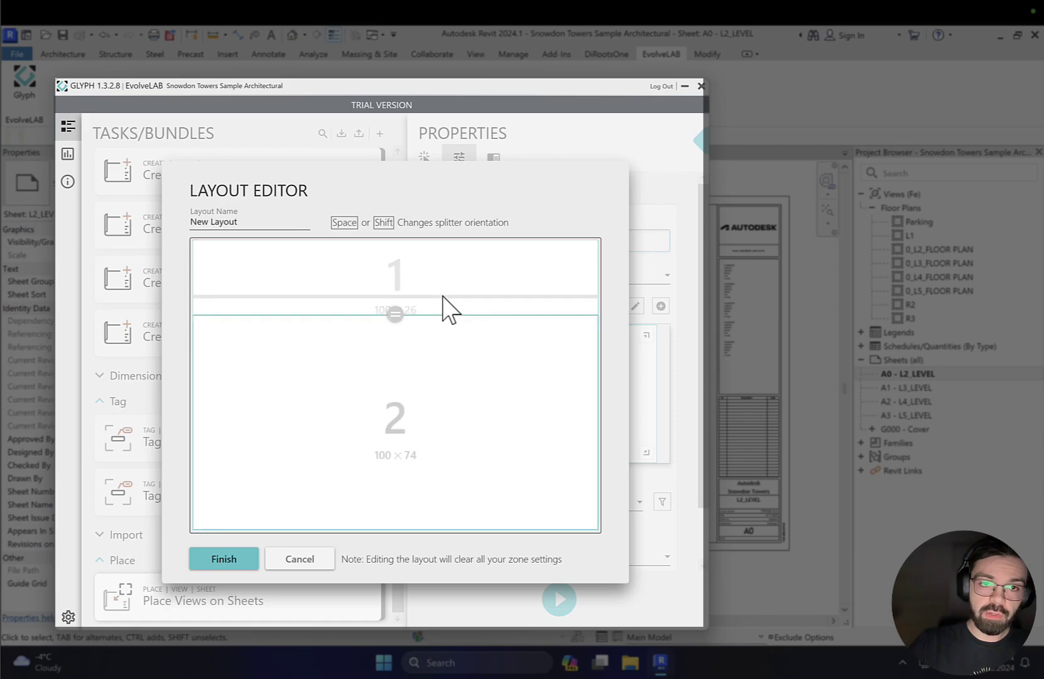
{"action": "left_click", "coordinate": [457, 406]}
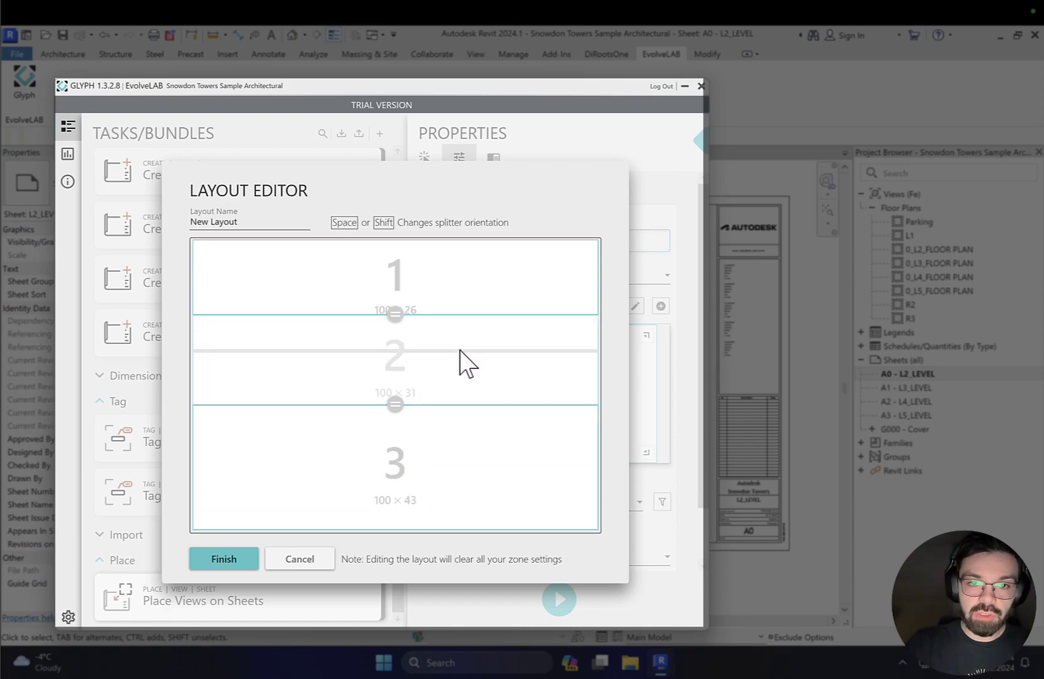
{"action": "key", "text": "shift"}
{"action": "left_click", "coordinate": [298, 364]}
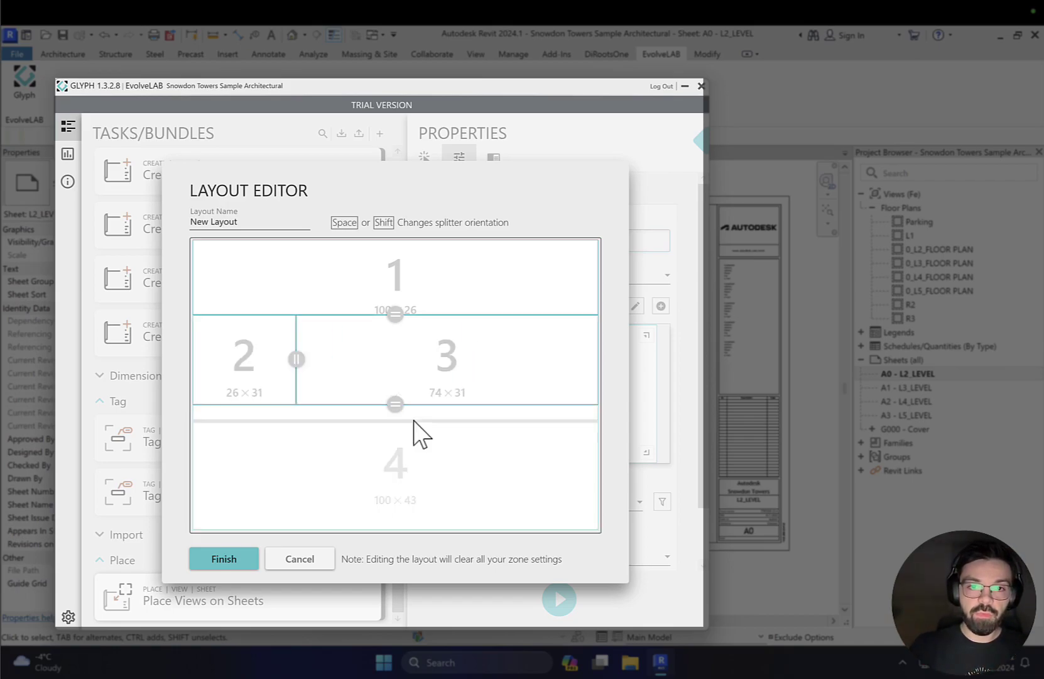
{"action": "left_click_drag", "start_coordinate": [296, 360], "coordinate": [322, 369]}
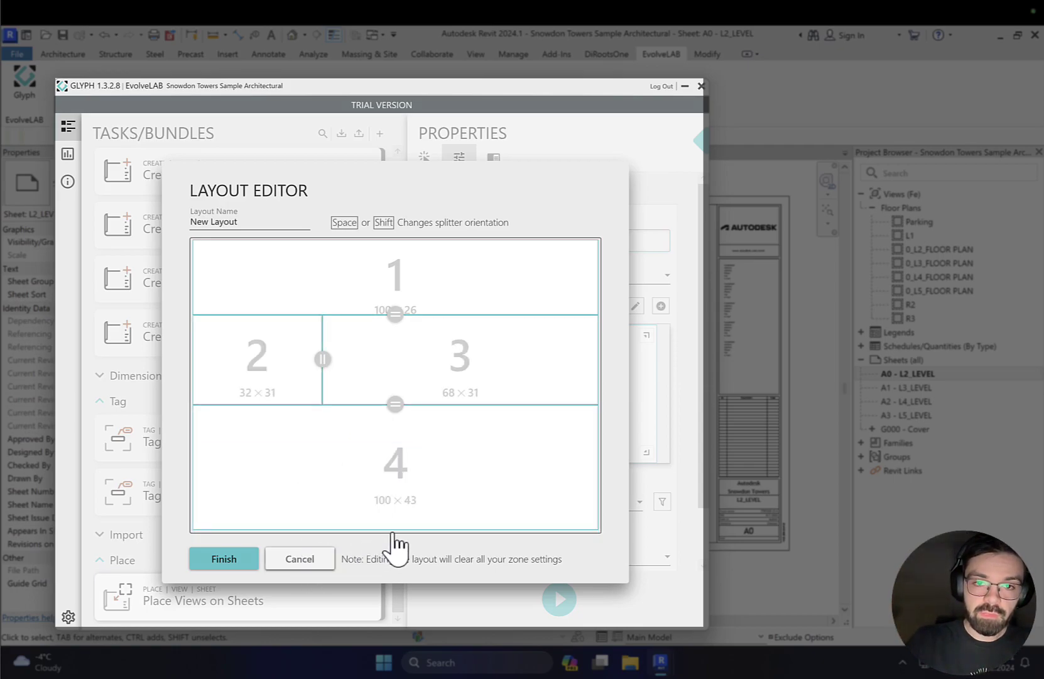
{"action": "left_click", "coordinate": [303, 558]}
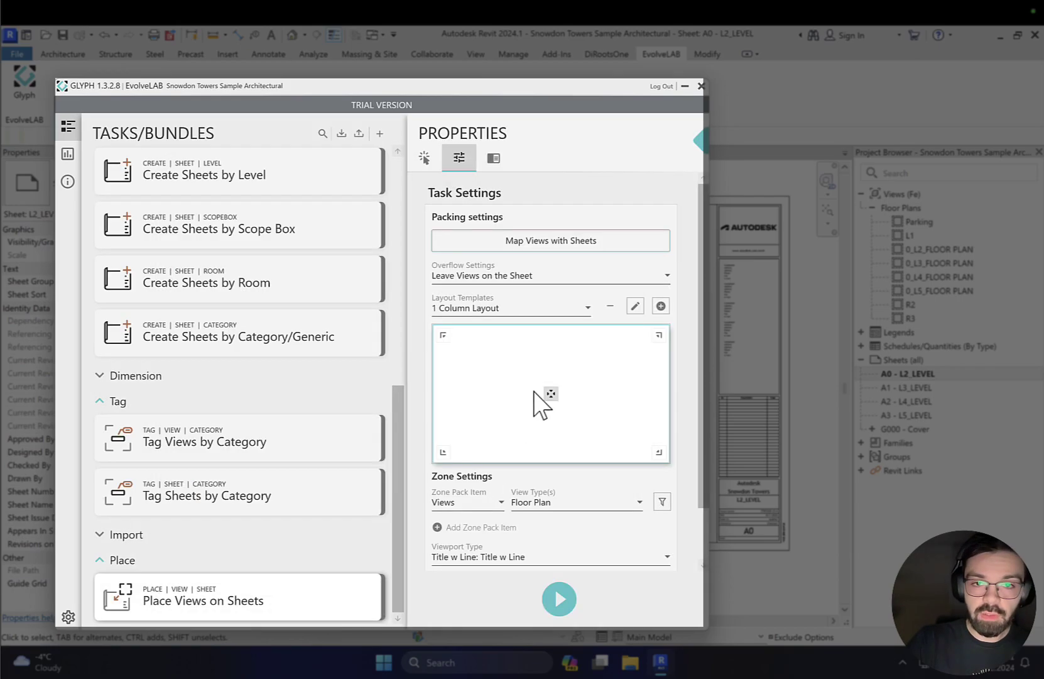
Anchor the layout zone to its upper-left corner, run Place Views on Sheets and close Glyph.
{"action": "left_click", "coordinate": [441, 336]}
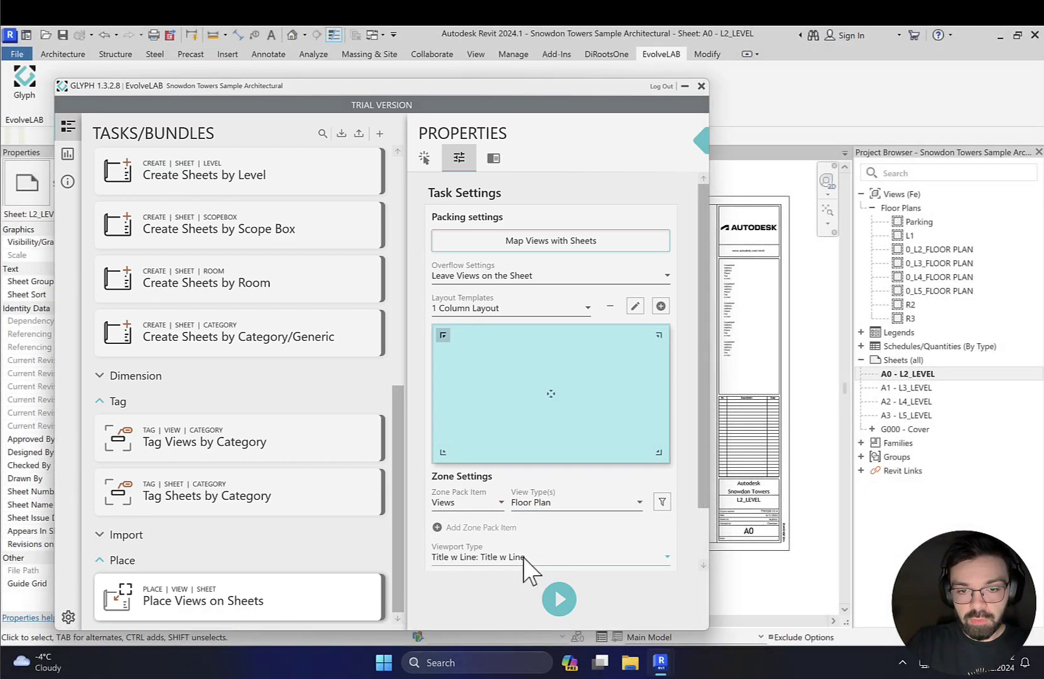
{"action": "left_click", "coordinate": [559, 600]}
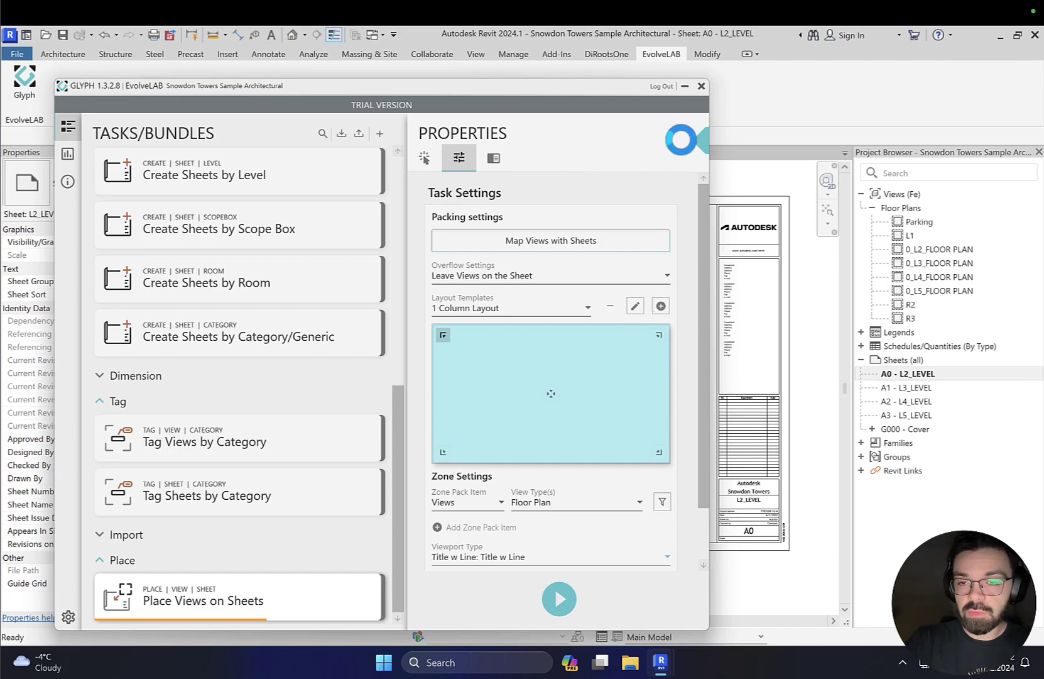
{"action": "left_click", "coordinate": [701, 86]}
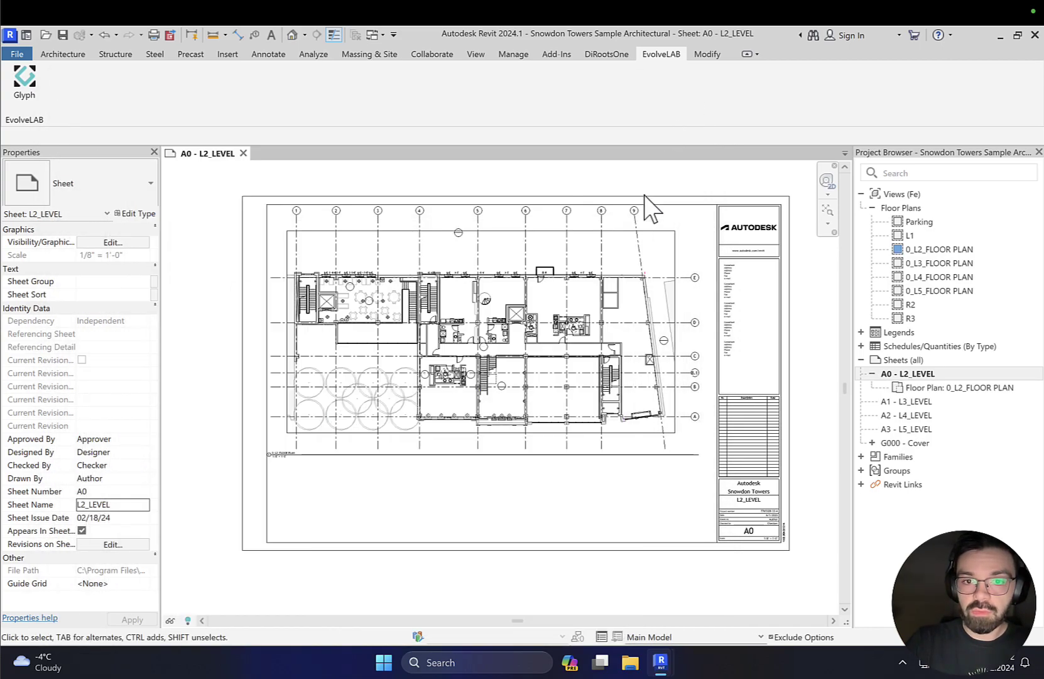
Inspect the floor plan viewport placed on sheet A0 - L2_LEVEL, including its position and its scope box and view template properties.
{"action": "left_click", "coordinate": [276, 295]}
{"action": "left_click", "coordinate": [511, 499]}
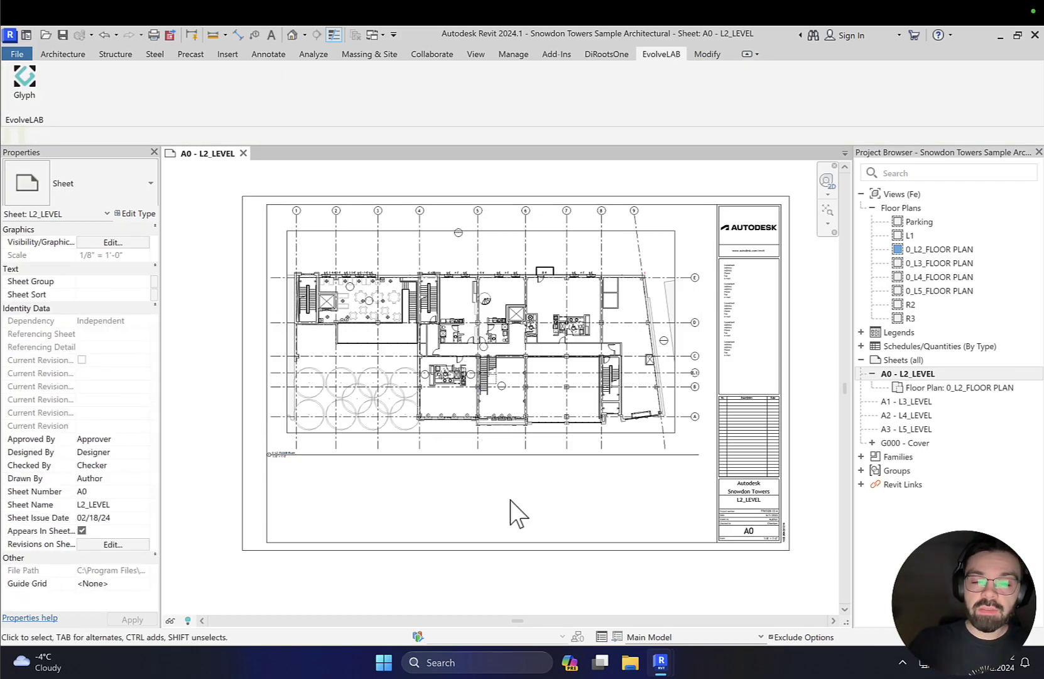
{"action": "left_click", "coordinate": [514, 425]}
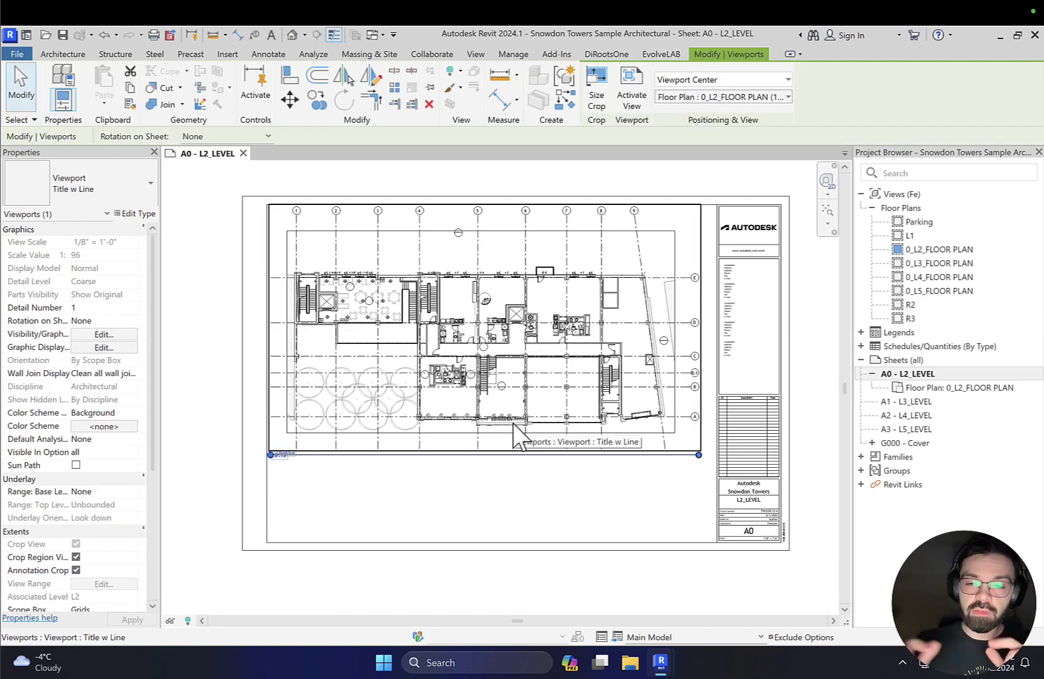
{"action": "scroll", "coordinate": [515, 433], "scroll_direction": "down", "scroll_amount": 2}
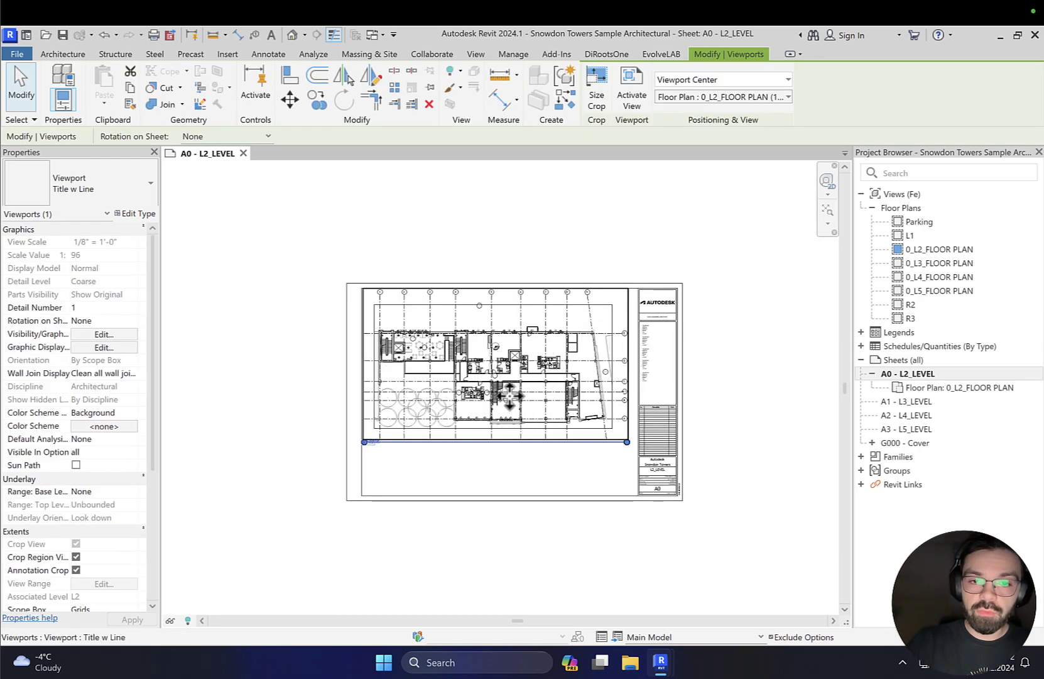
{"action": "middle_click_drag", "start_coordinate": [581, 466], "coordinate": [473, 373]}
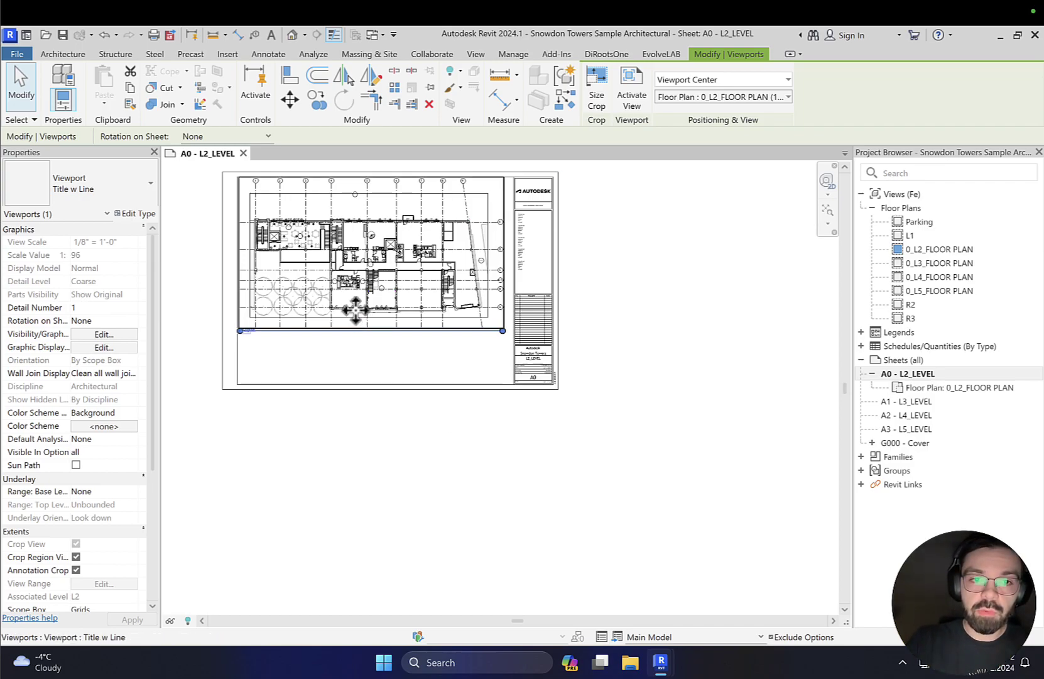
{"action": "left_click_drag", "start_coordinate": [152, 397], "coordinate": [150, 460]}
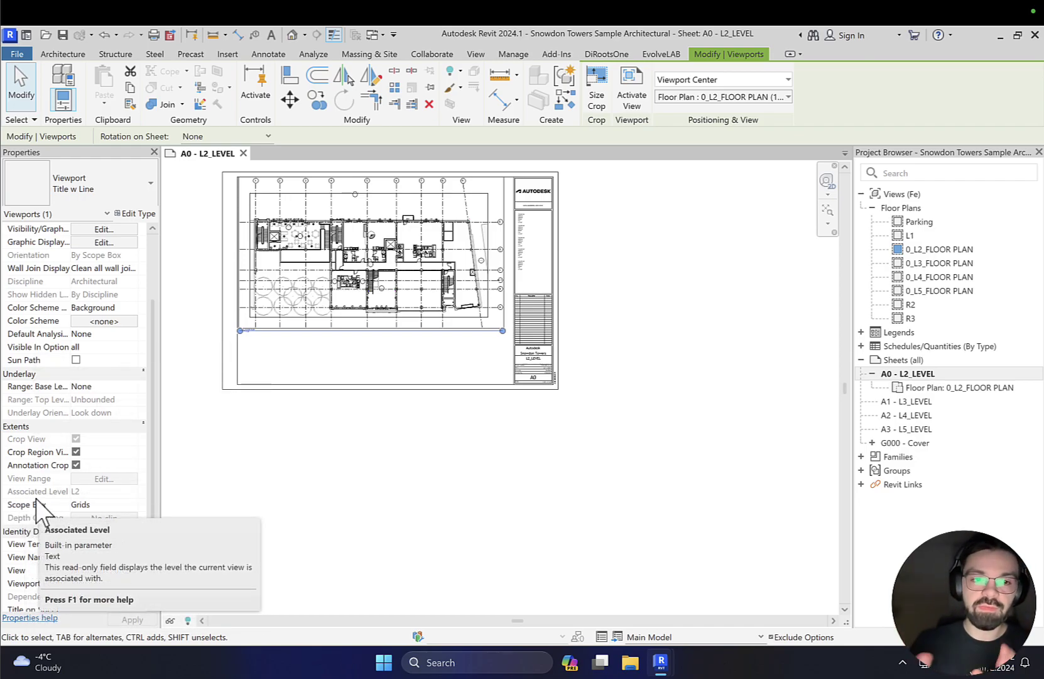
{"action": "middle_click_drag", "start_coordinate": [291, 443], "coordinate": [333, 475]}
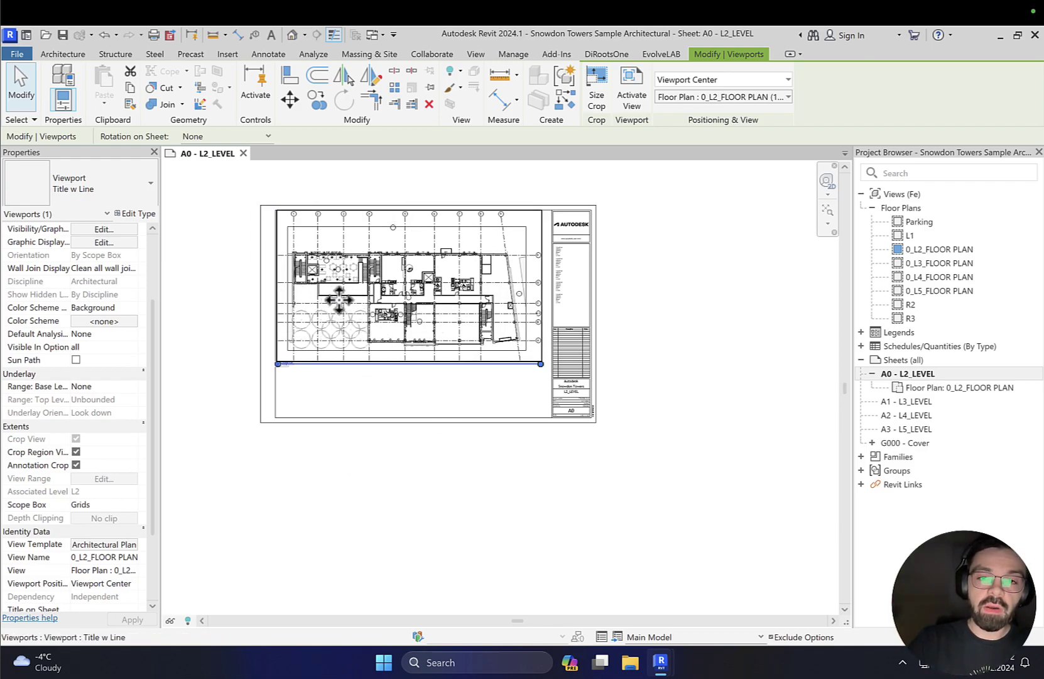
{"action": "middle_click_drag", "start_coordinate": [389, 295], "coordinate": [425, 321]}
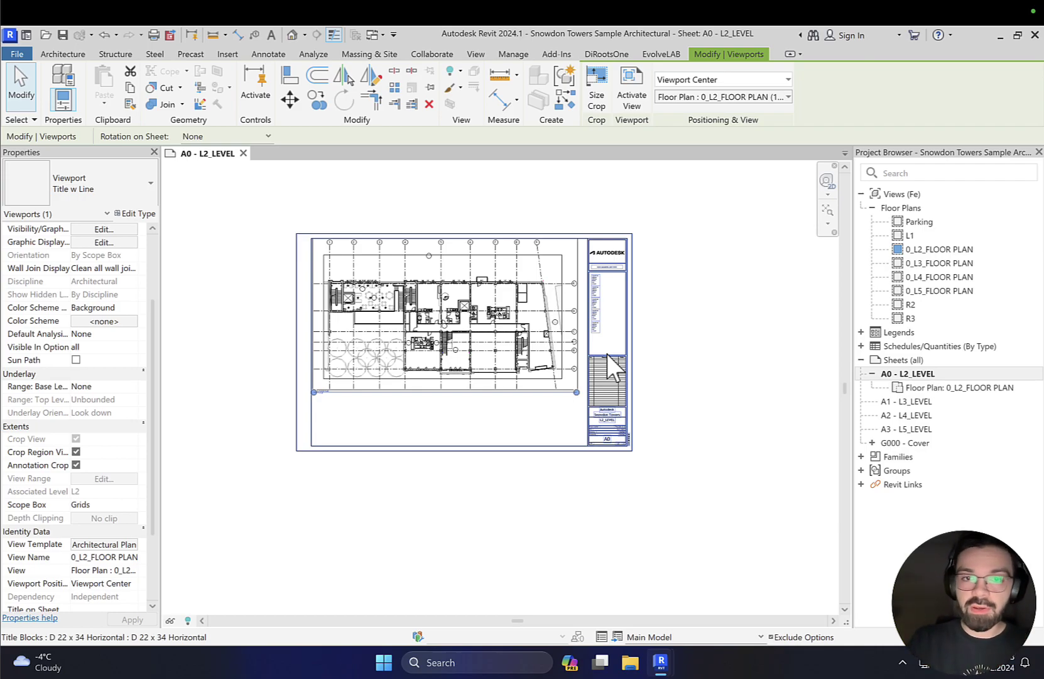
Bring back Glyph and expand the Enlarged Plans Bundle to examine its description and the tasks it contains.
{"action": "mouse_move", "coordinate": [659, 661]}
{"action": "left_click", "coordinate": [693, 627]}
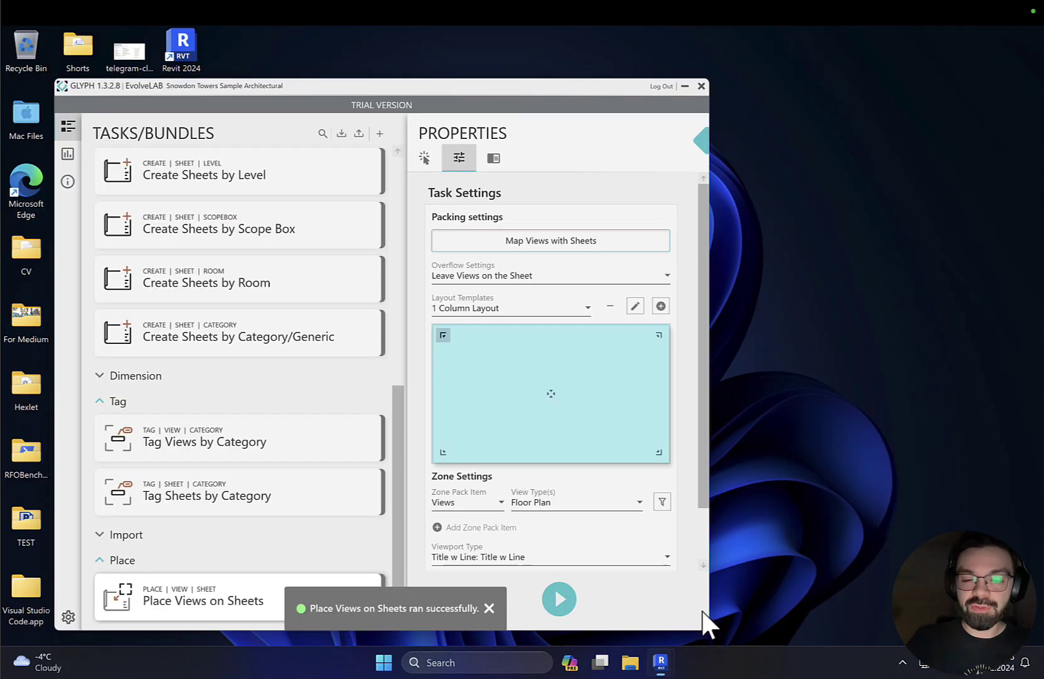
{"action": "left_click_drag", "start_coordinate": [394, 439], "coordinate": [391, 194]}
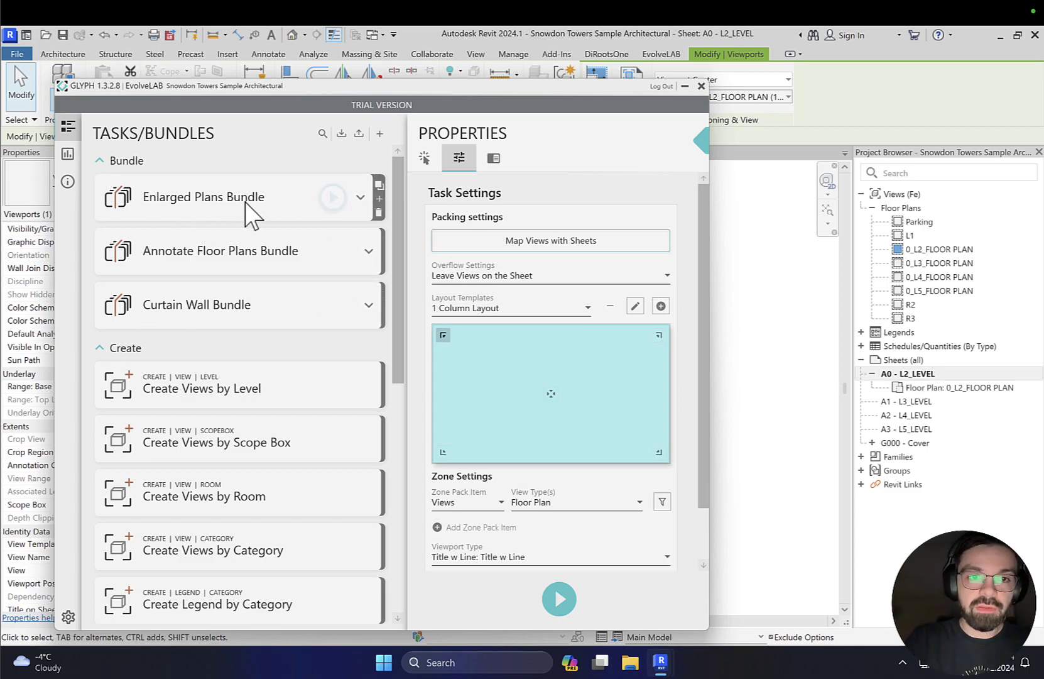
{"action": "left_click", "coordinate": [275, 201]}
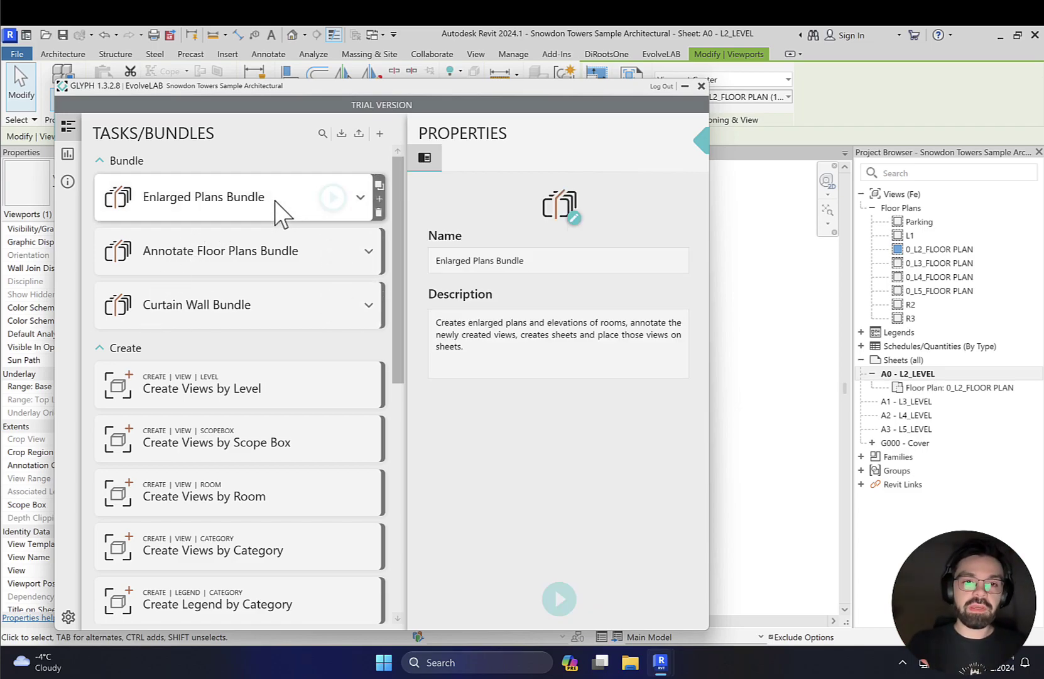
{"action": "left_click", "coordinate": [364, 199]}
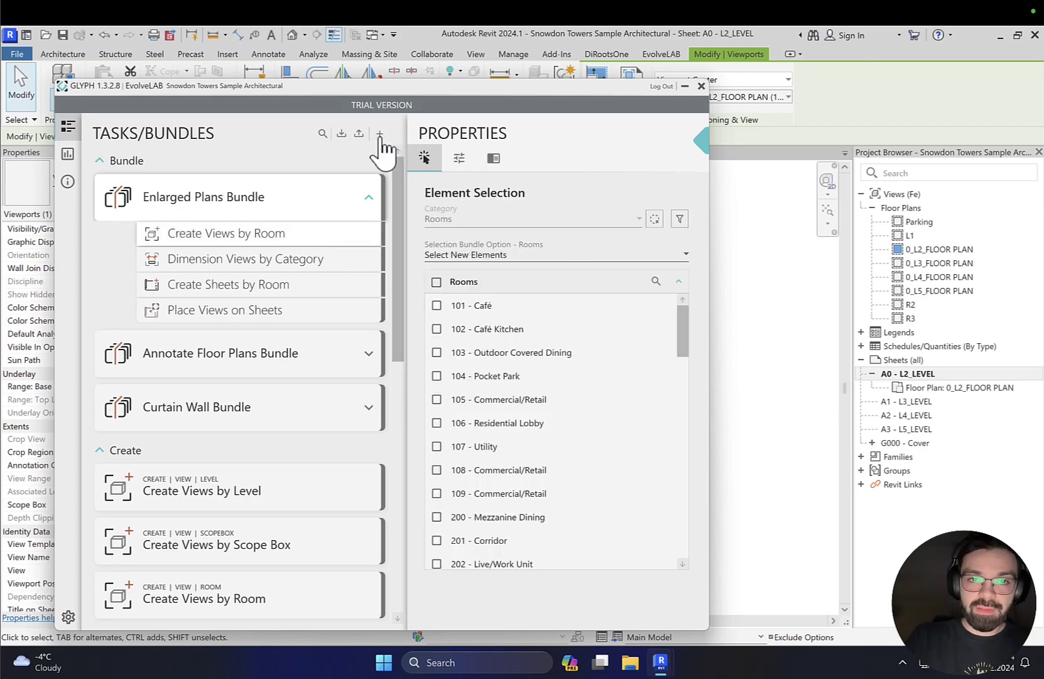
Open the dialog for adding tasks or bundles and examine its Create Task, Create Bundle and Default options.
{"action": "left_click", "coordinate": [380, 136]}
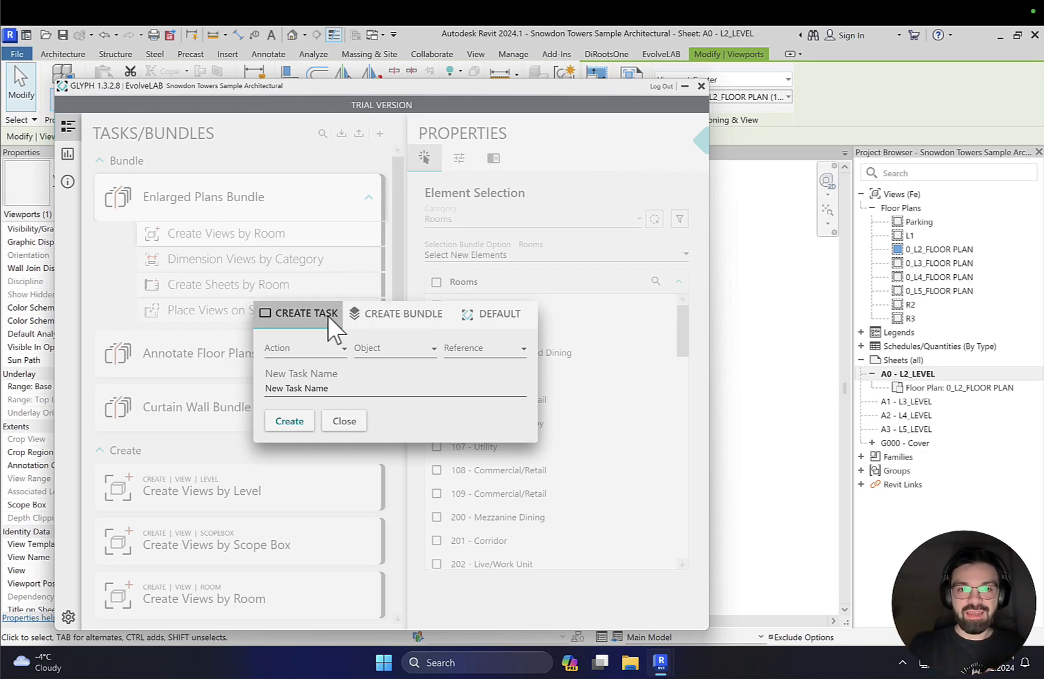
{"action": "left_click", "coordinate": [367, 312]}
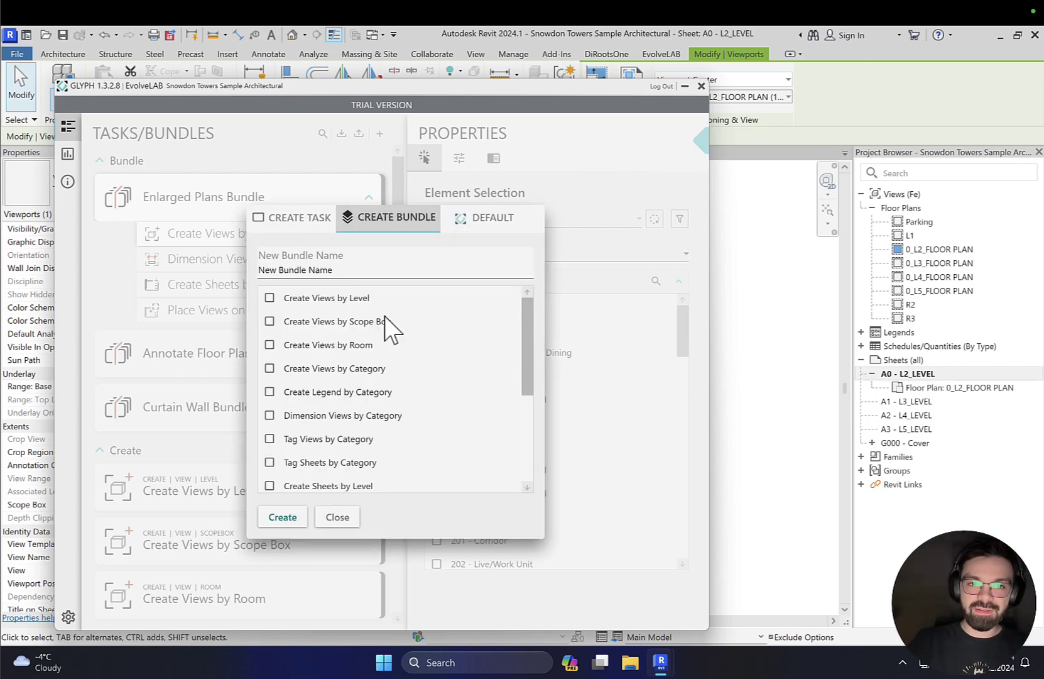
{"action": "left_click", "coordinate": [313, 225]}
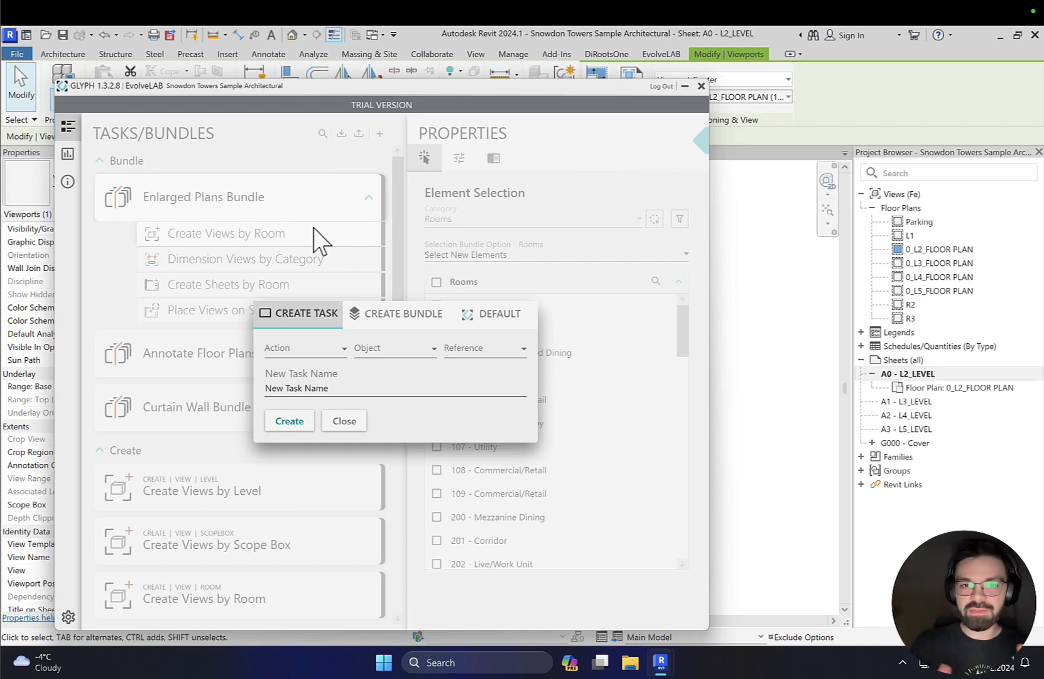
{"action": "left_click", "coordinate": [501, 313]}
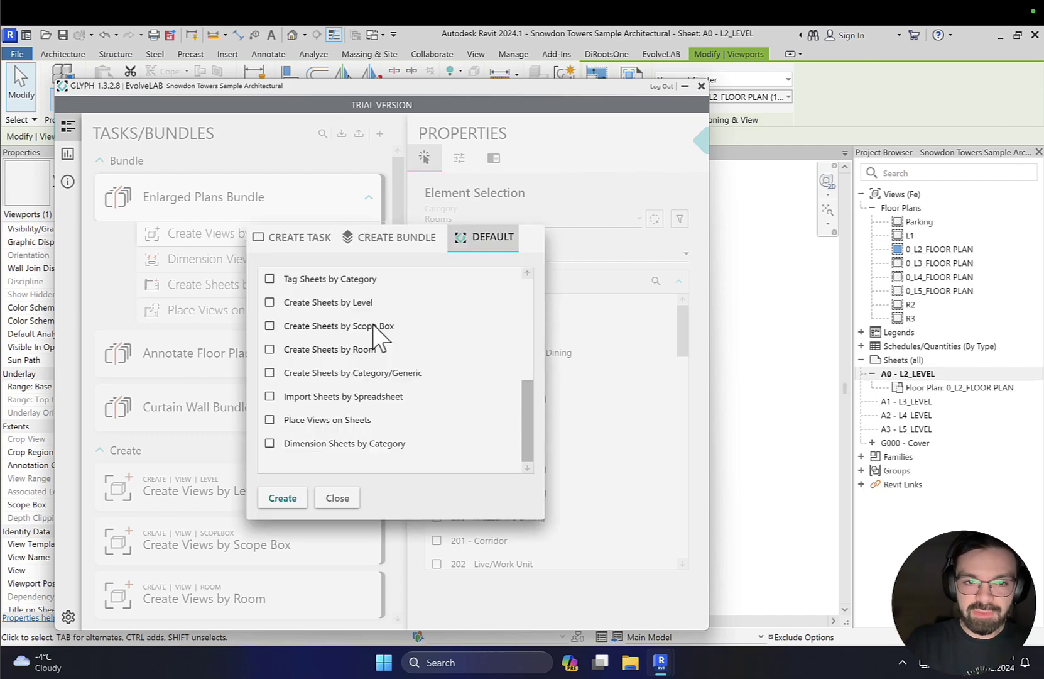
{"action": "scroll", "coordinate": [379, 336], "scroll_direction": "up", "scroll_amount": 3}
{"action": "scroll", "coordinate": [376, 336], "scroll_direction": "up", "scroll_amount": 1}
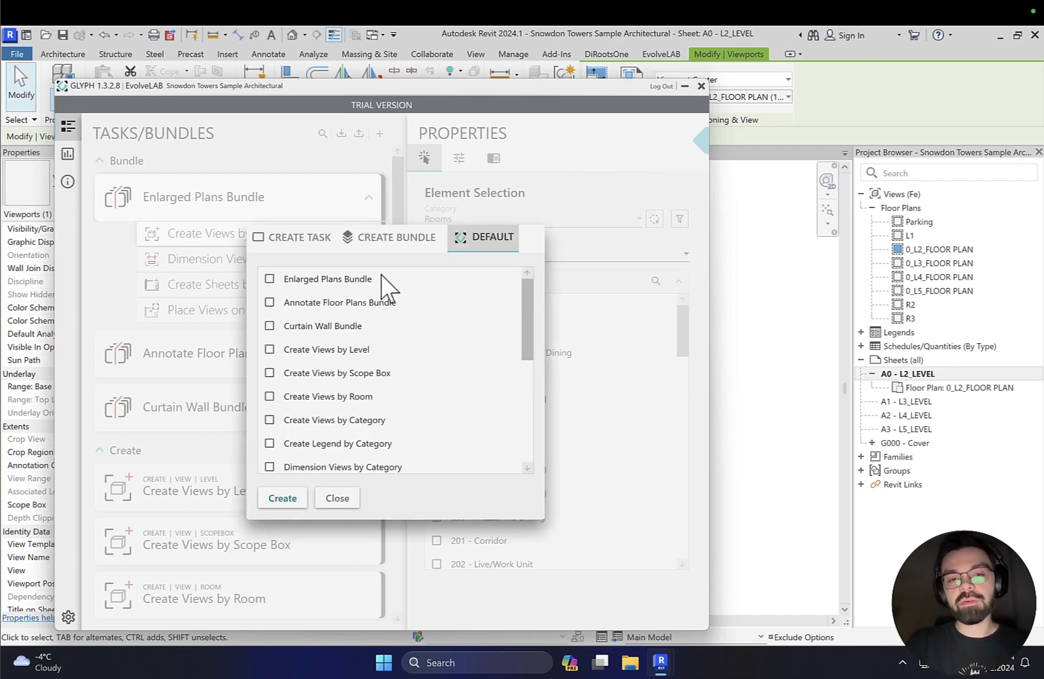
{"action": "left_click", "coordinate": [396, 245]}
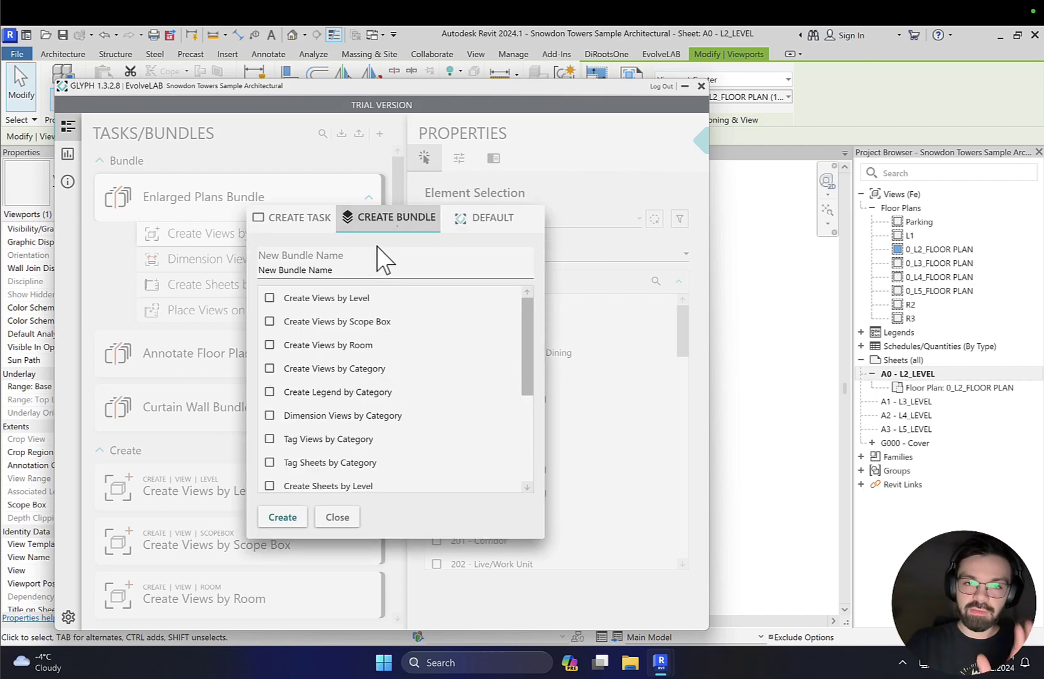
{"action": "left_click", "coordinate": [323, 225]}
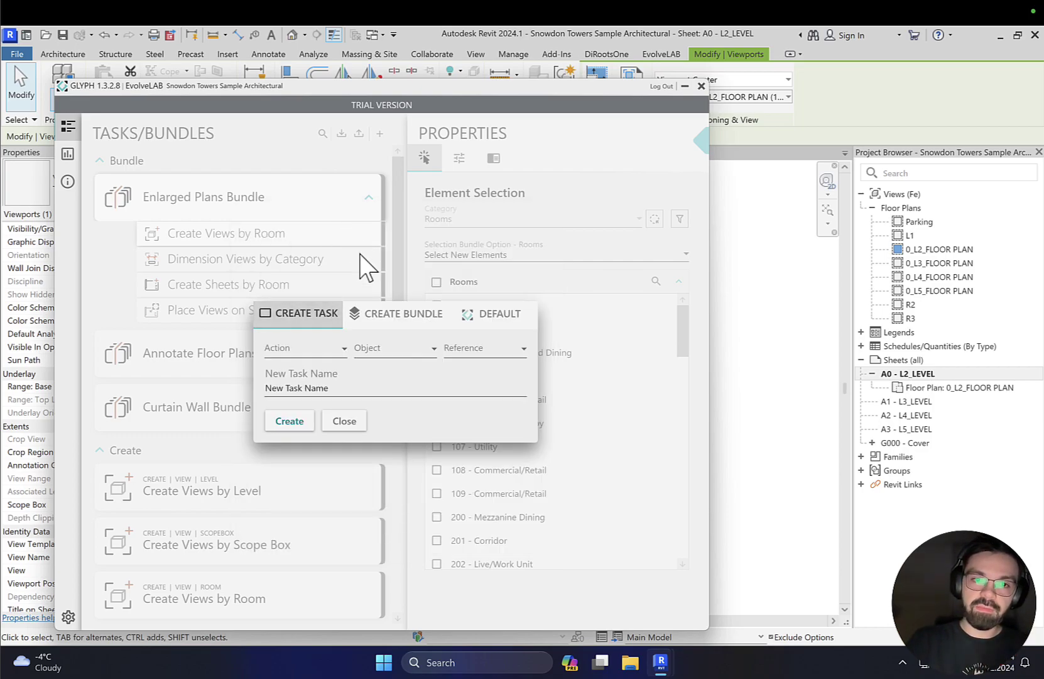